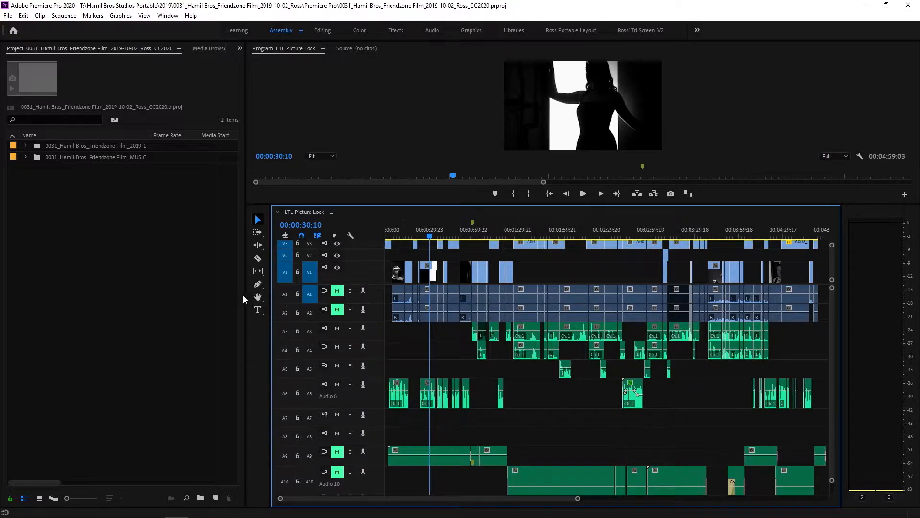
# Narrow the project panel and fit the whole sequence and all ten audio tracks in the timeline, with taller audio tracks
pyautogui.moveTo(246, 296); pyautogui.dragTo(219, 292)
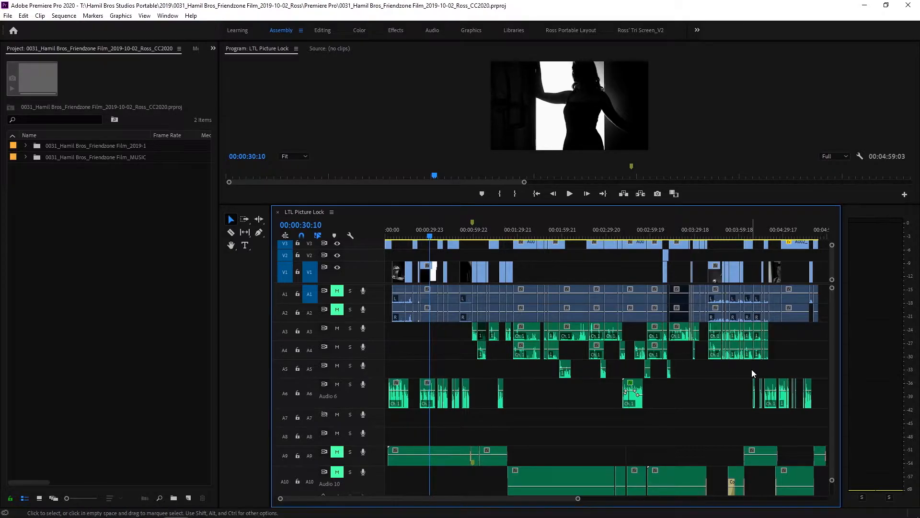
pyautogui.moveTo(579, 498); pyautogui.dragTo(583, 501)
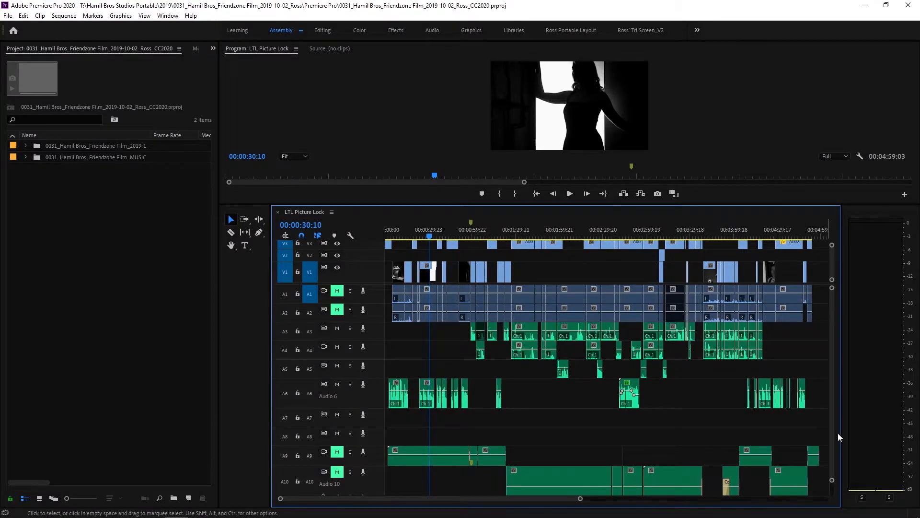
pyautogui.moveTo(832, 396); pyautogui.dragTo(838, 423)
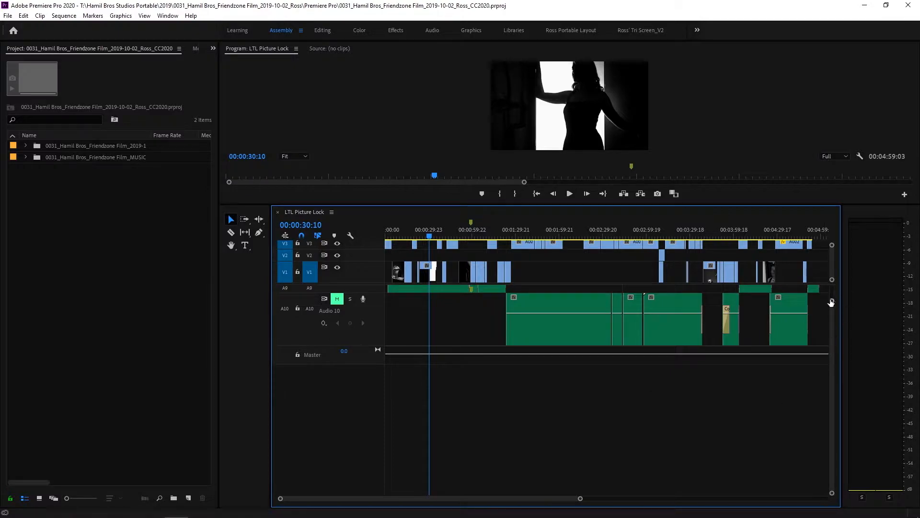
pyautogui.moveTo(832, 302); pyautogui.dragTo(832, 280)
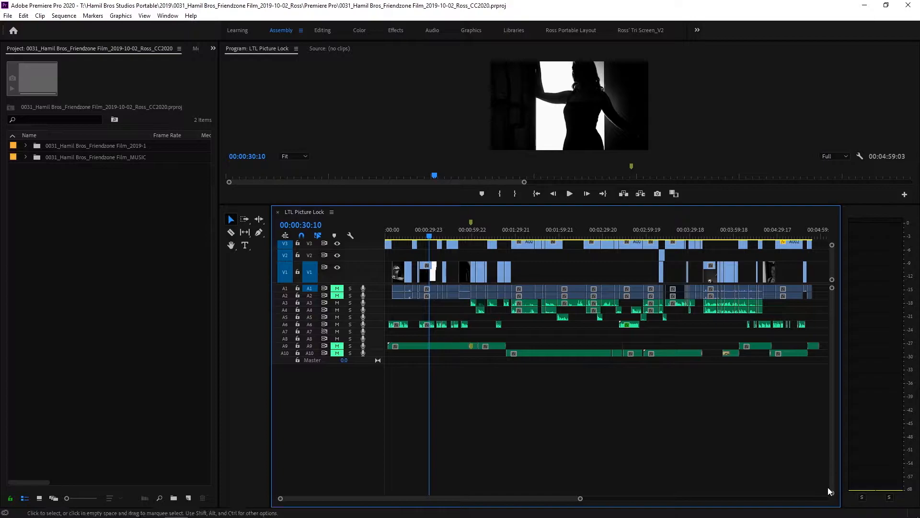
pyautogui.moveTo(831, 494)
pyautogui.mouseDown()
pyautogui.moveTo(833, 486)
pyautogui.moveTo(835, 496)
pyautogui.mouseUp()
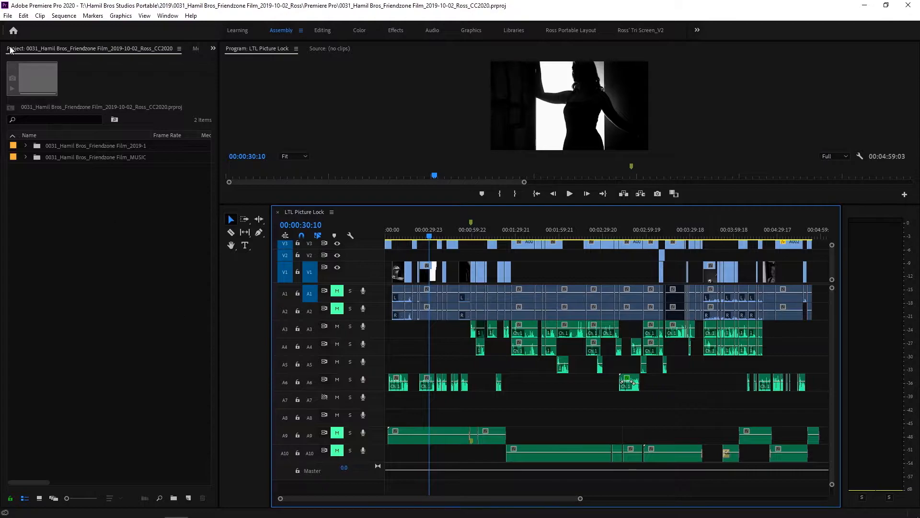
# Review the settings for sending the sequence to Adobe Audition, and close them without sending anything
pyautogui.click(24, 17)
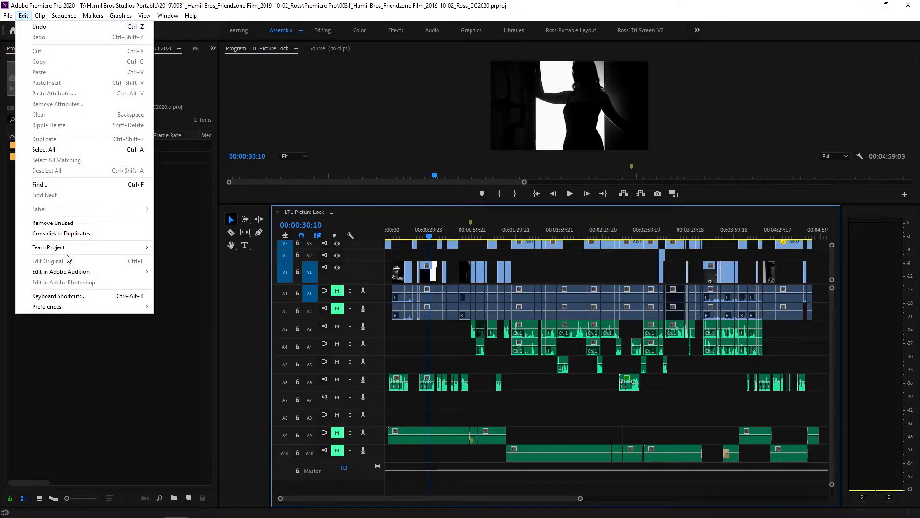
pyautogui.moveTo(70, 272)
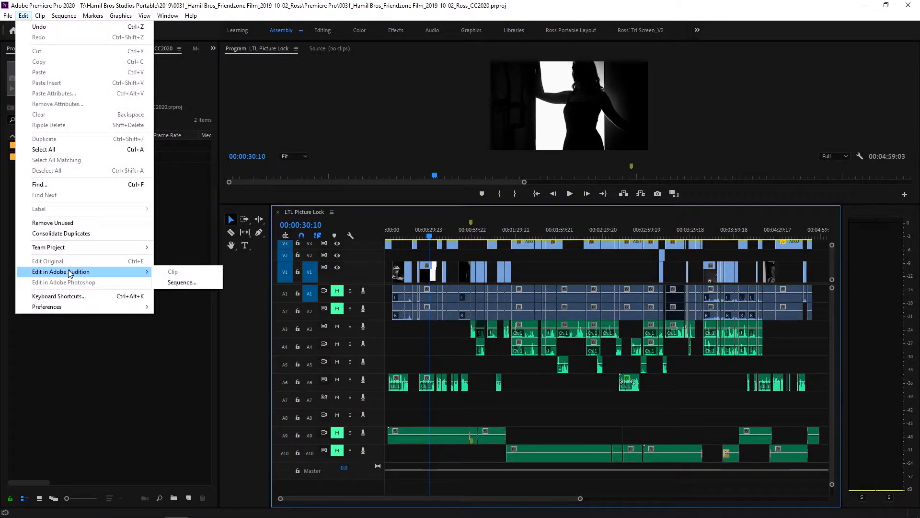
pyautogui.click(182, 282)
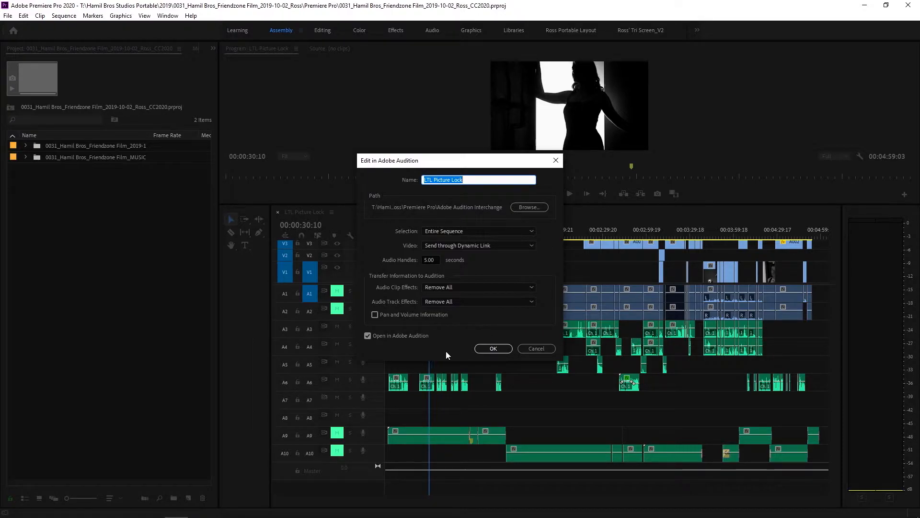
pyautogui.click(536, 348)
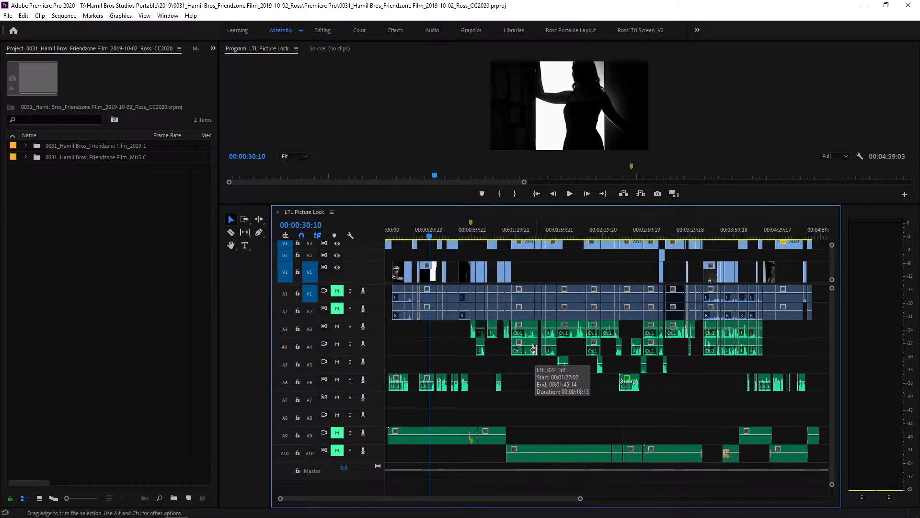
pyautogui.press('=')
pyautogui.press('=')
pyautogui.press('=')
pyautogui.press('-')
pyautogui.press('-')
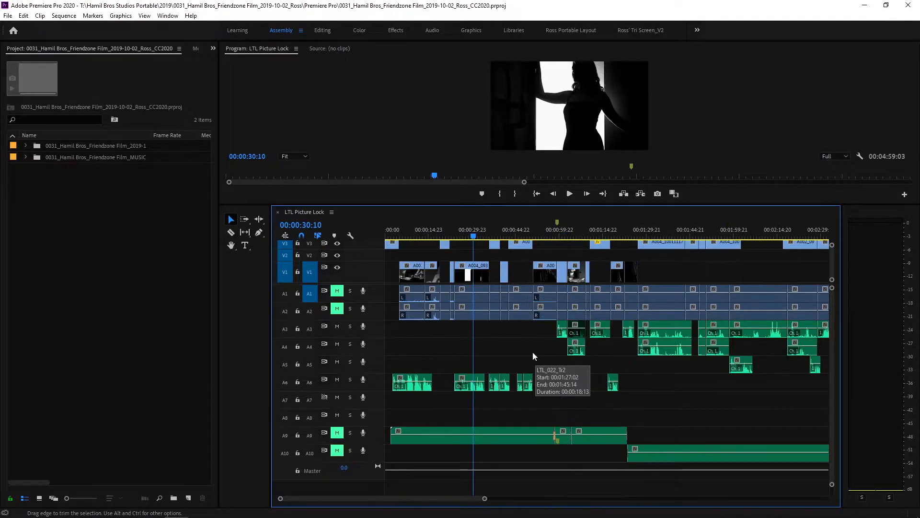
pyautogui.click(404, 380)
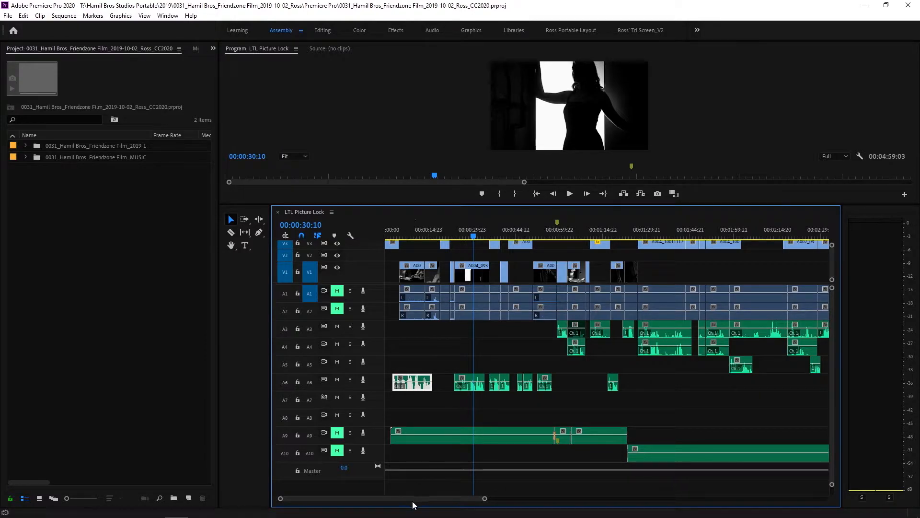
pyautogui.moveTo(412, 496); pyautogui.dragTo(365, 494)
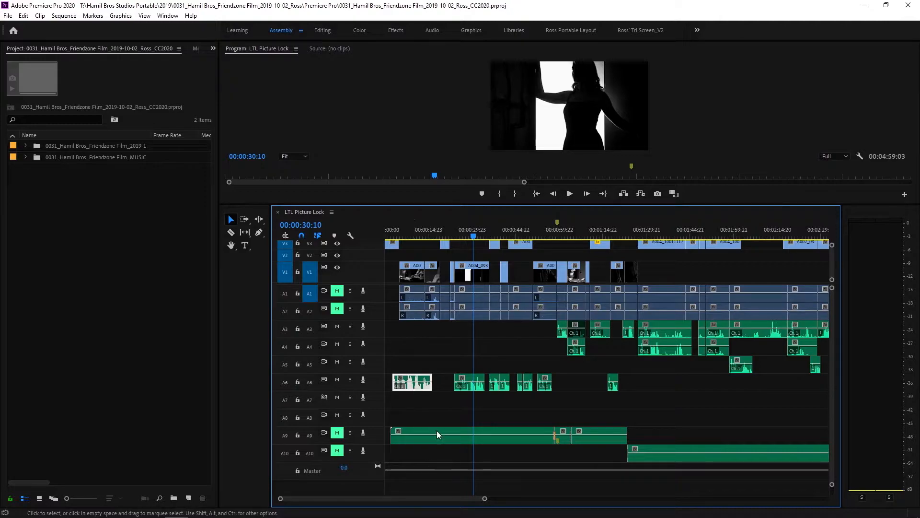
pyautogui.moveTo(486, 500); pyautogui.dragTo(605, 498)
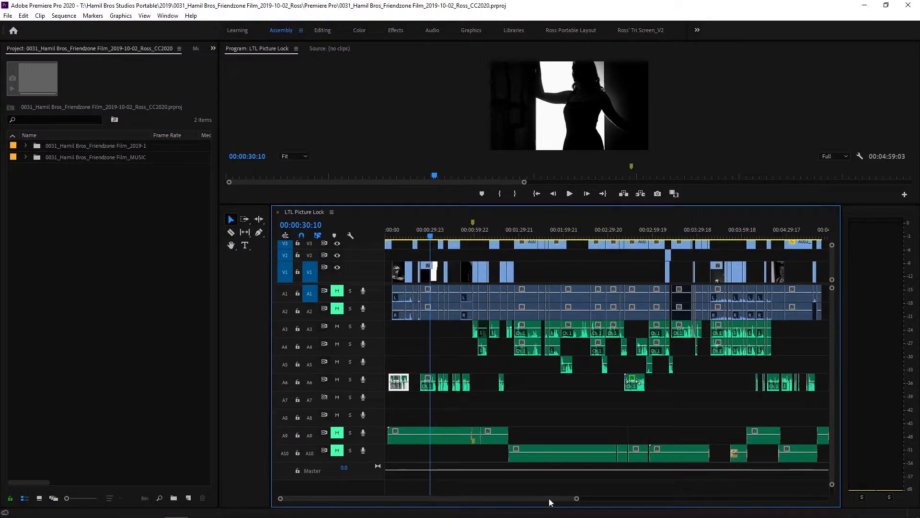
pyautogui.moveTo(548, 498); pyautogui.dragTo(536, 499)
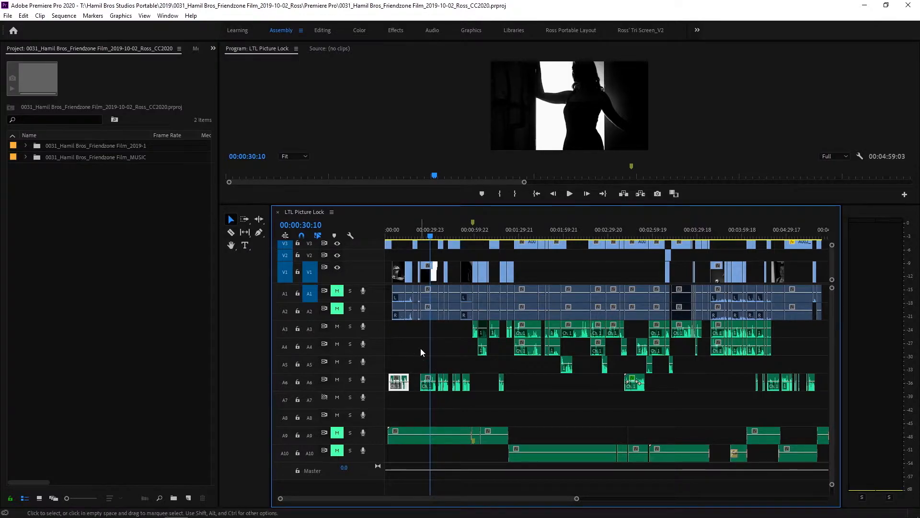
pyautogui.click(419, 361)
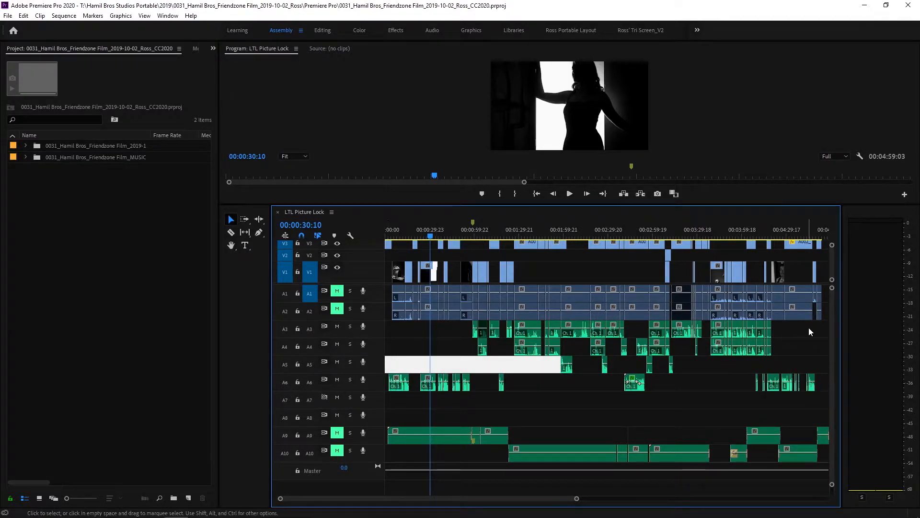
pyautogui.moveTo(824, 330); pyautogui.dragTo(391, 383)
pyautogui.click(408, 367)
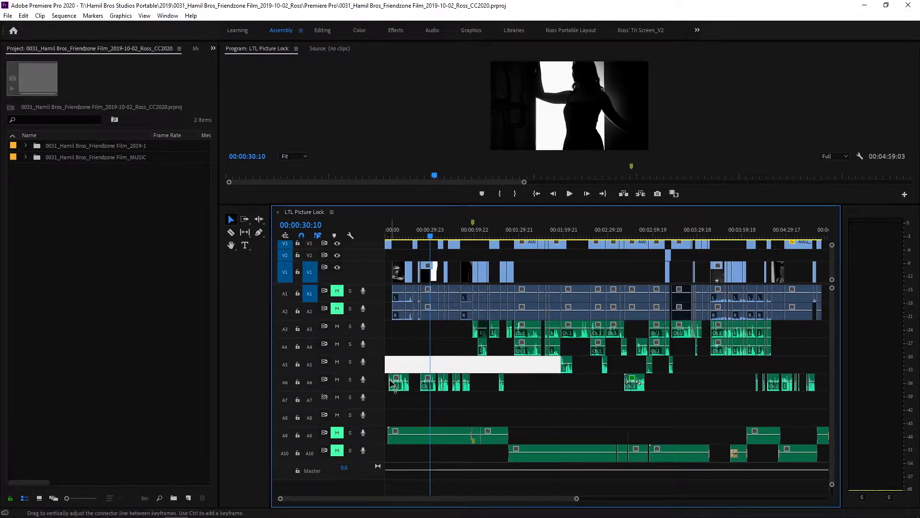
pyautogui.click(535, 385)
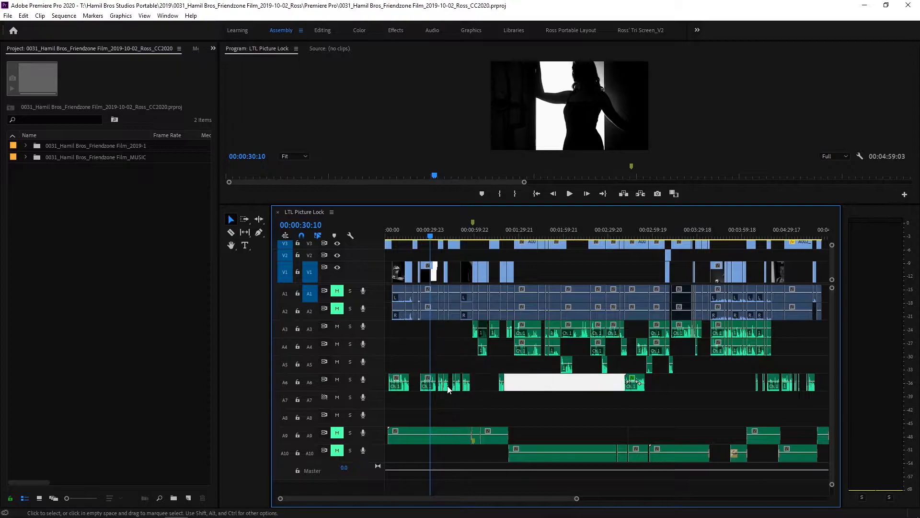
# Save the project and set the label color of the first clip on track A6 to Yellow
pyautogui.click(403, 388)
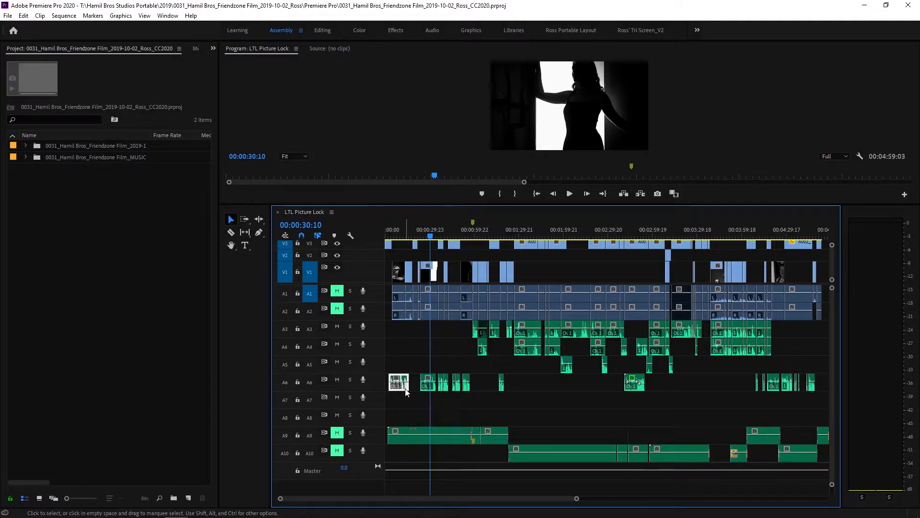
pyautogui.hotkey('ctrl', 's')
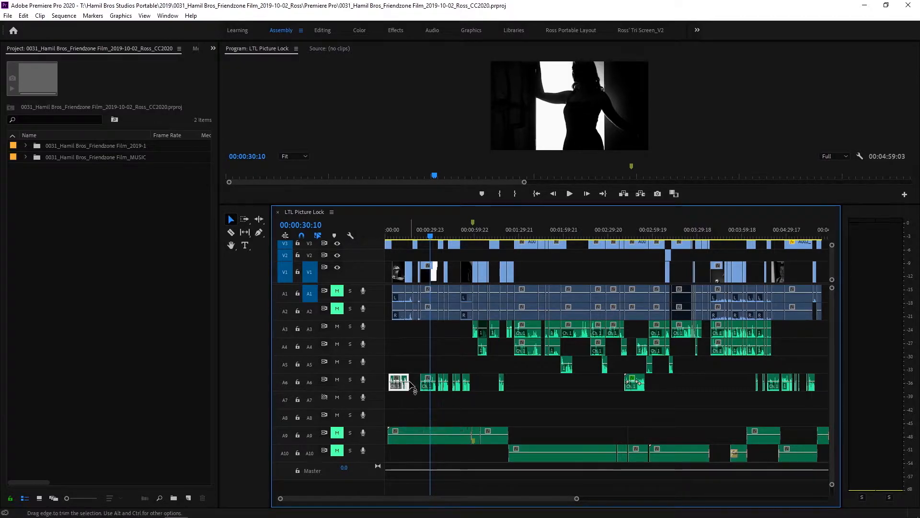
pyautogui.moveTo(410, 392)
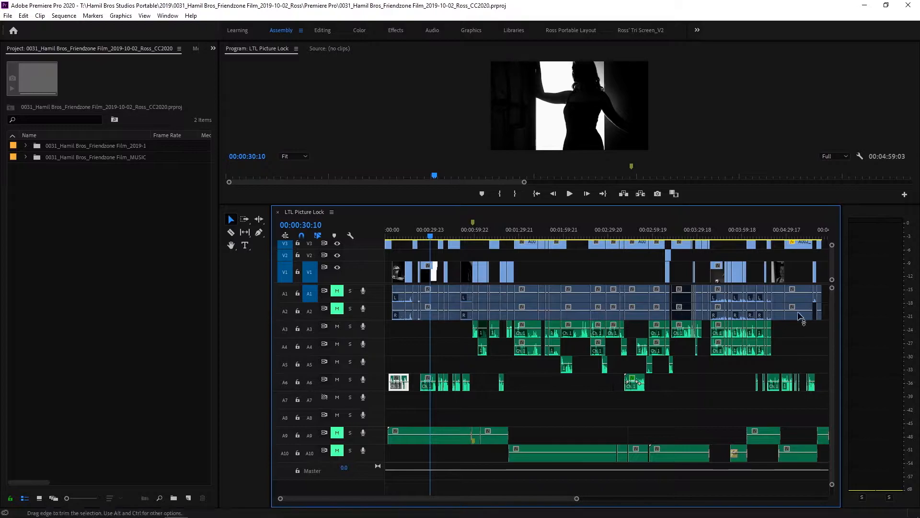
pyautogui.rightClick(406, 388)
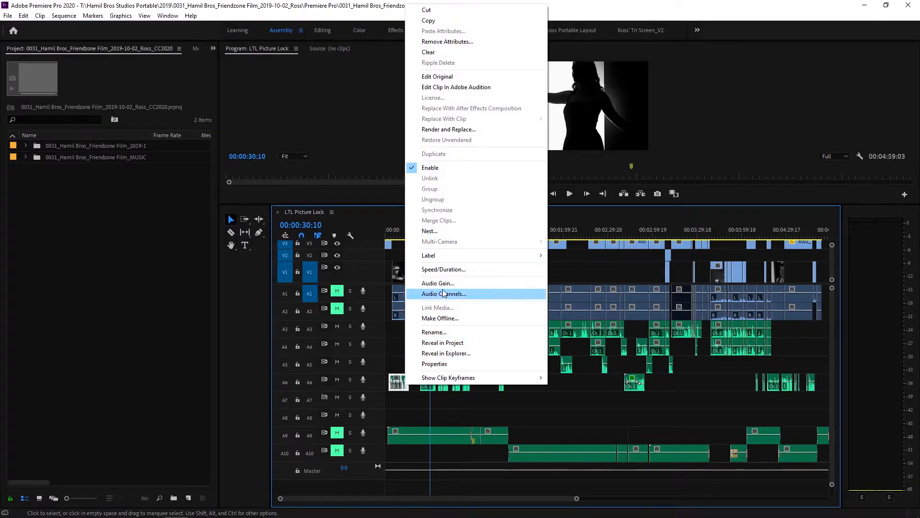
pyautogui.moveTo(448, 257)
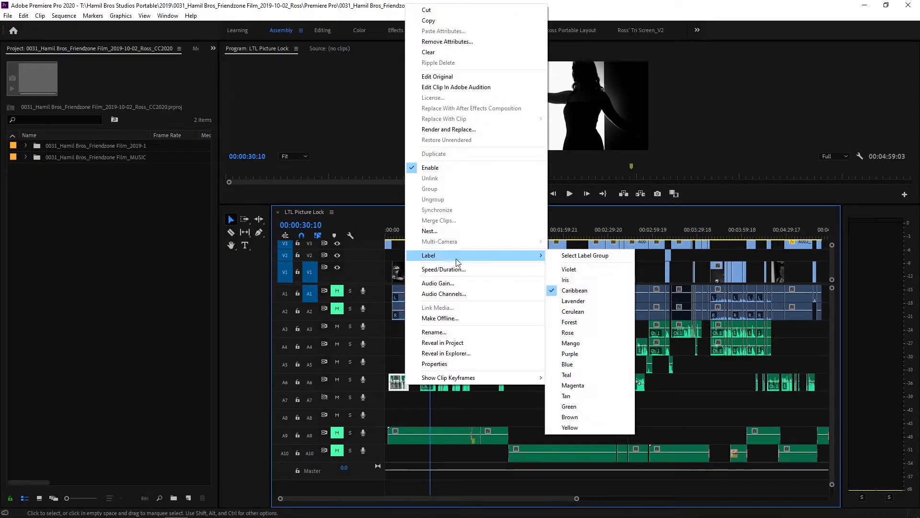
pyautogui.click(570, 427)
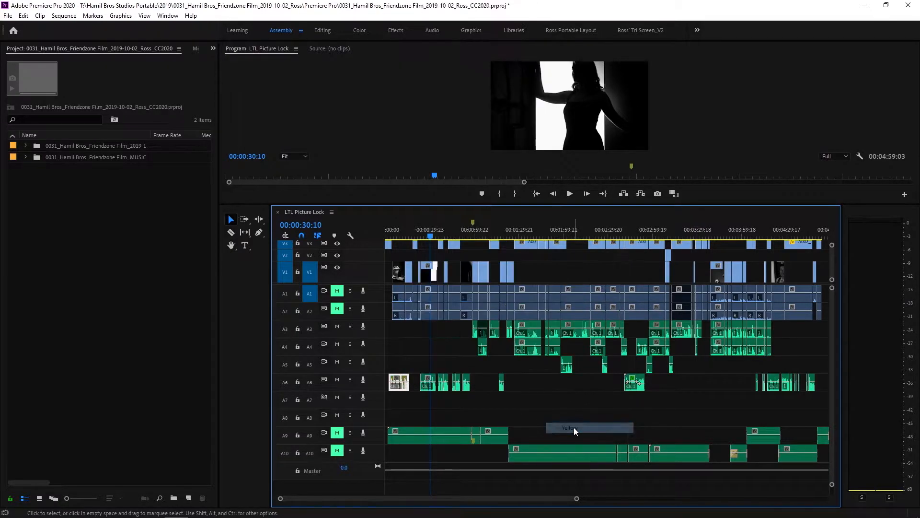
pyautogui.click(415, 377)
# Move the playhead to 00:00:15:03 and set the label of the first clip on A6 back to Caribbean
pyautogui.moveTo(431, 235); pyautogui.dragTo(407, 242)
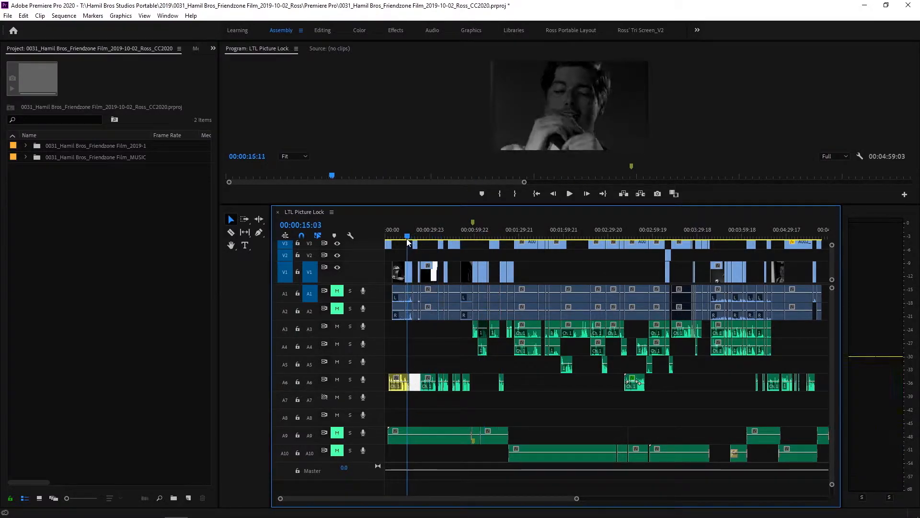
pyautogui.rightClick(404, 378)
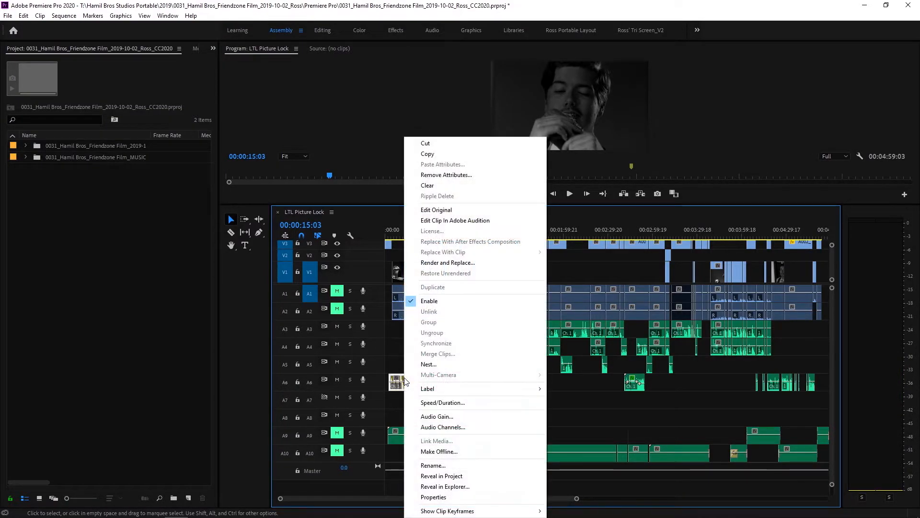
pyautogui.moveTo(479, 389)
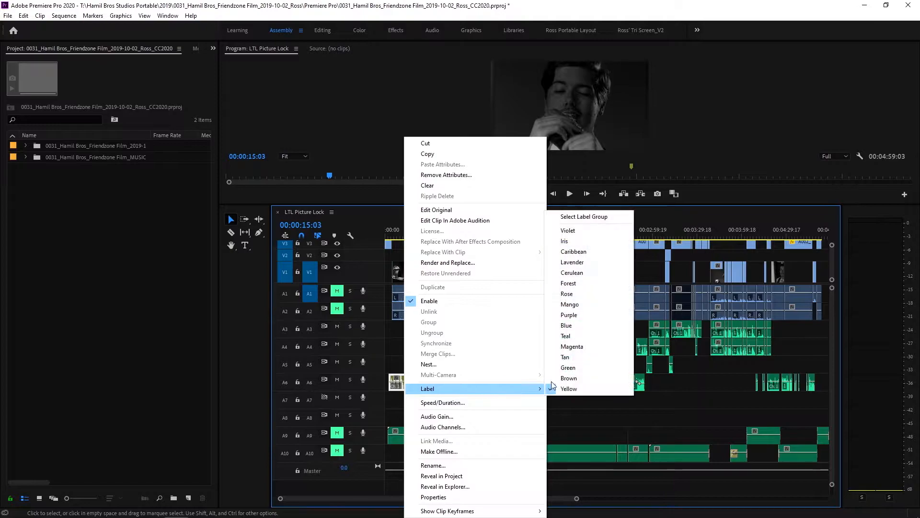
pyautogui.click(607, 252)
pyautogui.click(414, 359)
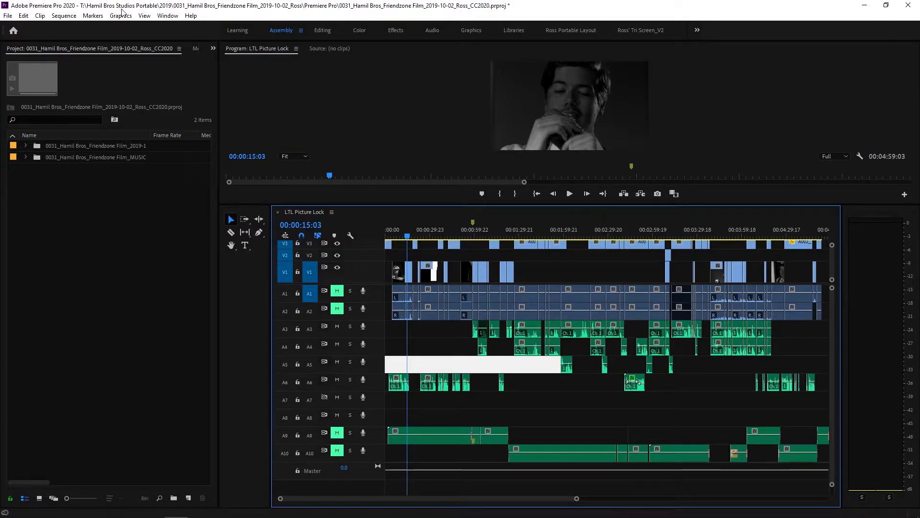
# Enable displaying the project item name and label color for all instances in the general project settings
pyautogui.click(8, 17)
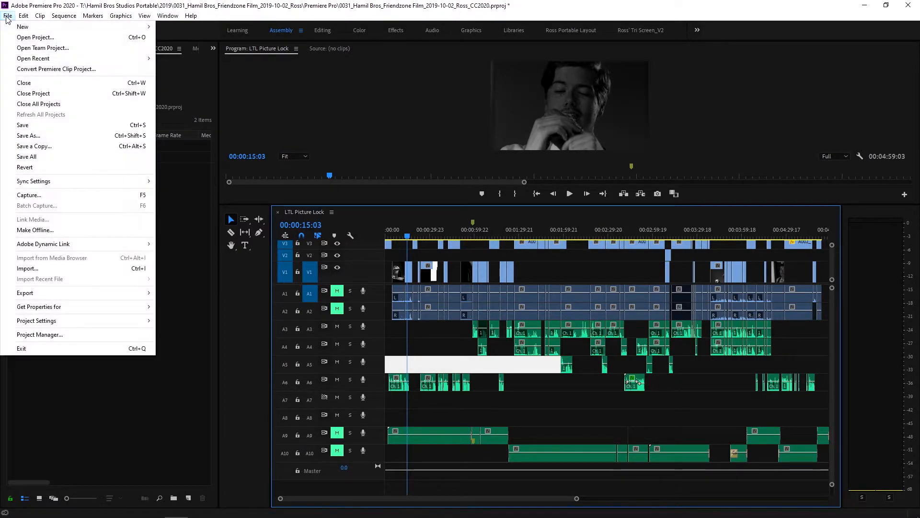
pyautogui.moveTo(113, 319)
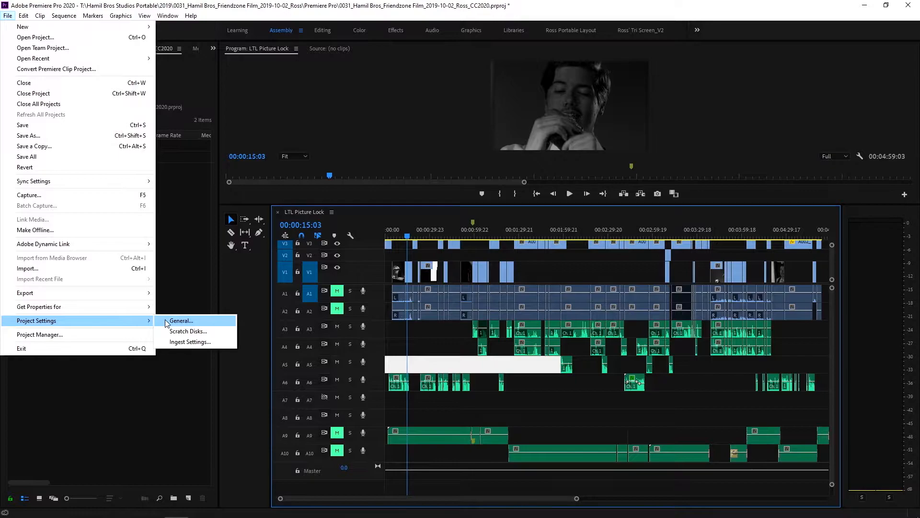
pyautogui.click(165, 319)
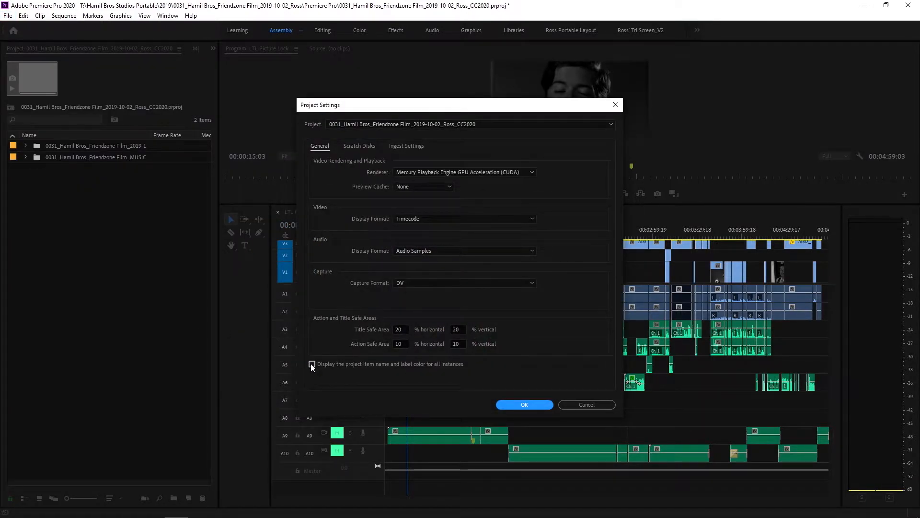
pyautogui.click(312, 363)
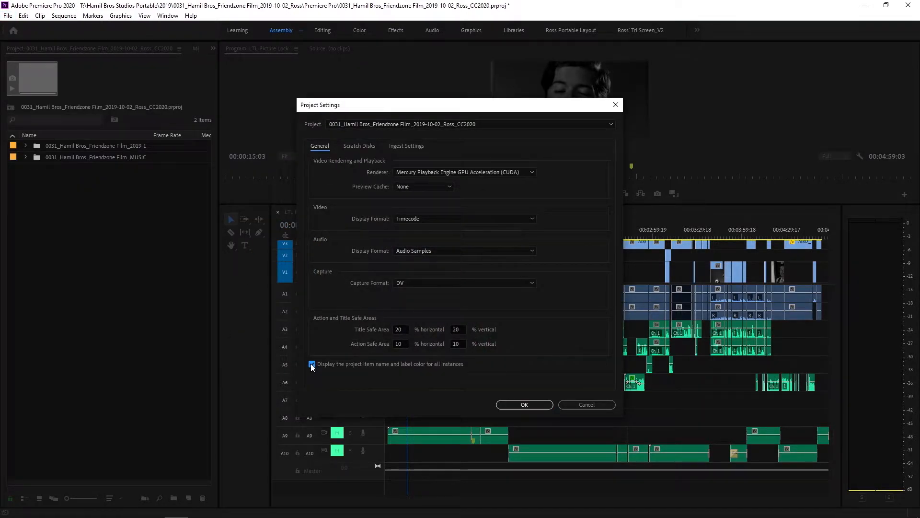
pyautogui.click(525, 405)
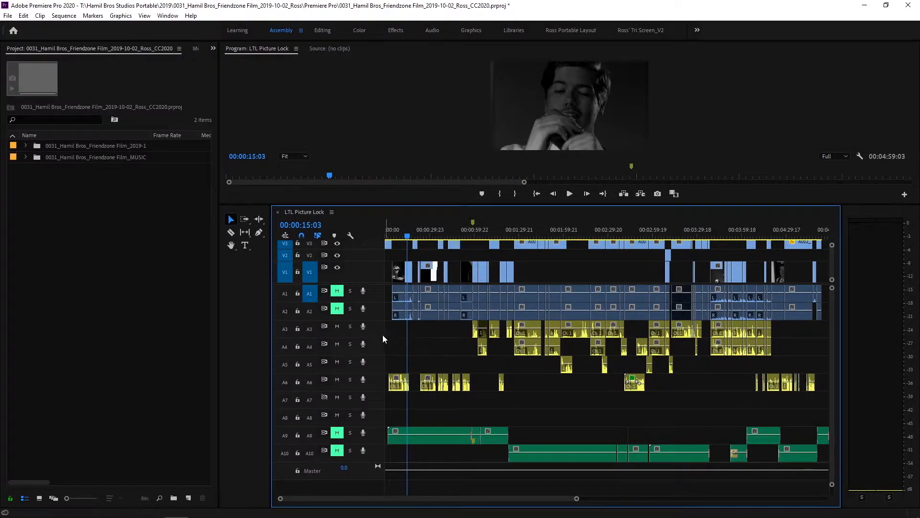
# Set the label color of the first clip on track A6 to Magenta
pyautogui.rightClick(403, 382)
pyautogui.moveTo(532, 388)
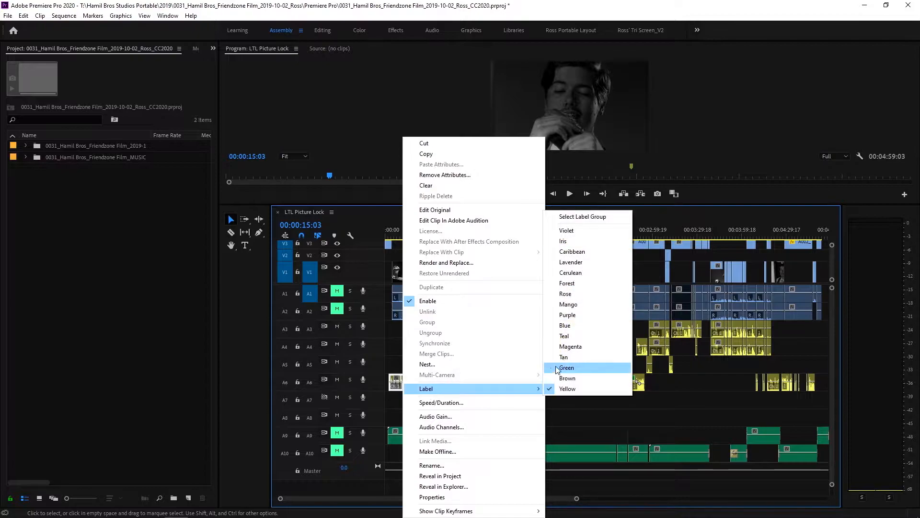
pyautogui.click(569, 346)
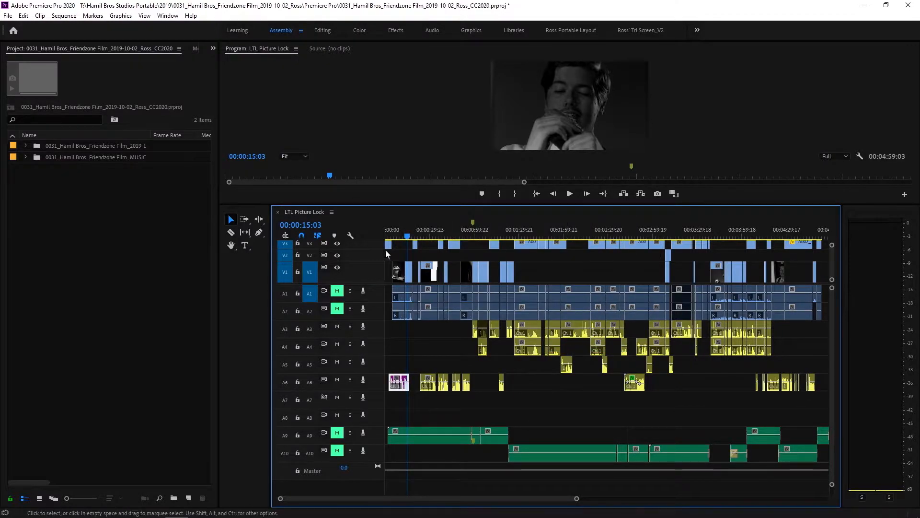
pyautogui.click(407, 237)
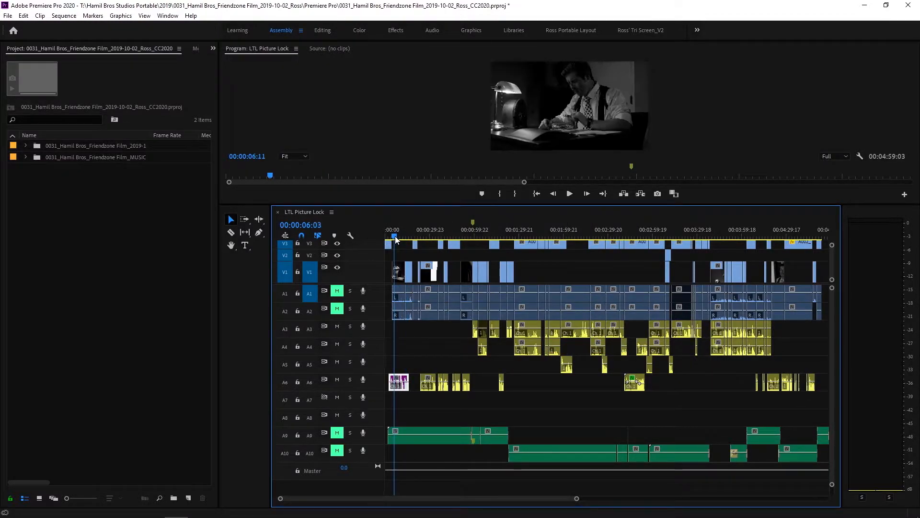
# Move the playhead to 00:00:26:18 and set the label color of the second clip on track A6 to Cerulean
pyautogui.click(425, 236)
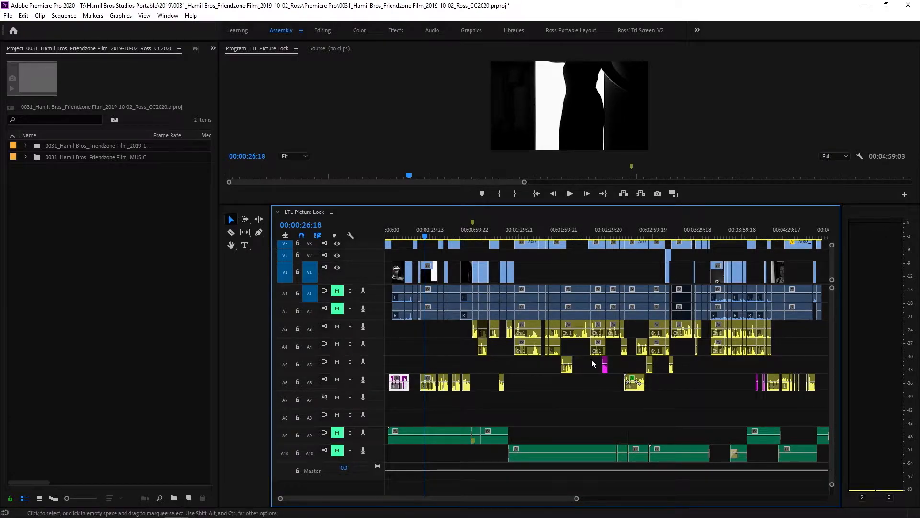
pyautogui.click(431, 388)
pyautogui.rightClick(431, 391)
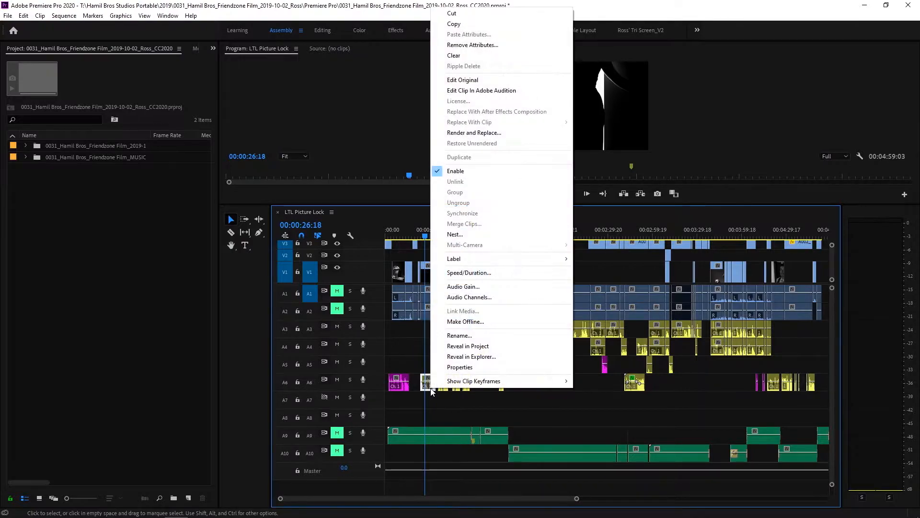
pyautogui.moveTo(513, 259)
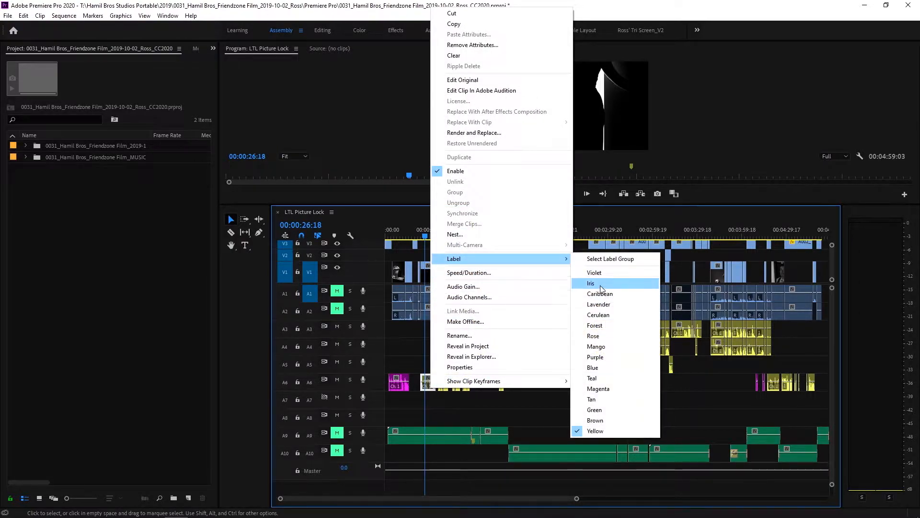
pyautogui.click(599, 315)
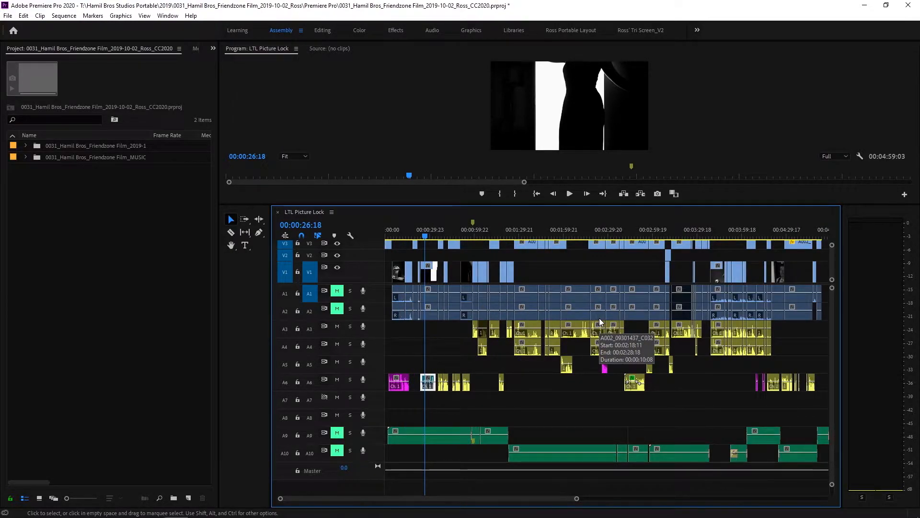
# Move the playhead to 00:00:37:13 and set the label color of the third clip on track A6 to Brown
pyautogui.press('=')
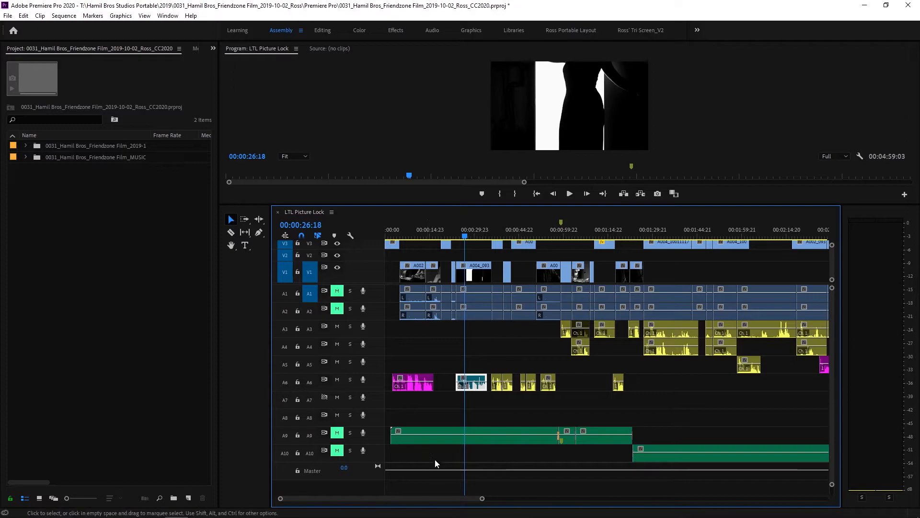
pyautogui.moveTo(438, 499); pyautogui.dragTo(528, 500)
pyautogui.moveTo(615, 234); pyautogui.dragTo(583, 244)
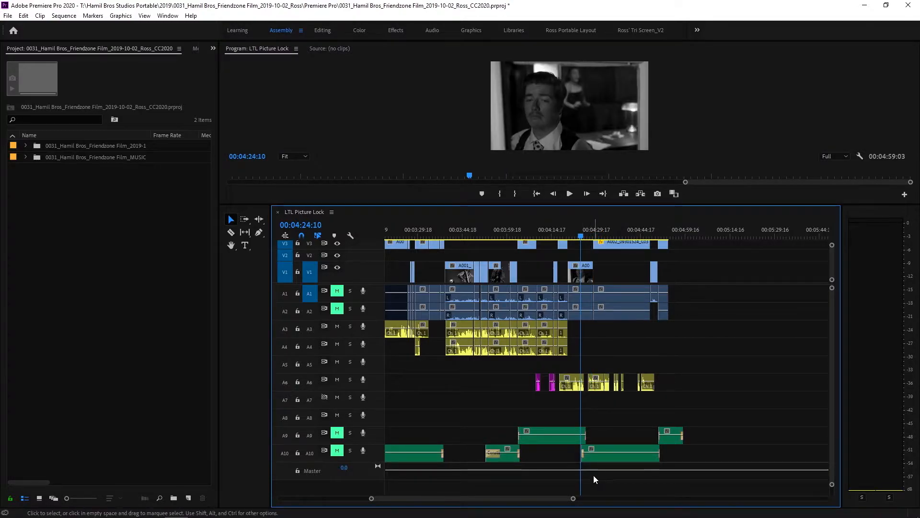
pyautogui.moveTo(531, 499); pyautogui.dragTo(424, 479)
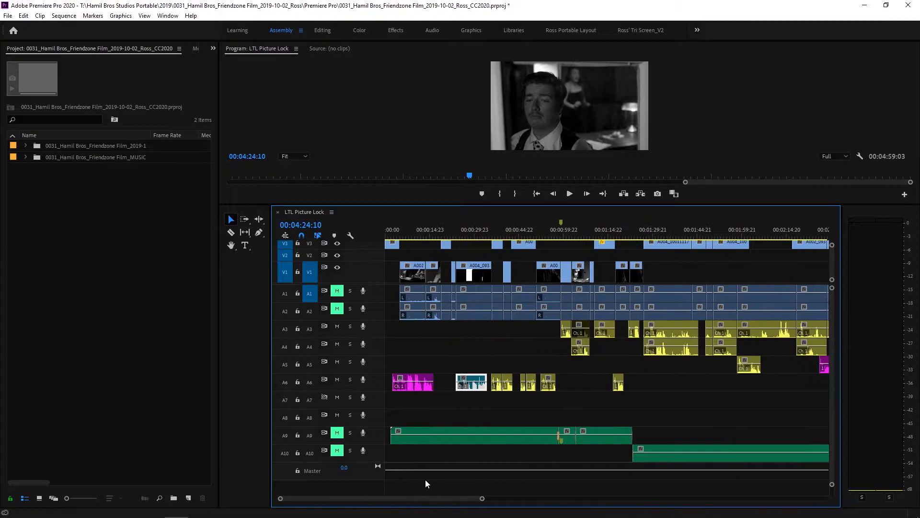
pyautogui.click(497, 236)
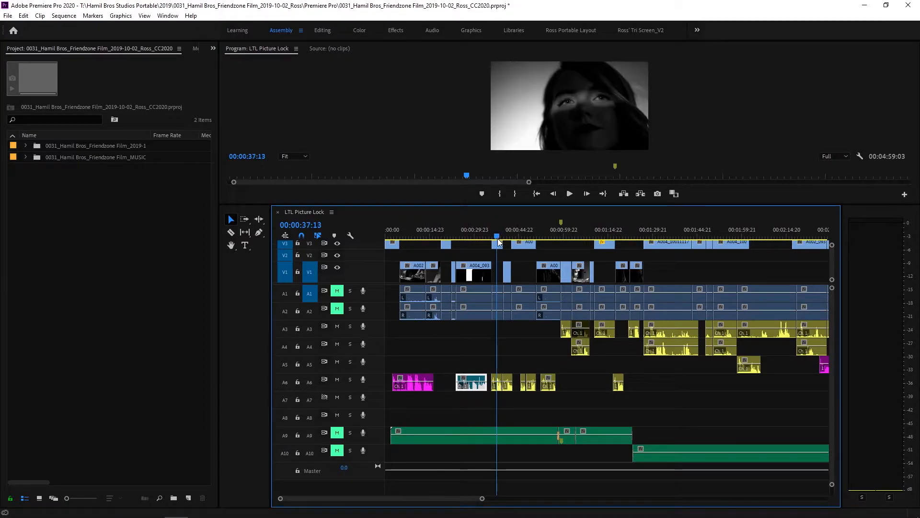
pyautogui.rightClick(498, 380)
pyautogui.moveTo(619, 388)
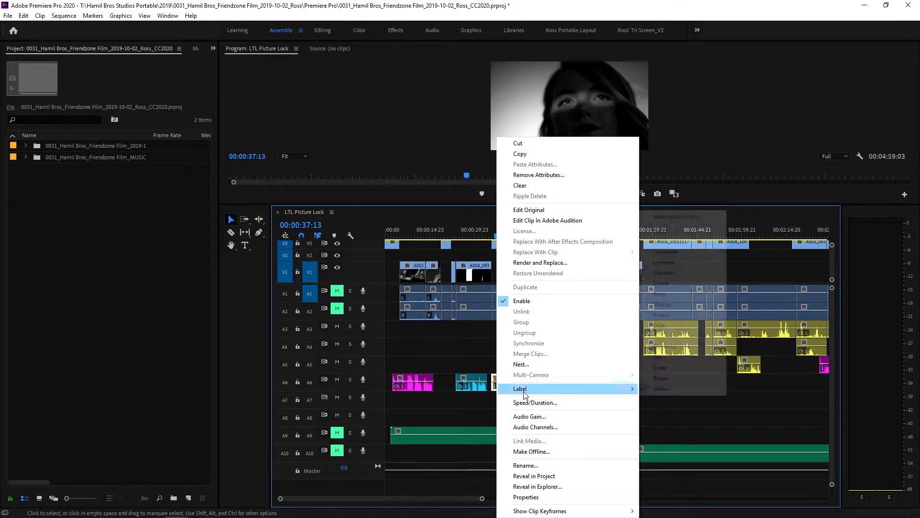
pyautogui.click(665, 377)
# Set the label color of all clips on tracks A3 to A6 to Yellow and move the playhead to 00:00:06:21
pyautogui.moveTo(499, 234); pyautogui.dragTo(515, 237)
pyautogui.moveTo(545, 240); pyautogui.dragTo(577, 239)
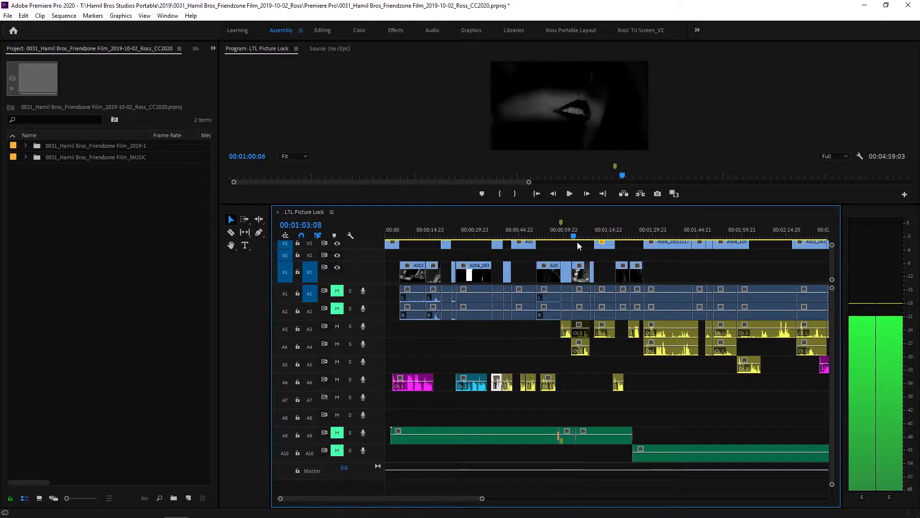
pyautogui.moveTo(463, 502); pyautogui.dragTo(545, 502)
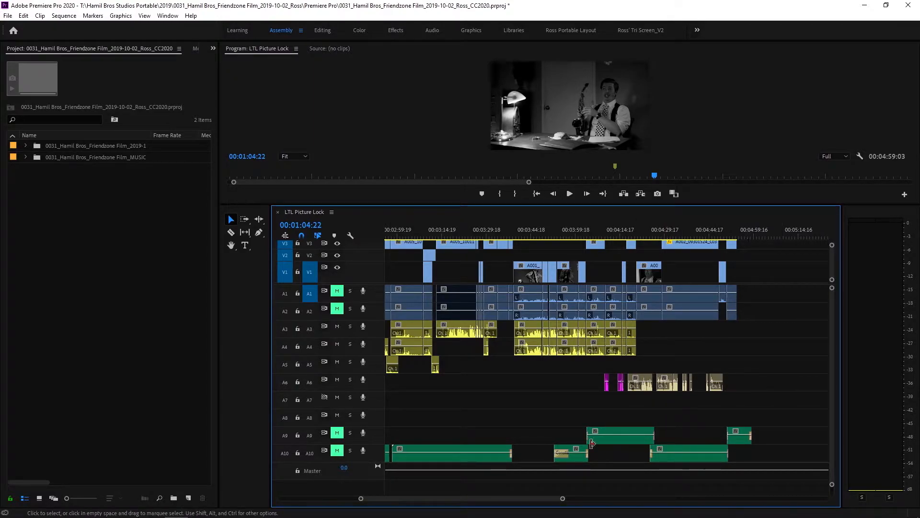
pyautogui.scroll(-5, 519, 498)
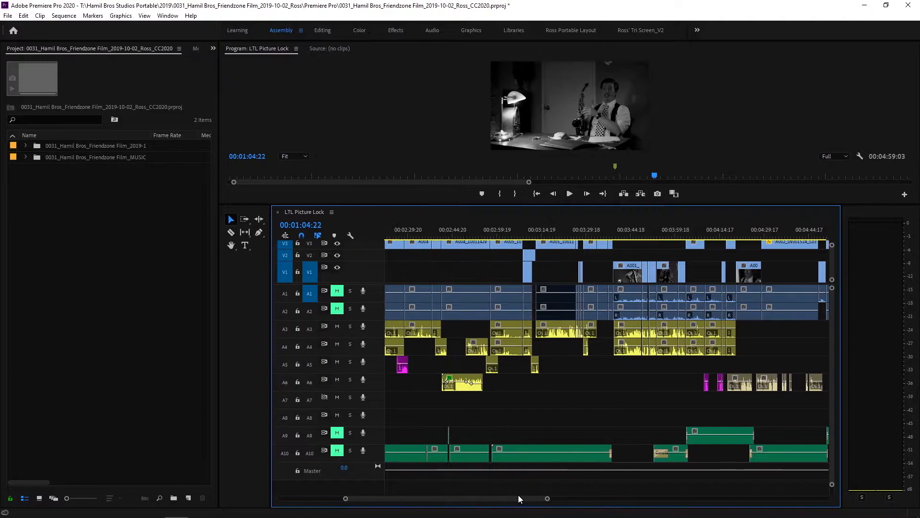
pyautogui.scroll(2, 517, 495)
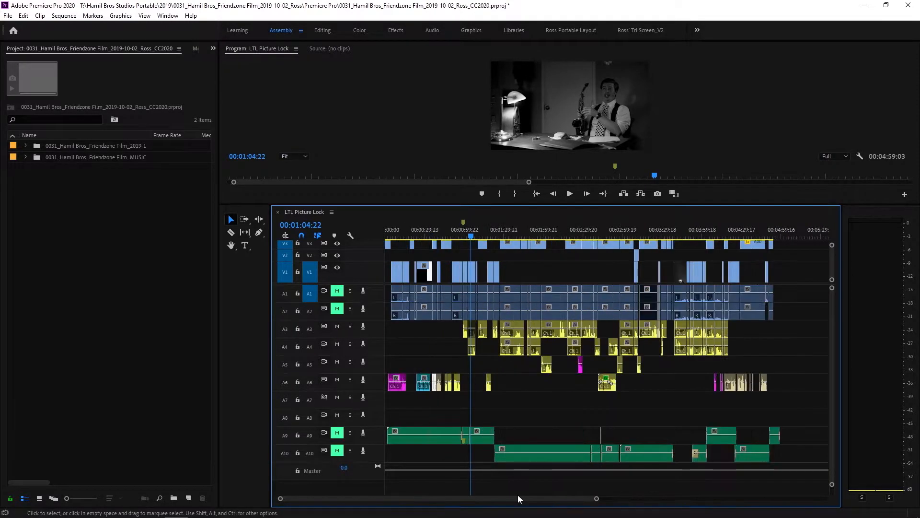
pyautogui.moveTo(784, 331); pyautogui.dragTo(387, 387)
pyautogui.rightClick(519, 336)
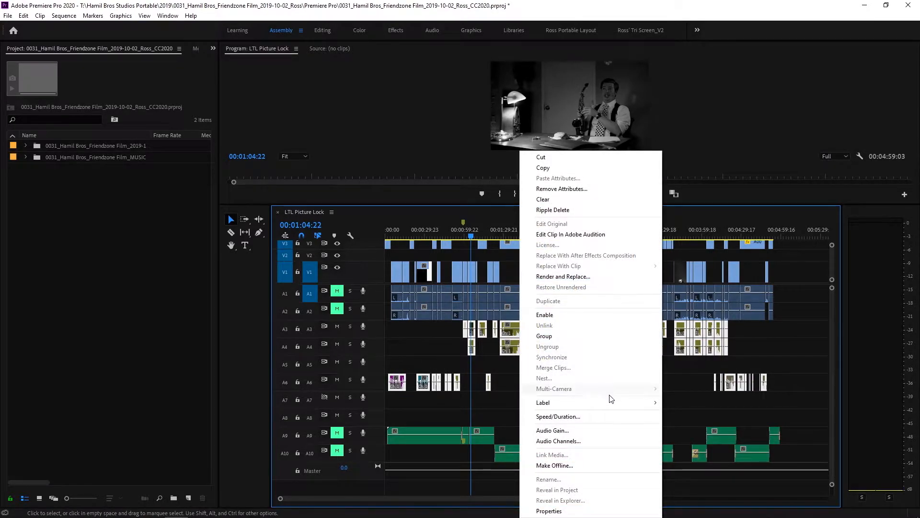
pyautogui.moveTo(616, 404)
pyautogui.click(679, 403)
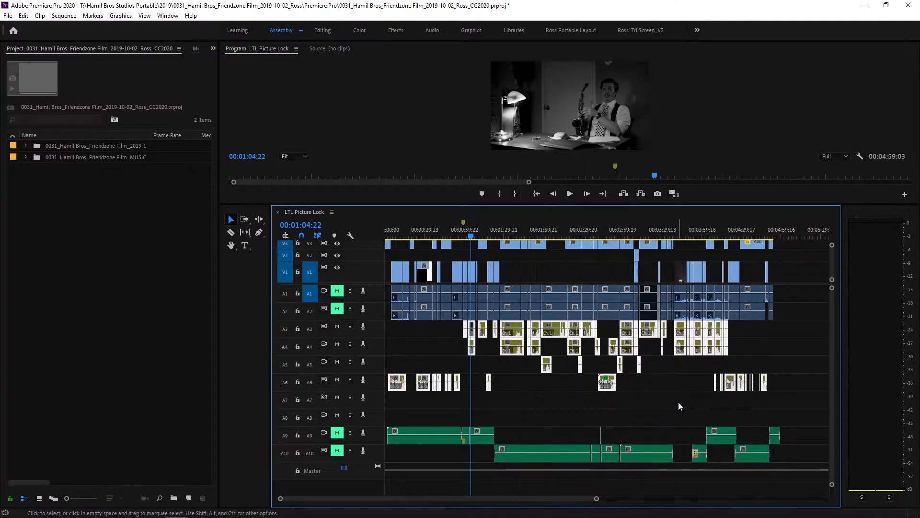
pyautogui.click(655, 381)
pyautogui.moveTo(654, 383); pyautogui.dragTo(548, 381)
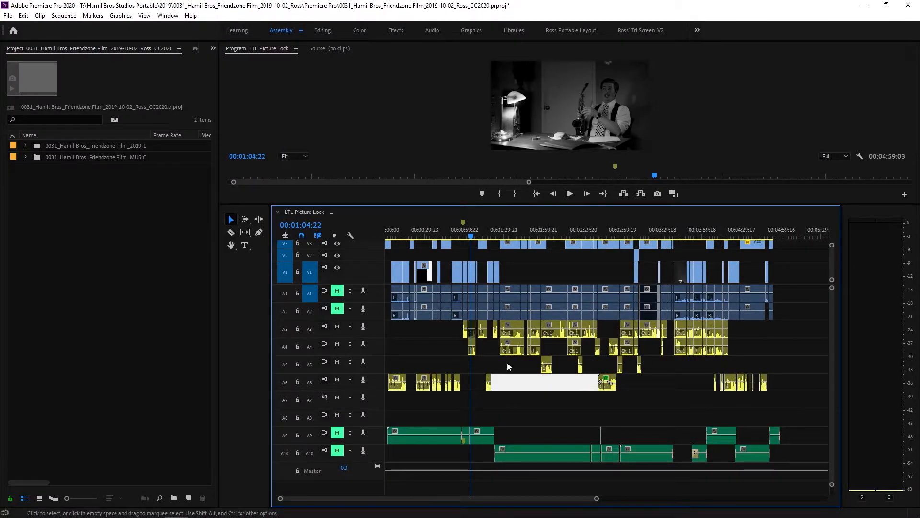
pyautogui.click(394, 234)
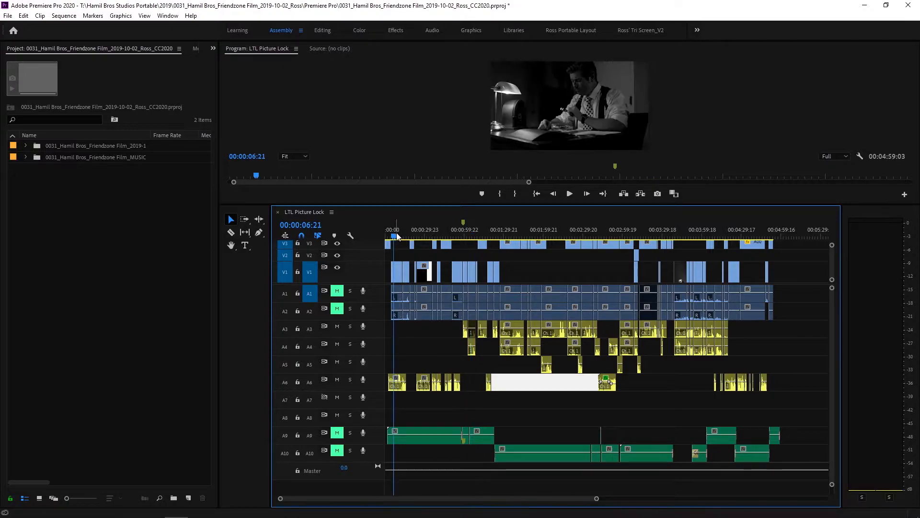
# Switch to File Explorer, go up to the RX folder inside Audio, and select the Phone Booth WAV file
pyautogui.click(866, 6)
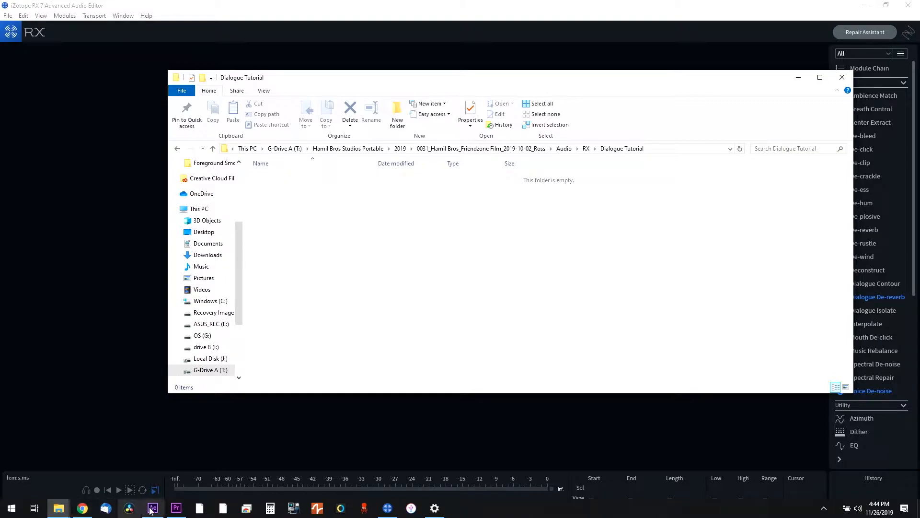
pyautogui.click(585, 148)
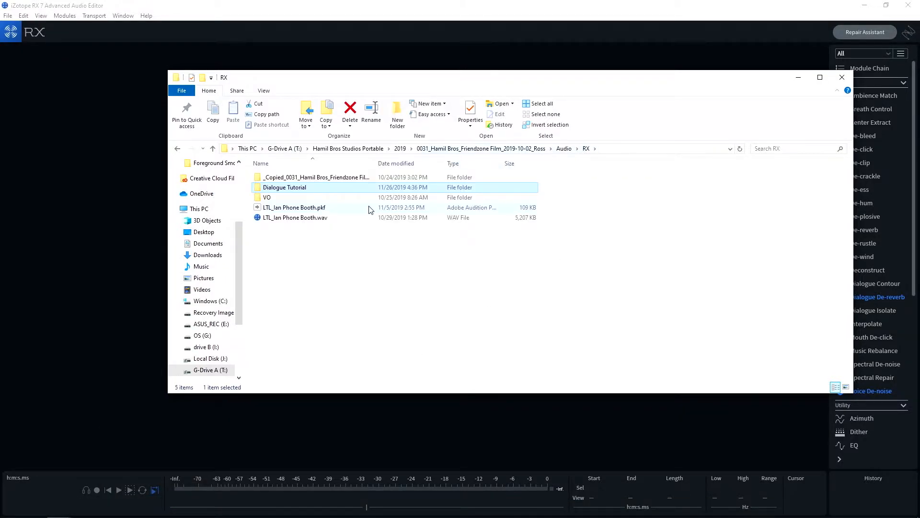
pyautogui.click(260, 218)
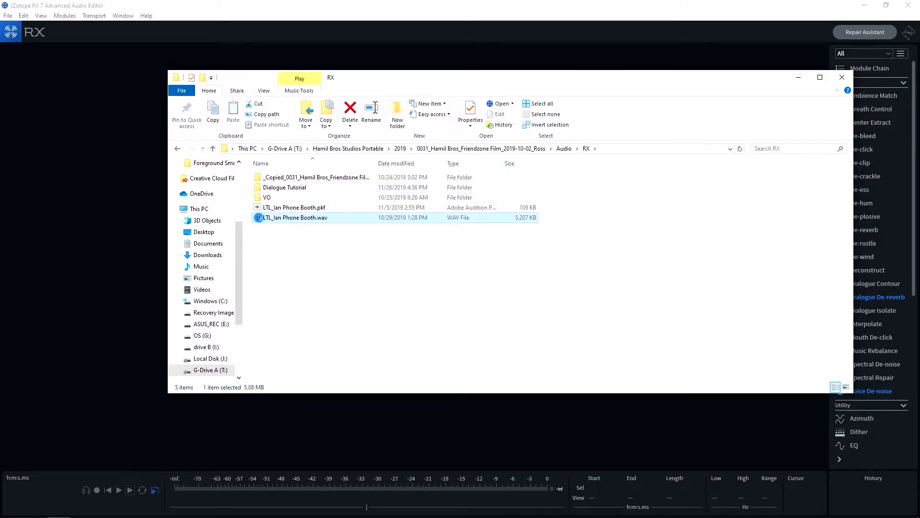
pyautogui.rightClick(259, 218)
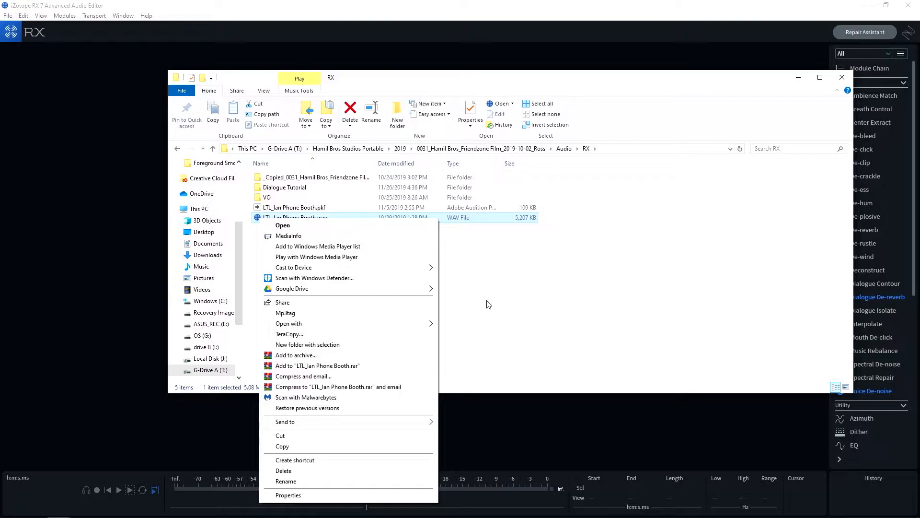
pyautogui.click(477, 319)
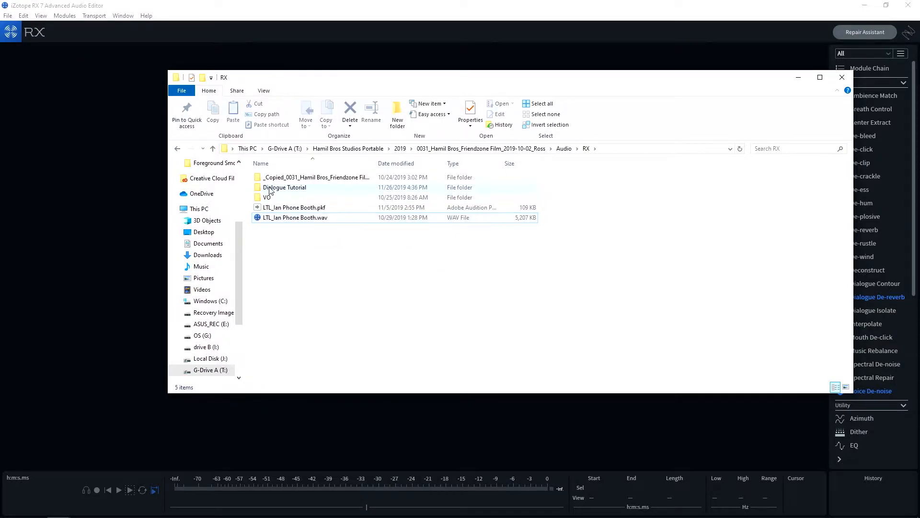
# Choose another app to open the Phone Booth WAV file with and start looking for one on this PC
pyautogui.click(262, 220)
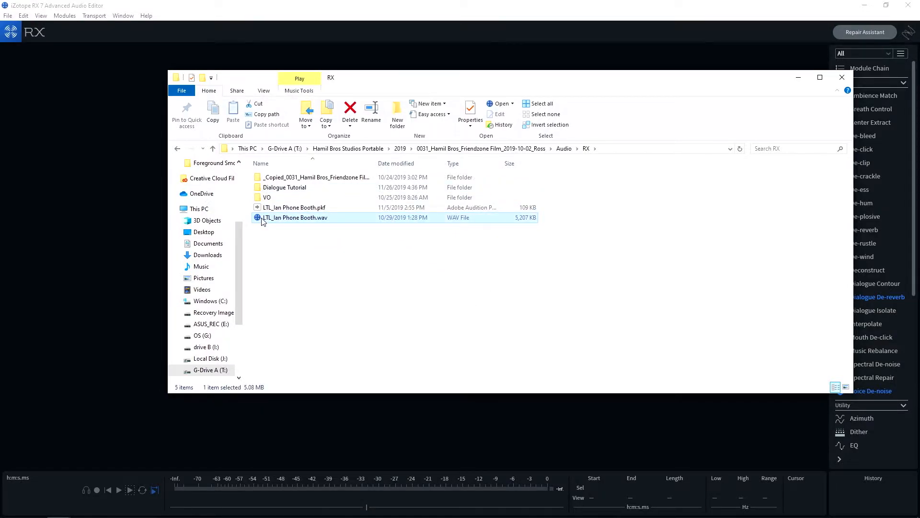
pyautogui.rightClick(262, 218)
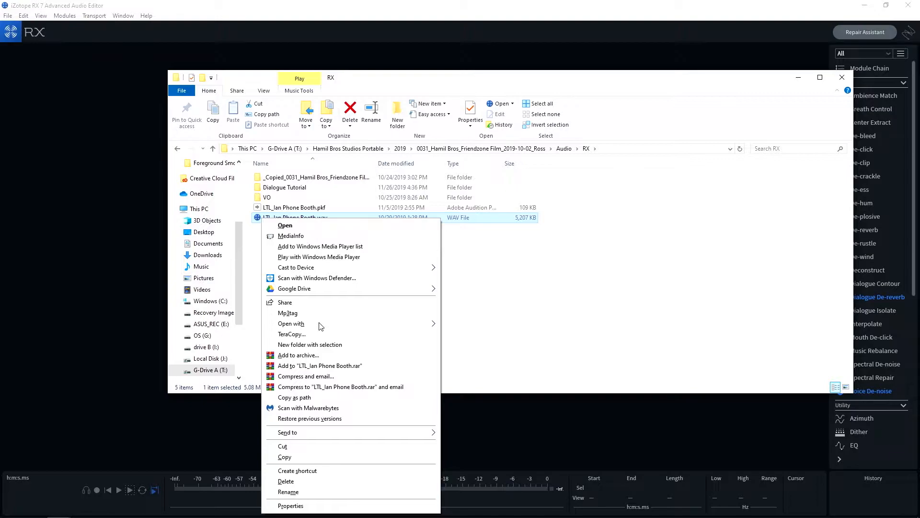
pyautogui.moveTo(372, 325)
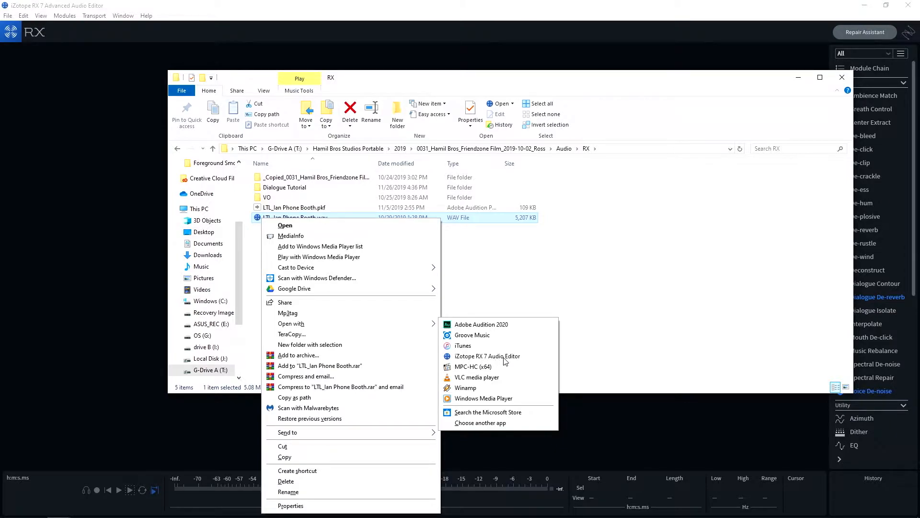
pyautogui.click(480, 423)
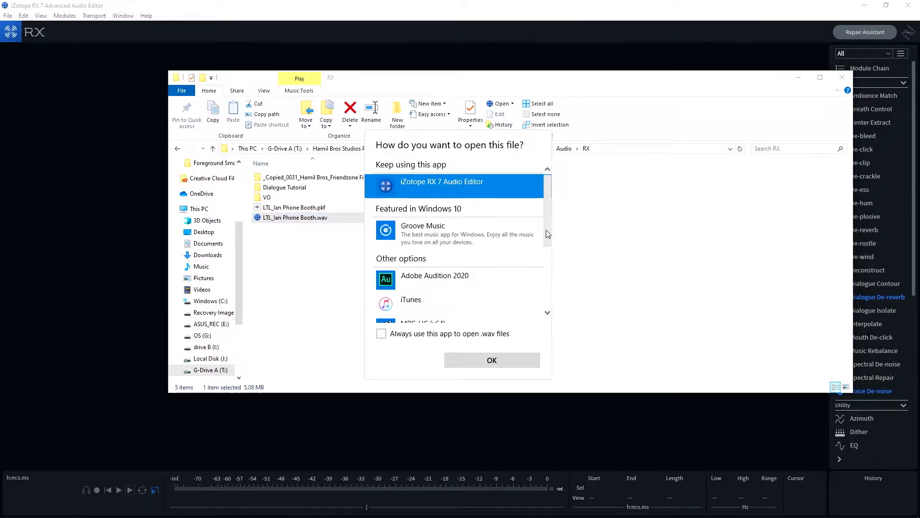
pyautogui.moveTo(548, 224); pyautogui.dragTo(565, 307)
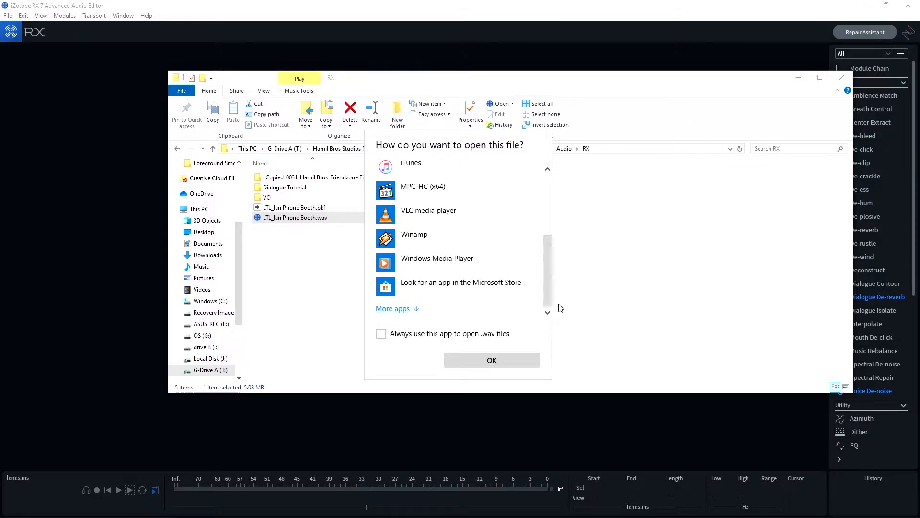
pyautogui.click(405, 310)
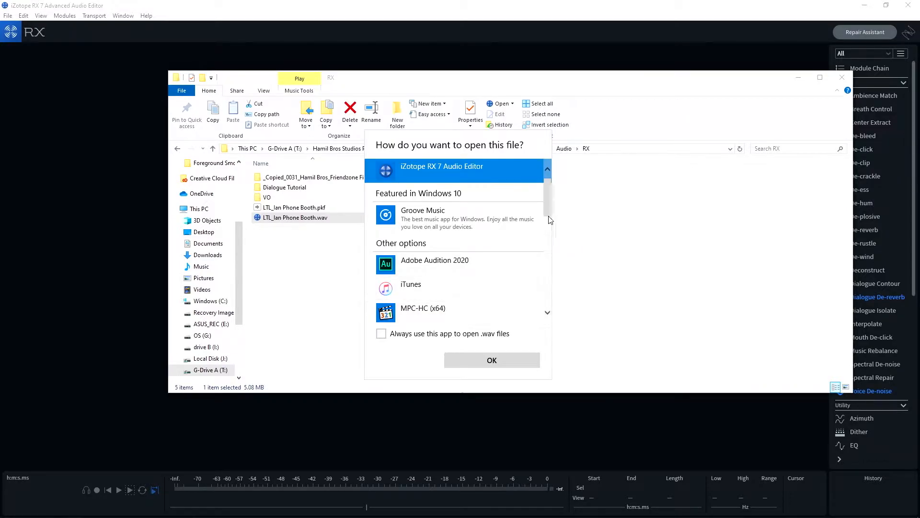
pyautogui.moveTo(547, 193); pyautogui.dragTo(551, 314)
pyautogui.click(445, 310)
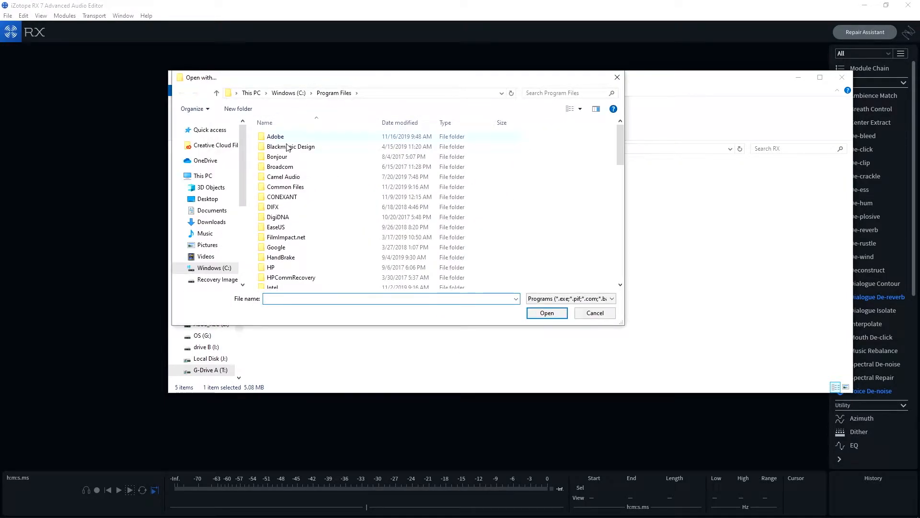
# Open the Phone Booth WAV file with iZotope RX 7 Audio Editor.exe from C:\Program Files (x86)\iZotope\RX 7 Audio Editor\win64
pyautogui.moveTo(621, 146)
pyautogui.mouseDown()
pyautogui.moveTo(626, 183)
pyautogui.moveTo(624, 129)
pyautogui.mouseUp()
pyautogui.click(289, 93)
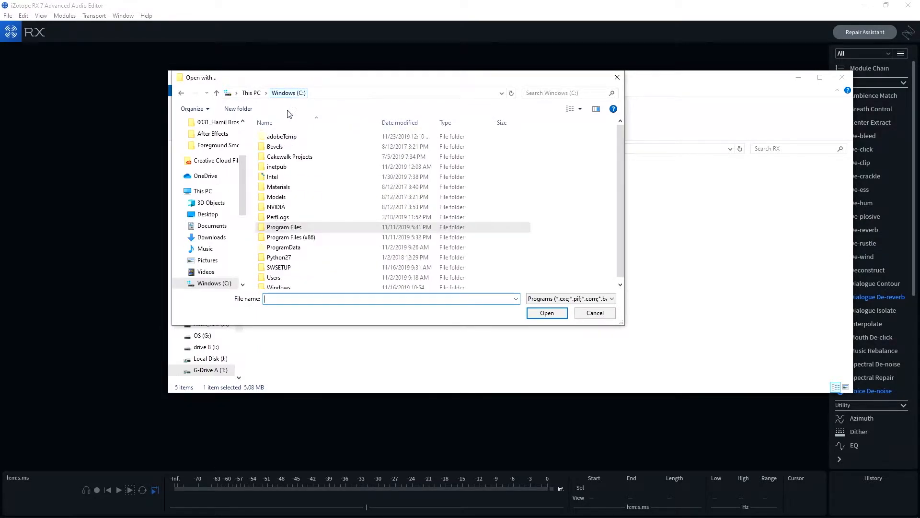
pyautogui.doubleClick(266, 238)
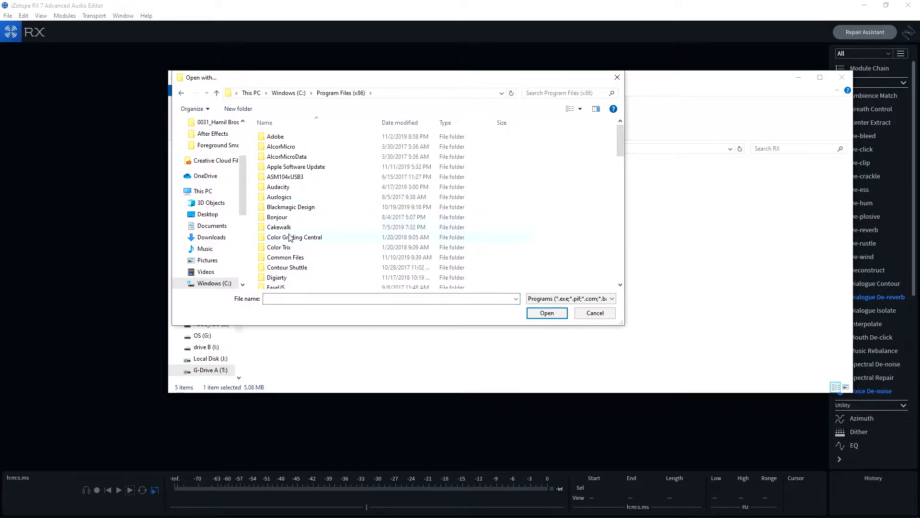
pyautogui.scroll(-4, 290, 237)
pyautogui.scroll(-3, 290, 237)
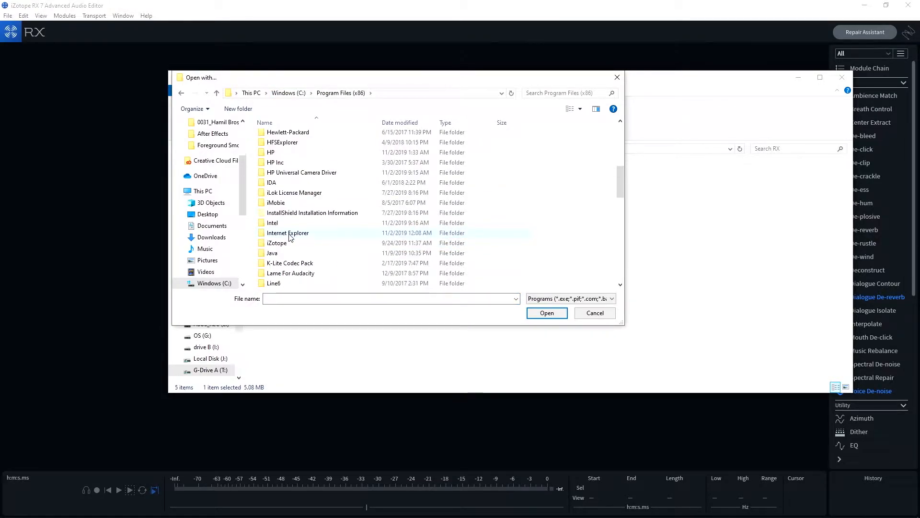
pyautogui.doubleClick(275, 243)
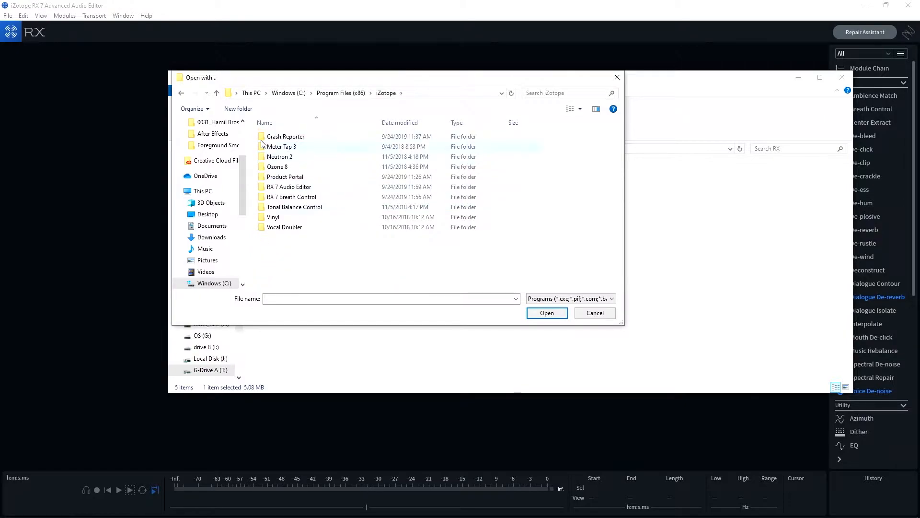
pyautogui.doubleClick(261, 187)
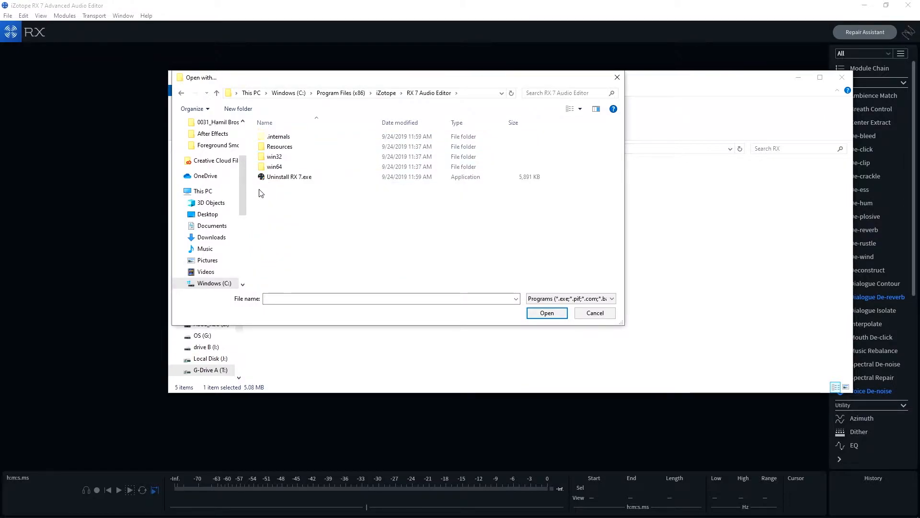
pyautogui.doubleClick(262, 168)
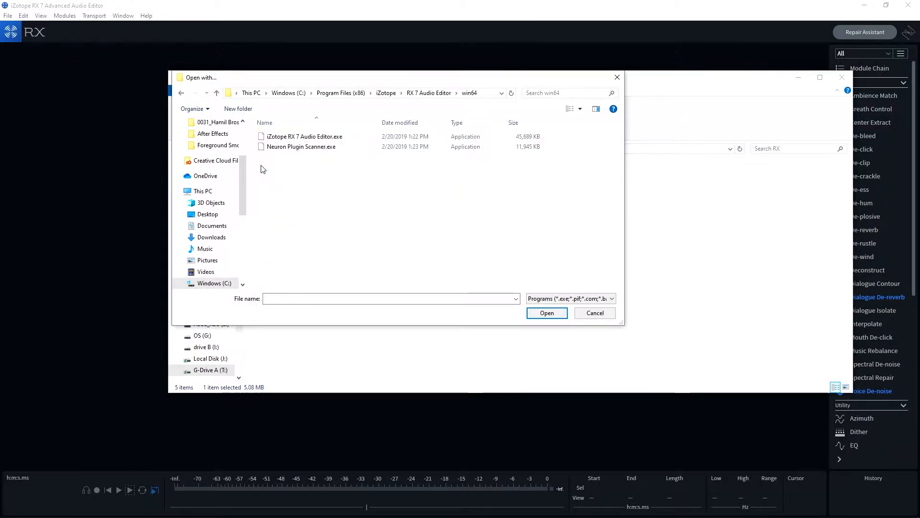
pyautogui.click(287, 137)
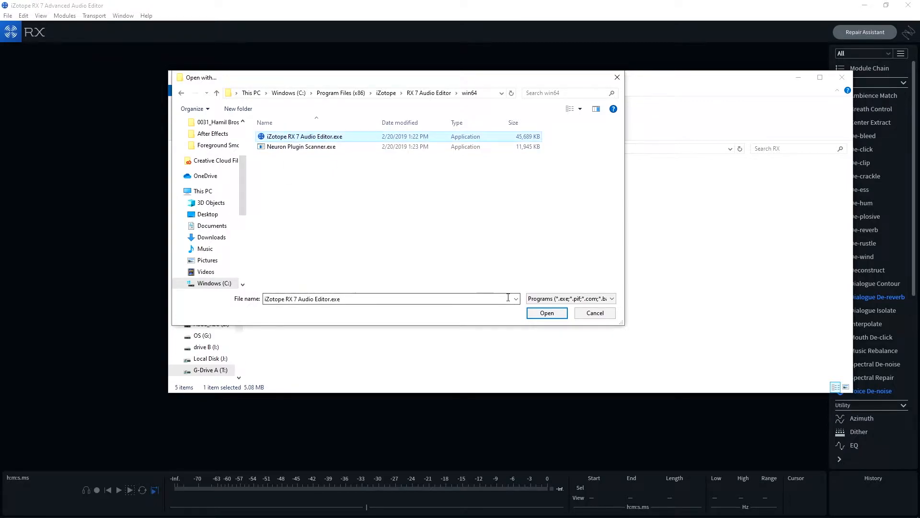
pyautogui.click(551, 314)
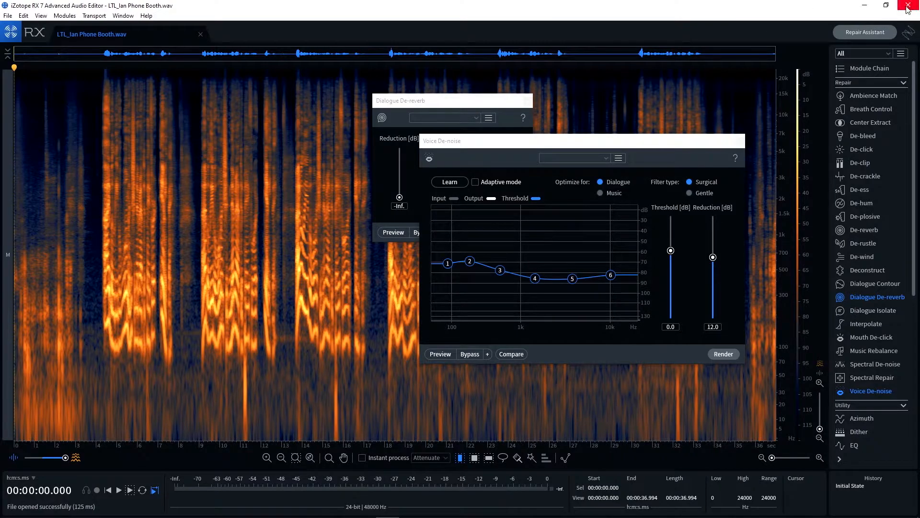
# Close iZotope RX, switch to Premiere Pro and open the first clip on track A6 for editing with Edit Original
pyautogui.click(907, 6)
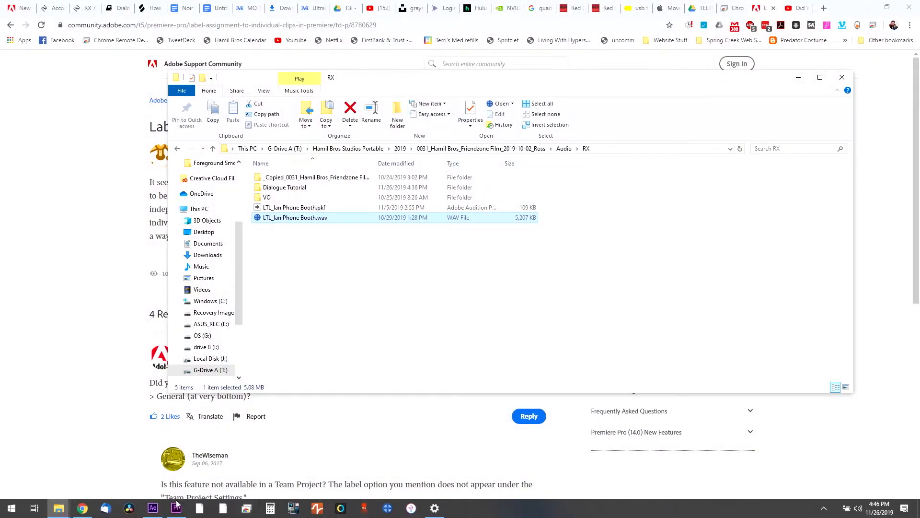
pyautogui.click(176, 508)
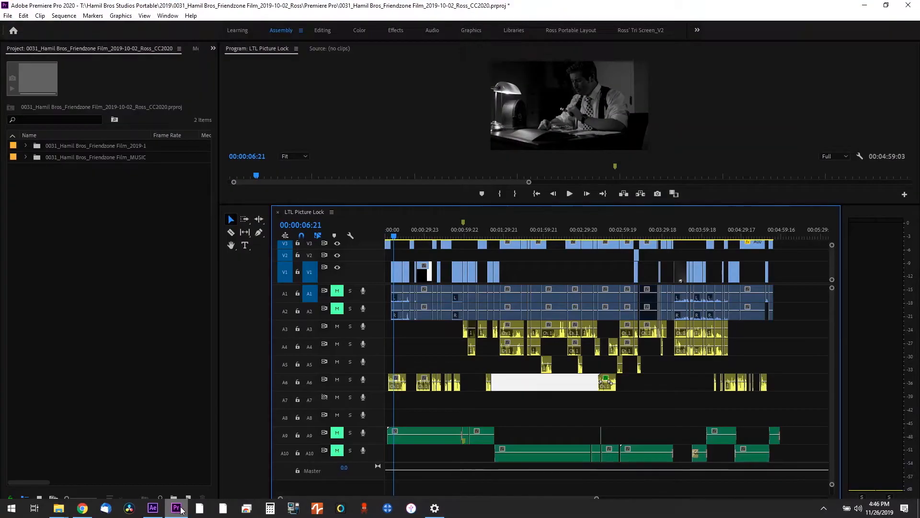
pyautogui.rightClick(401, 391)
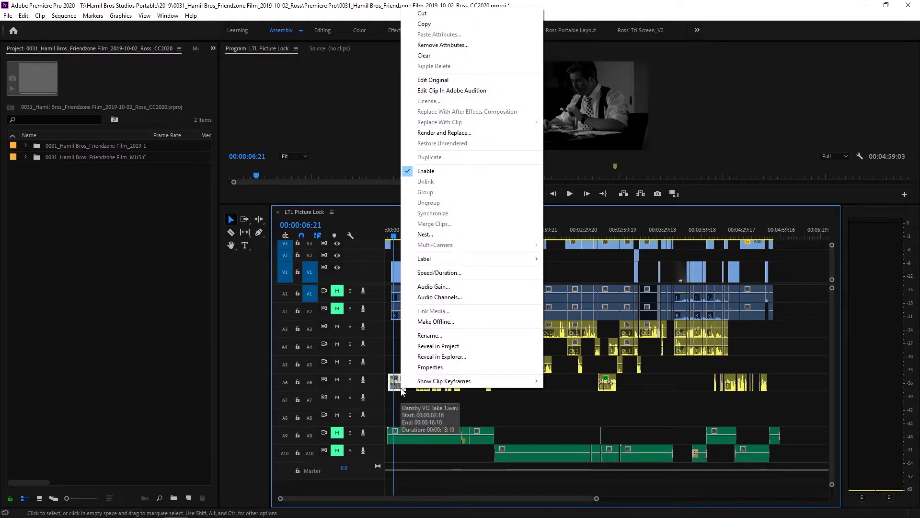
pyautogui.click(467, 80)
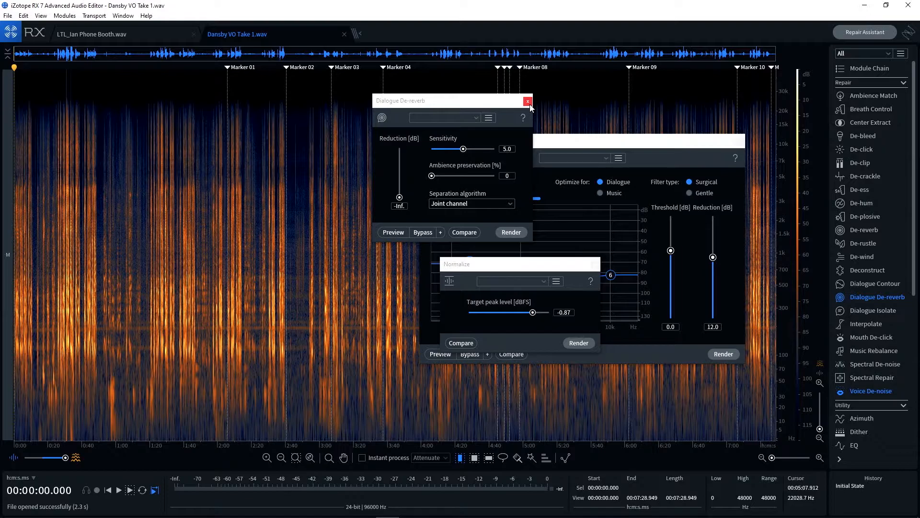
# Close the Dialogue De-reverb, Normalize and Voice De-noise module windows in iZotope RX
pyautogui.click(527, 102)
pyautogui.click(595, 265)
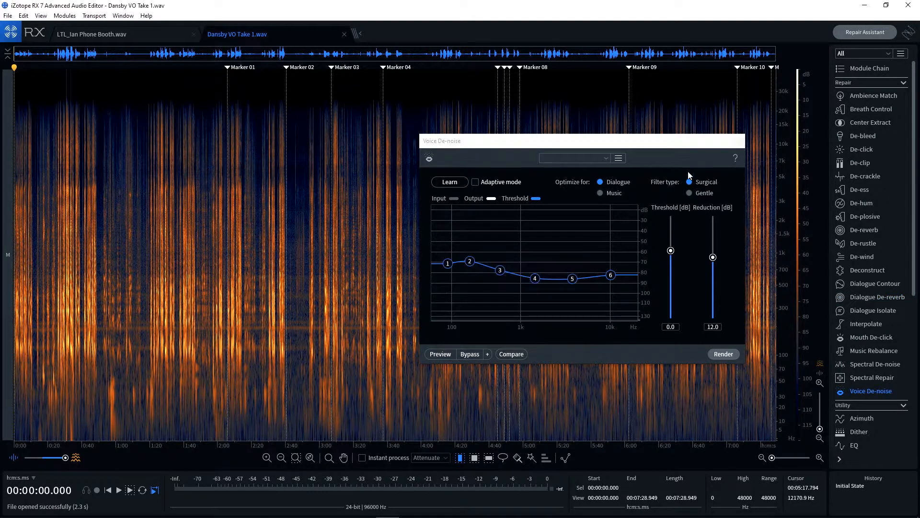
pyautogui.click(740, 142)
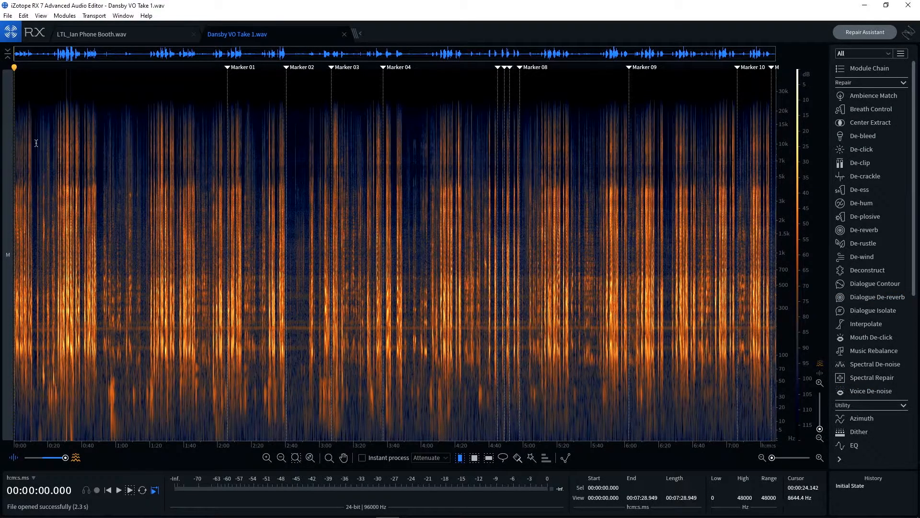
# Close both open audio files, exit iZotope RX back to Premiere Pro, and deselect the clip on track A6
pyautogui.click(344, 35)
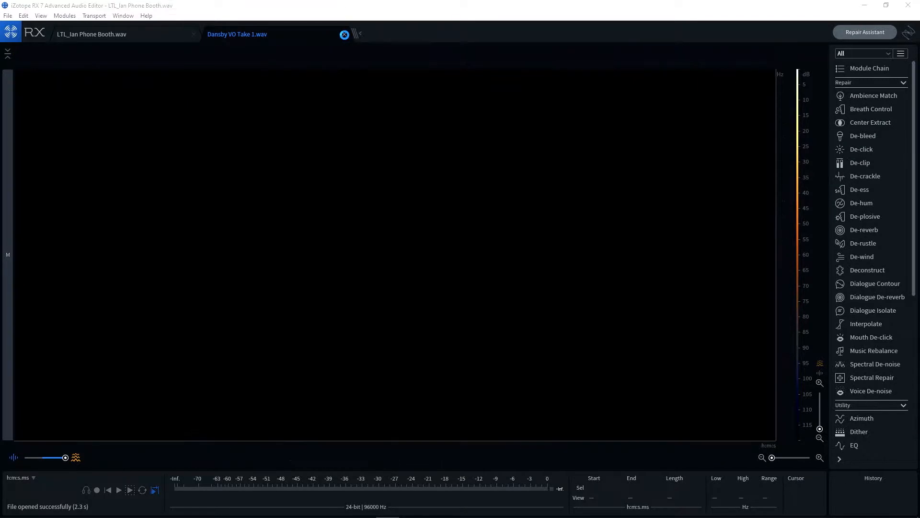
pyautogui.click(201, 35)
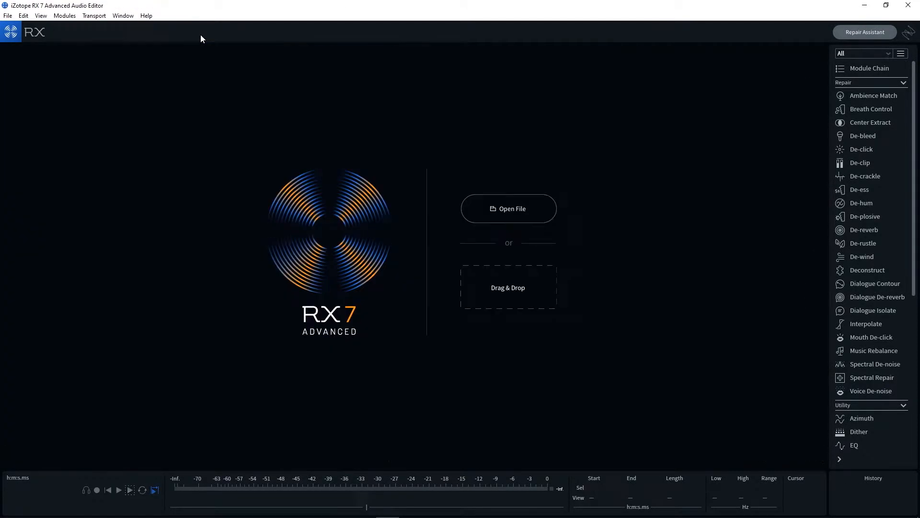
pyautogui.click(909, 6)
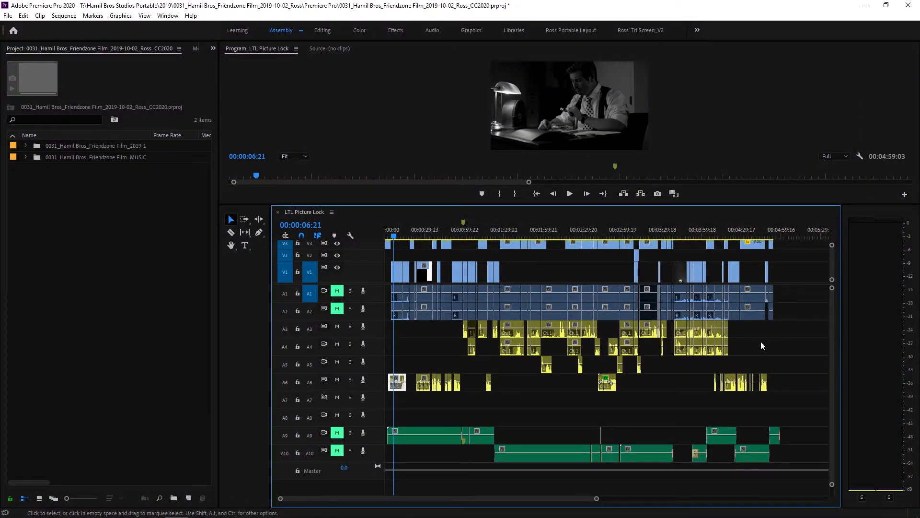
pyautogui.moveTo(789, 330); pyautogui.dragTo(772, 344)
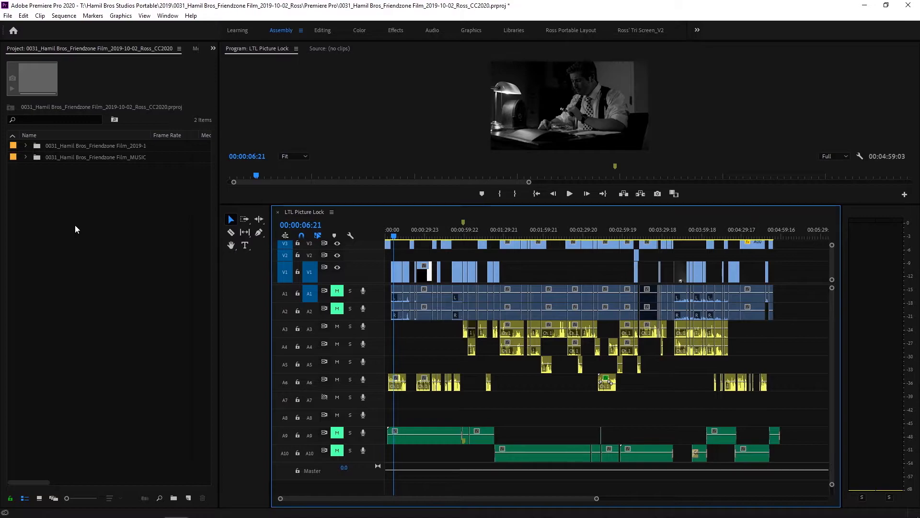
# Open the Project Manager and browse for its destination to the Hamil Bros Studios Portable folder on G-Drive A (T:)
pyautogui.click(7, 16)
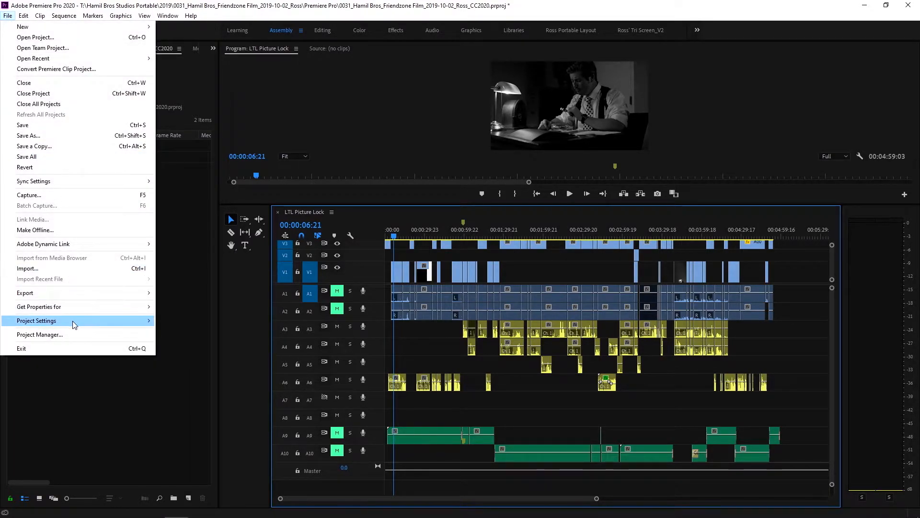
pyautogui.click(71, 339)
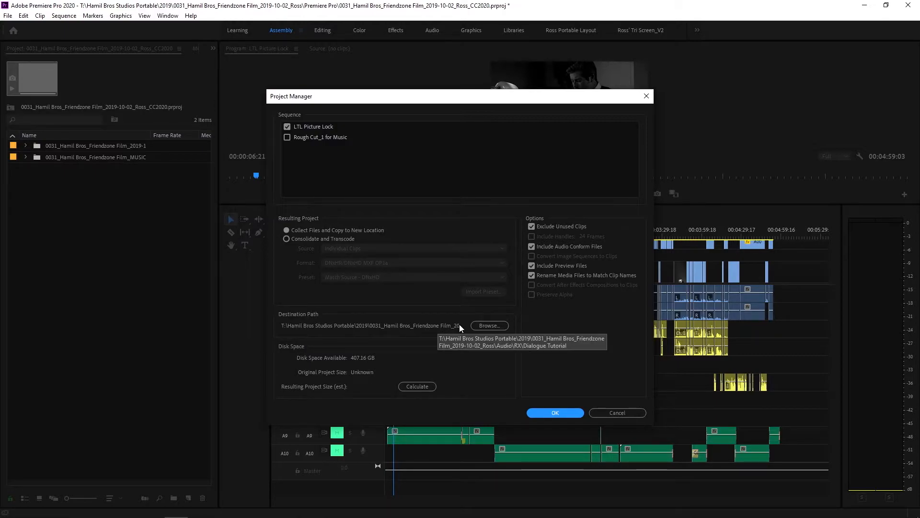
pyautogui.click(488, 324)
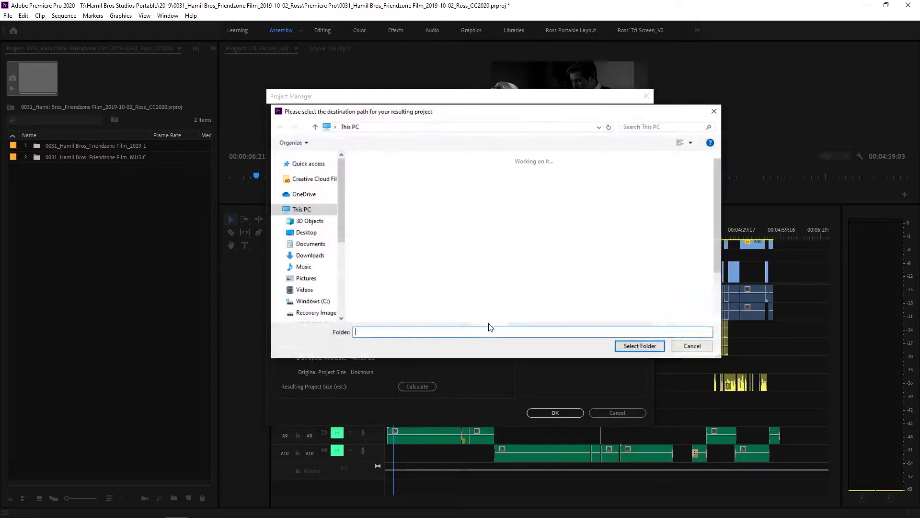
pyautogui.moveTo(340, 203); pyautogui.dragTo(333, 272)
pyautogui.click(326, 271)
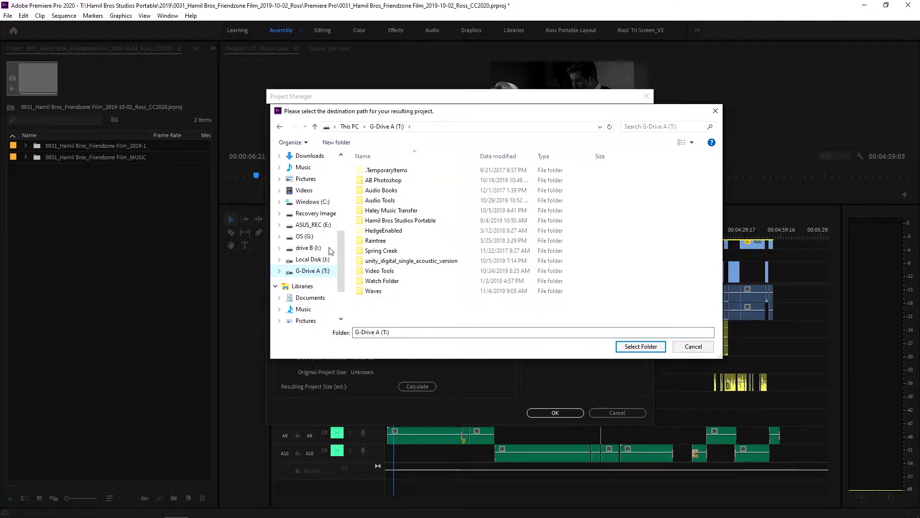
pyautogui.doubleClick(358, 222)
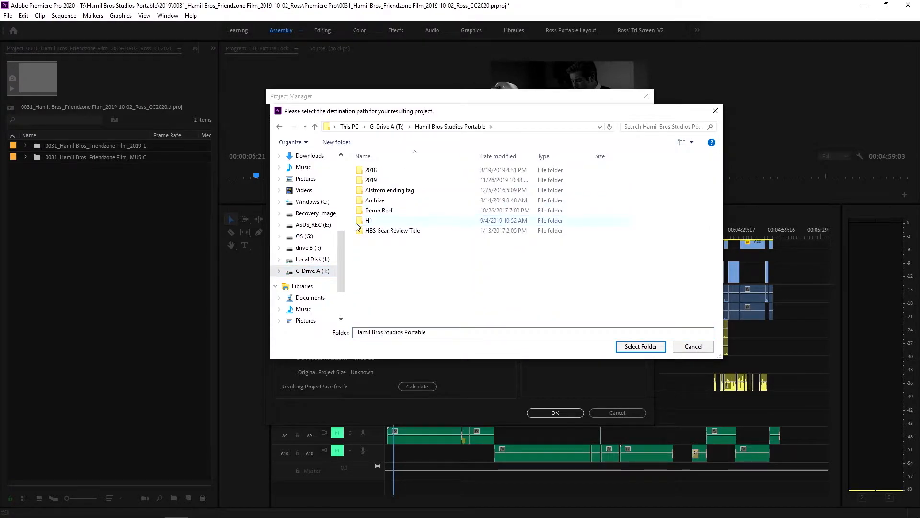
# Create a folder named "Dialog Tutorial" in Hamil Bros Studios Portable and set it as the Project Manager's destination path
pyautogui.click(335, 142)
pyautogui.write('Dialog')
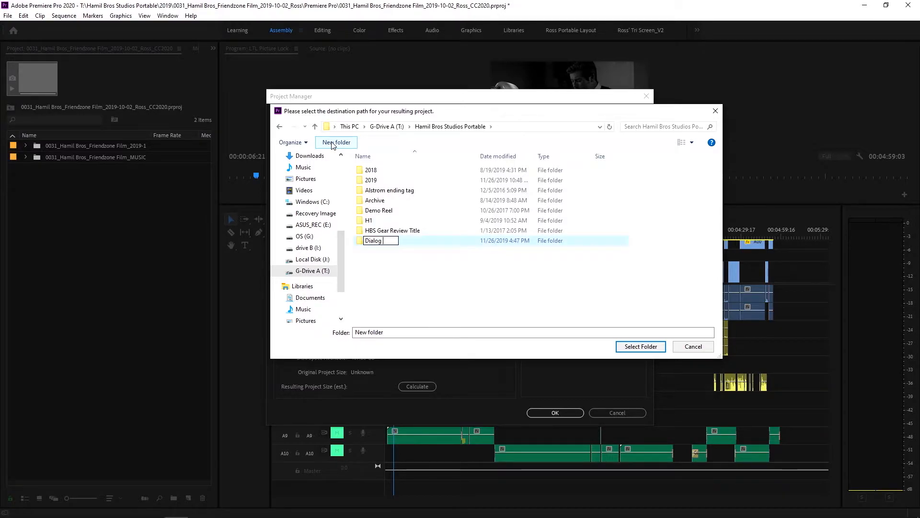
pyautogui.write(' Tutorial')
pyautogui.press('Return')
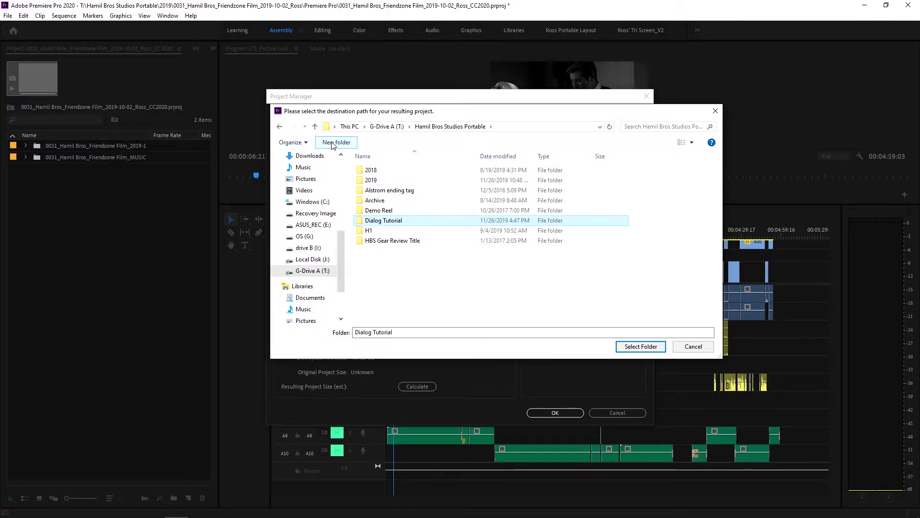
pyautogui.click(630, 348)
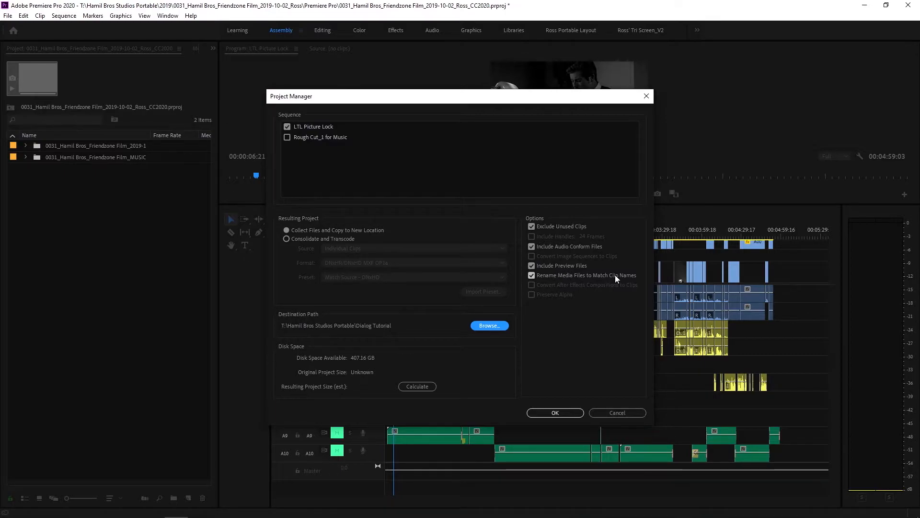
# Turn off renaming media files to match clip names, calculate the resulting project size and run the Project Manager
pyautogui.click(531, 277)
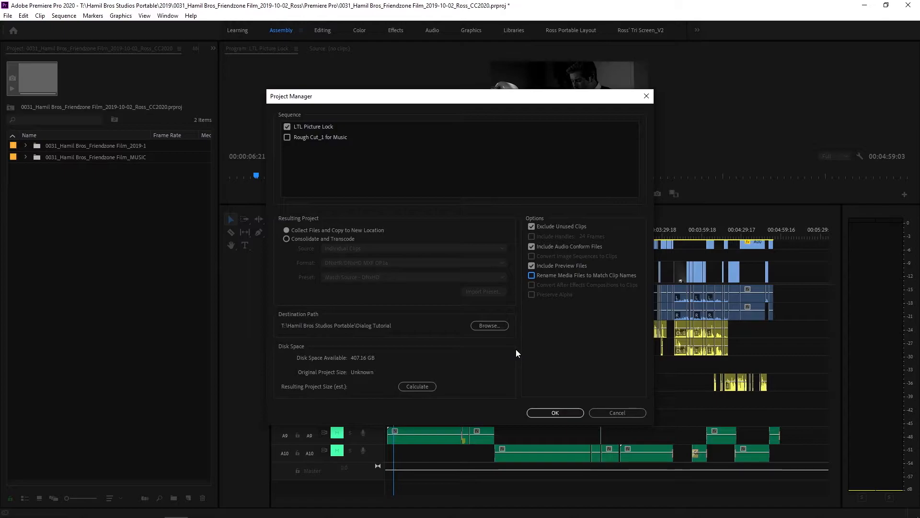
pyautogui.click(418, 385)
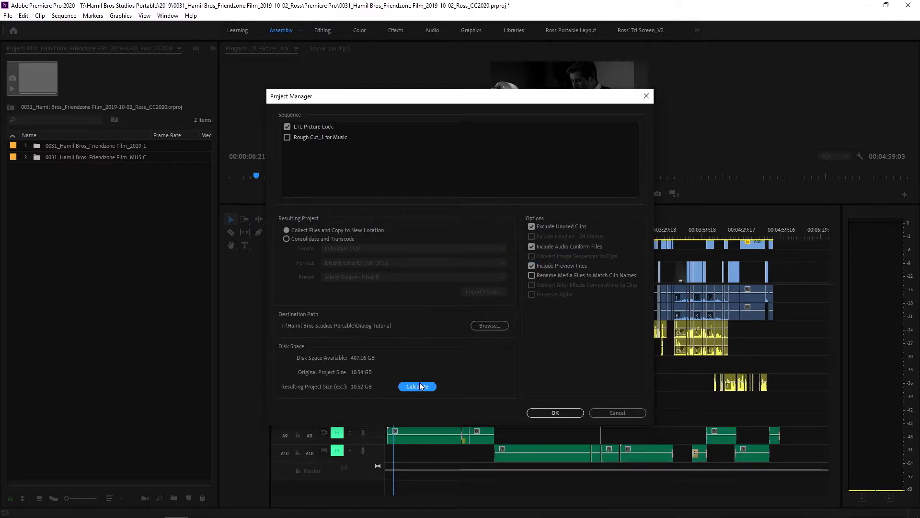
pyautogui.click(556, 413)
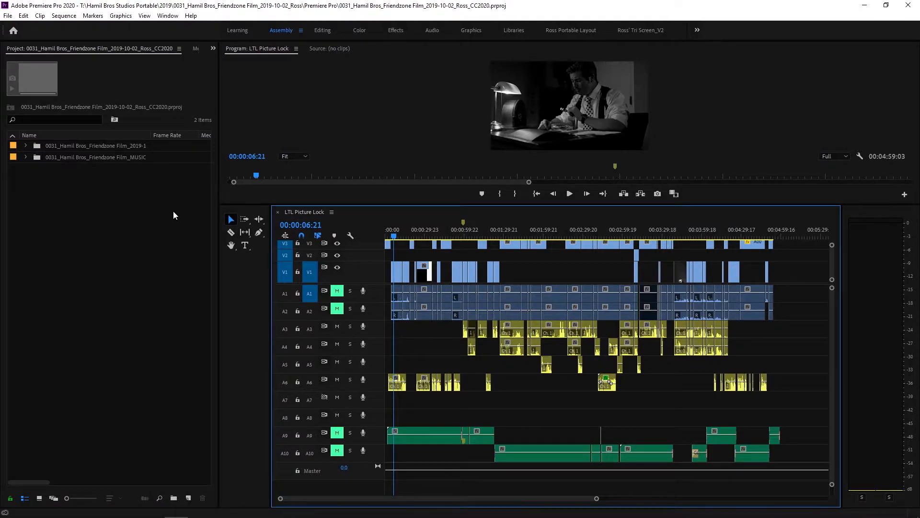
# Expand the 0031_Hamil Bros_Friendzone Film_2019-1 bin, open the LTL Picture Lock sequence's name for editing, and leave it without a new name
pyautogui.click(26, 145)
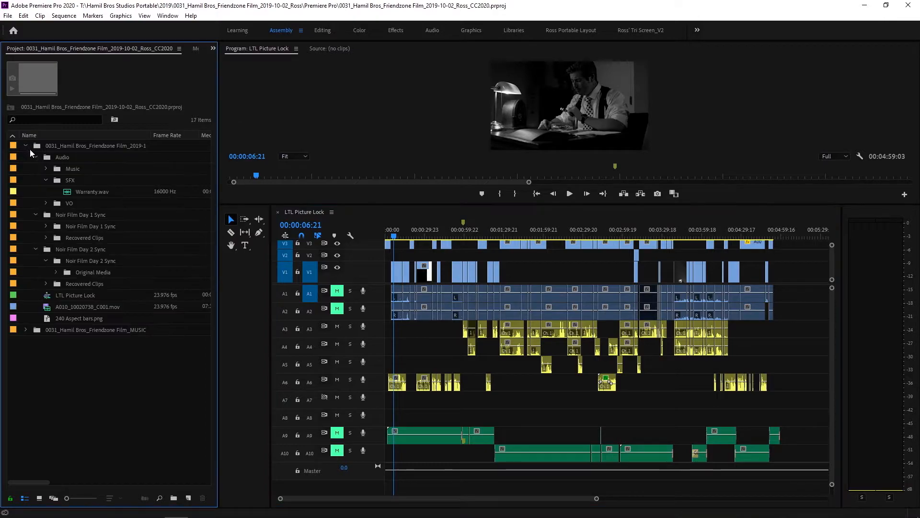
pyautogui.rightClick(71, 294)
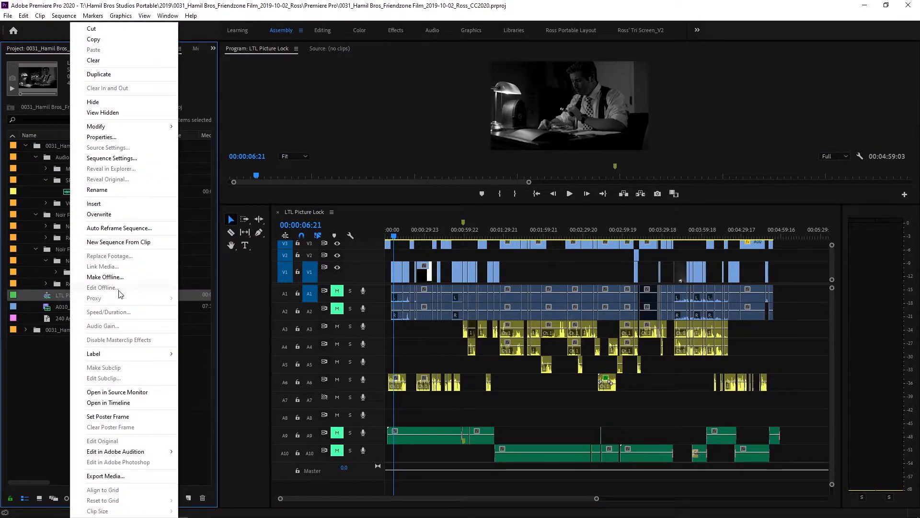
pyautogui.click(119, 190)
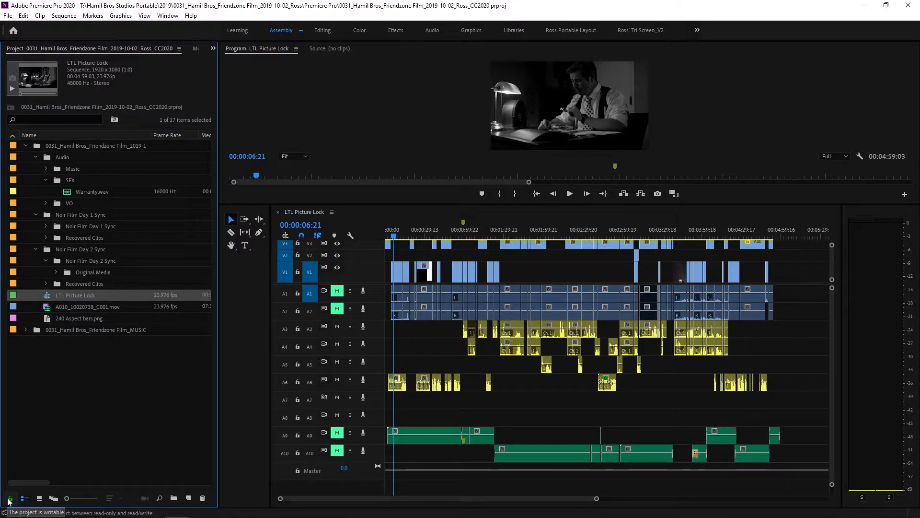
pyautogui.rightClick(80, 295)
pyautogui.click(139, 189)
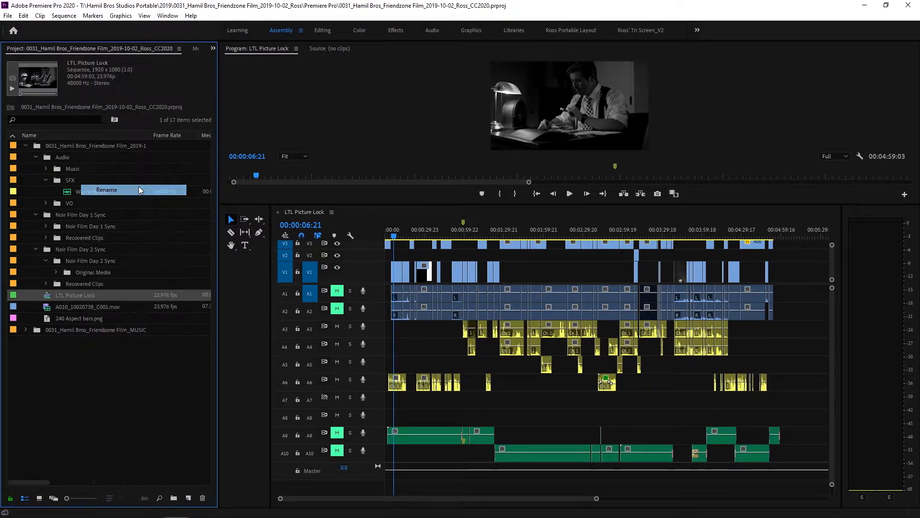
pyautogui.click(97, 296)
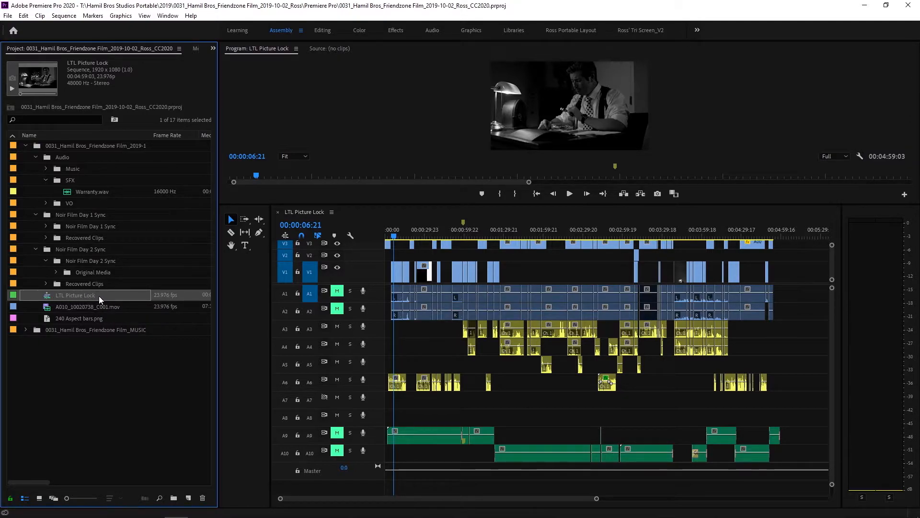
pyautogui.click(102, 344)
# Start an import and open the copied Friendzone Film project file from the Copied_0031 folder inside Hamil Bros Studios Portable's Dialog Tutorial folder
pyautogui.rightClick(102, 344)
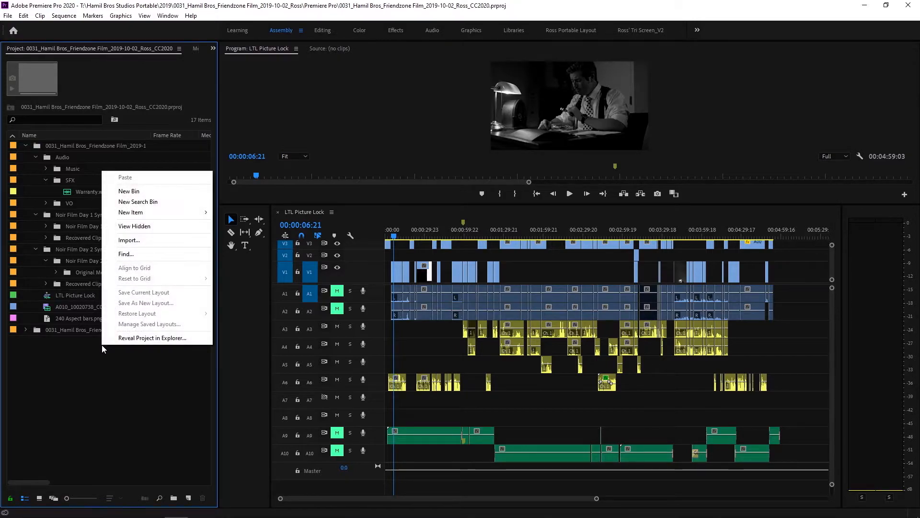
pyautogui.click(168, 240)
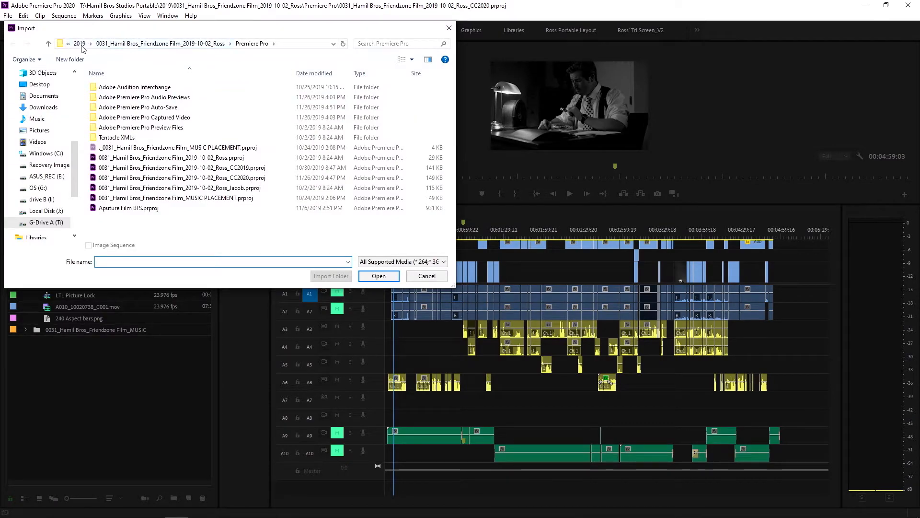
pyautogui.click(80, 45)
pyautogui.click(173, 45)
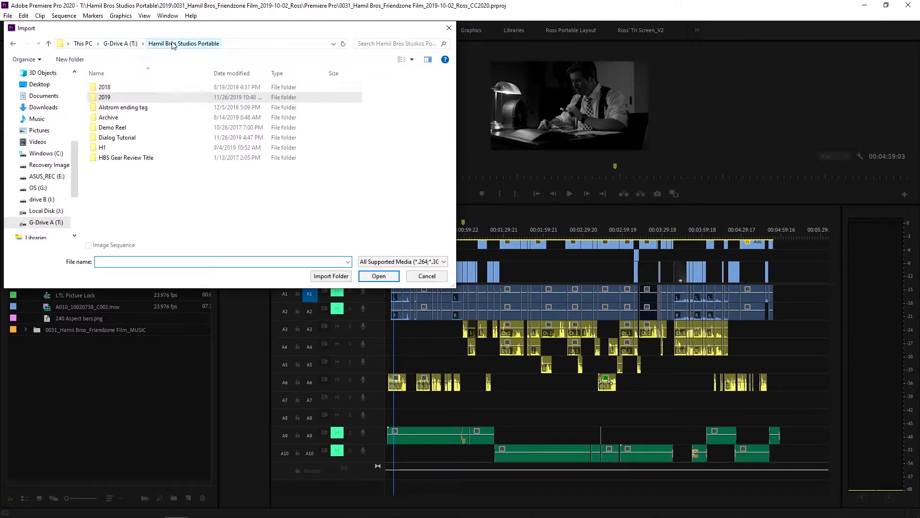
pyautogui.doubleClick(115, 138)
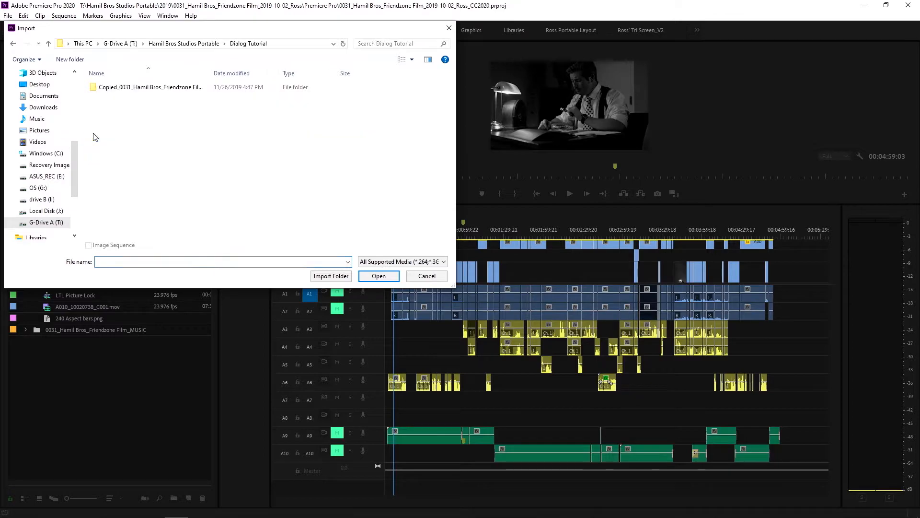
pyautogui.moveTo(210, 73); pyautogui.dragTo(321, 89)
pyautogui.doubleClick(102, 88)
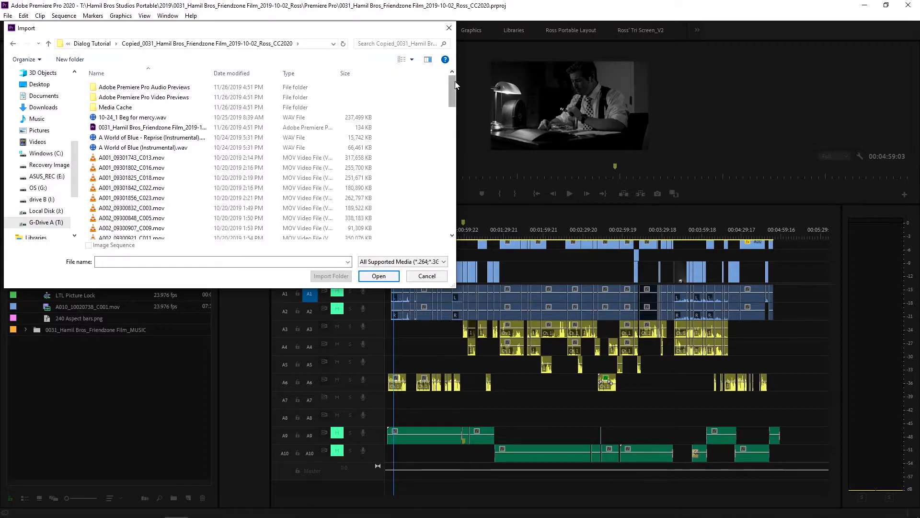
pyautogui.click(185, 127)
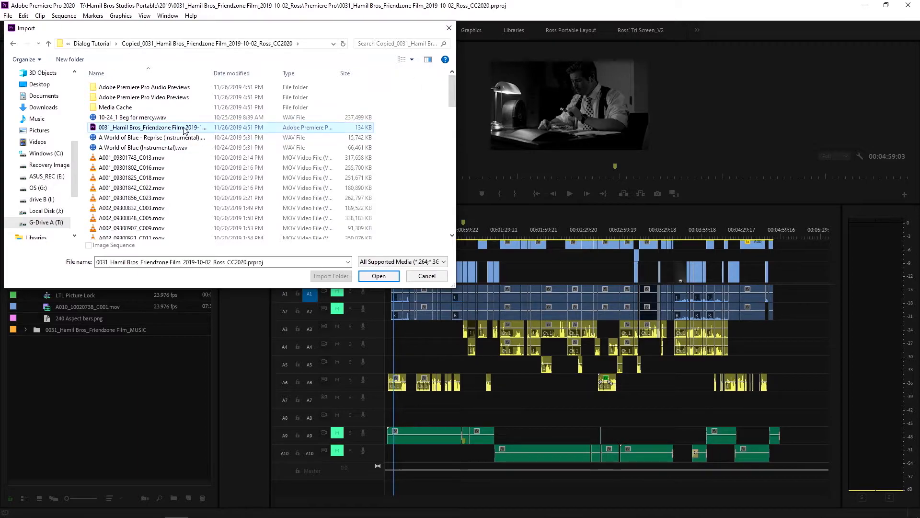
pyautogui.click(379, 276)
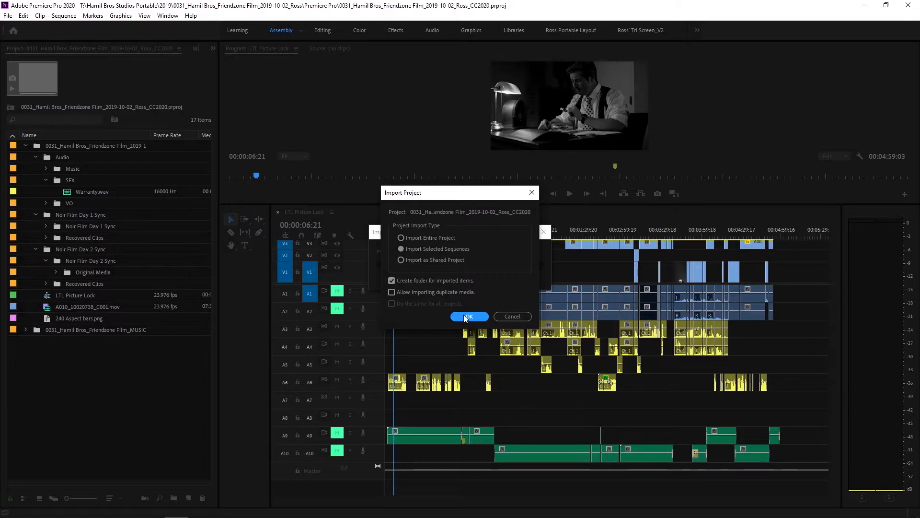
# Import selected sequences with duplicate media allowed, and grant Premiere Pro firewall access on both private and public networks
pyautogui.click(439, 292)
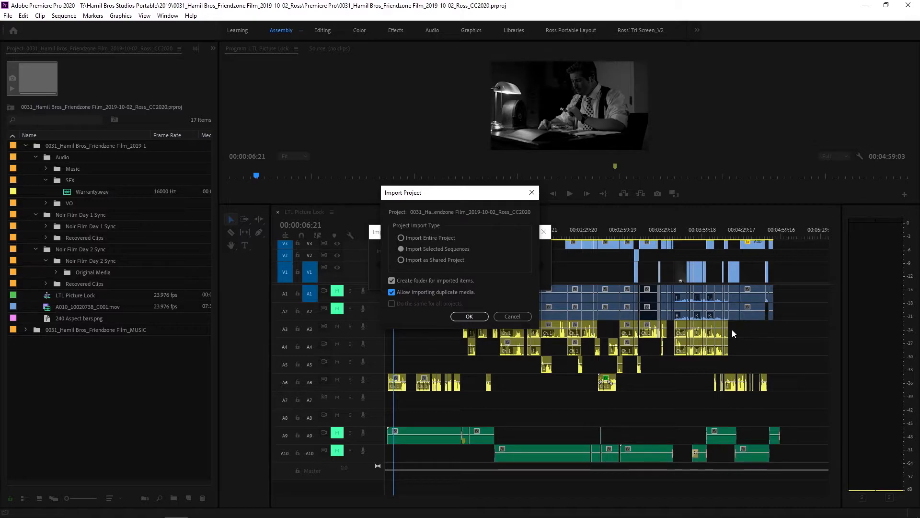
pyautogui.click(469, 317)
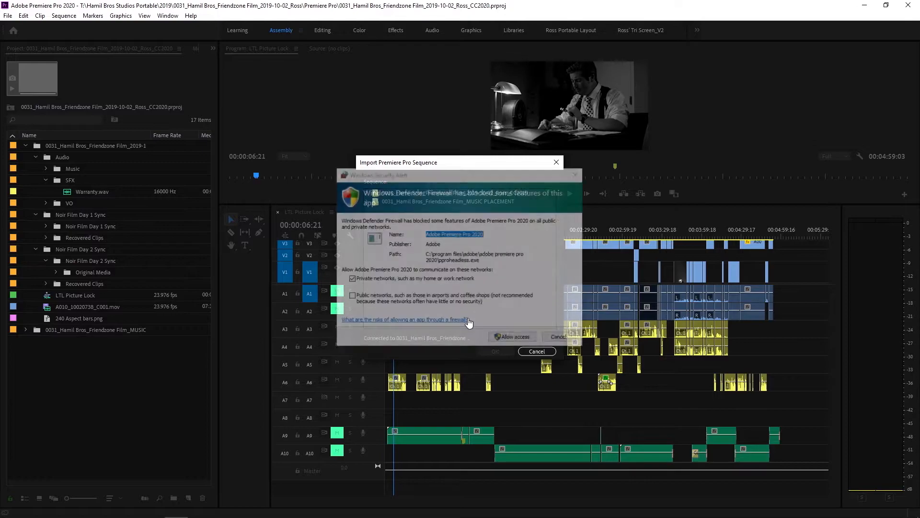
pyautogui.click(350, 297)
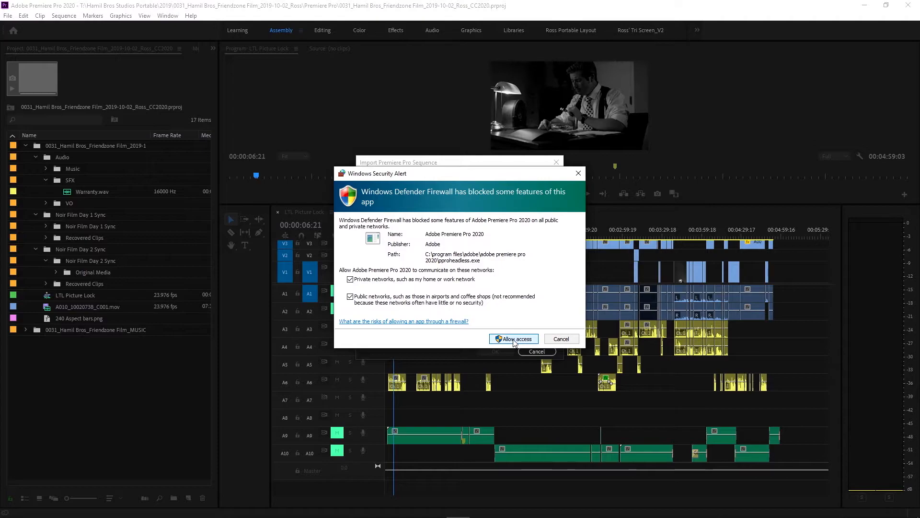
pyautogui.click(514, 339)
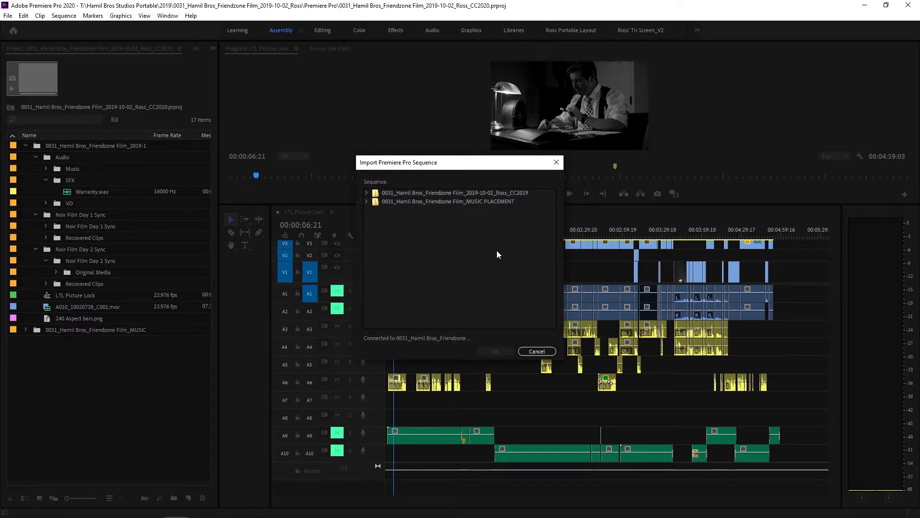
# Import the LTL Picture Lock sequence from the copied project's 0031_Hamil Bros_Friendzone Film CC2019 bin
pyautogui.click(366, 193)
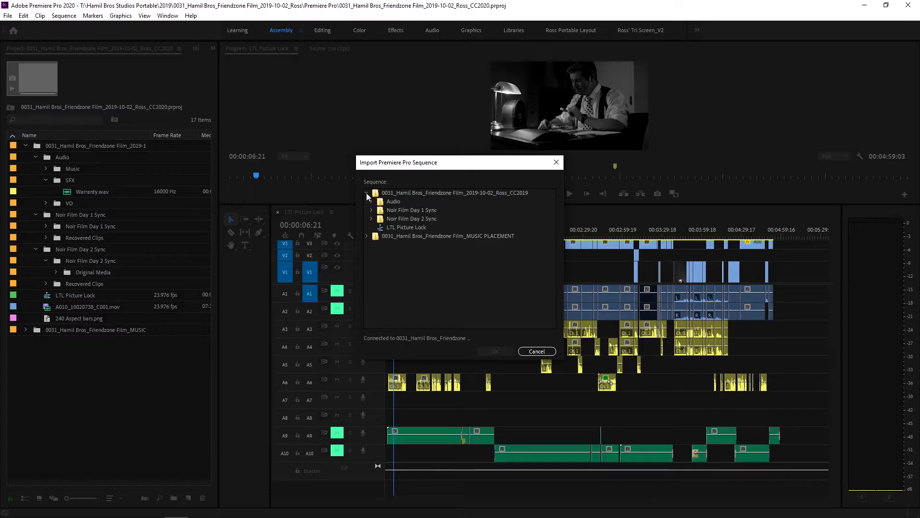
pyautogui.click(390, 226)
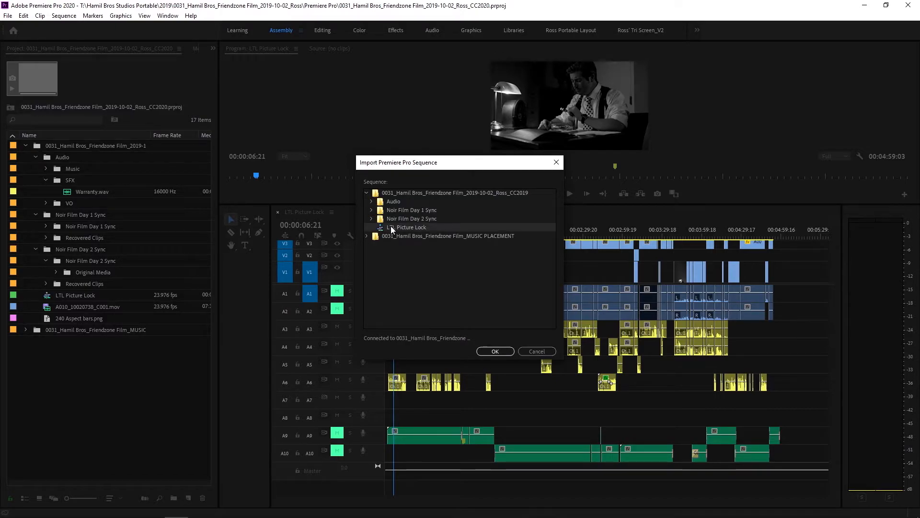
pyautogui.click(498, 352)
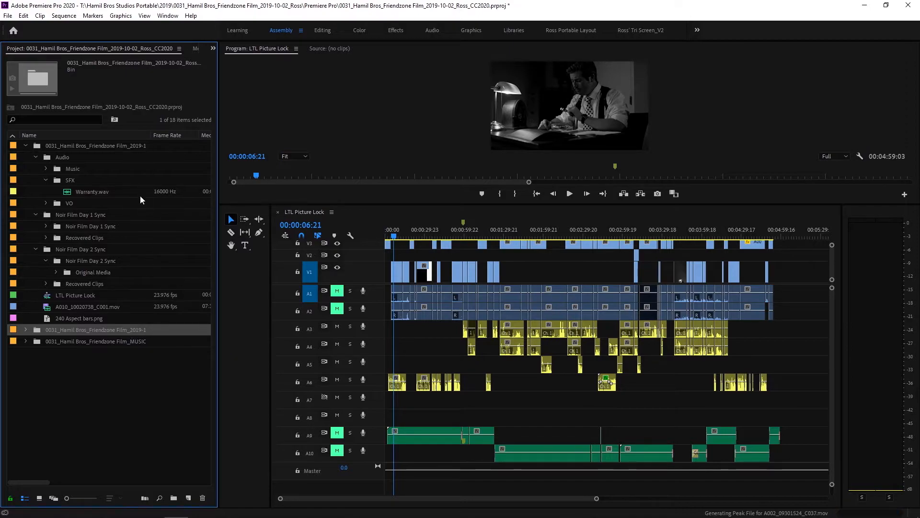
# Delete the newly imported 0031_Hamil Bros_Friendzone Film_2019-1 bin from the project
pyautogui.rightClick(134, 332)
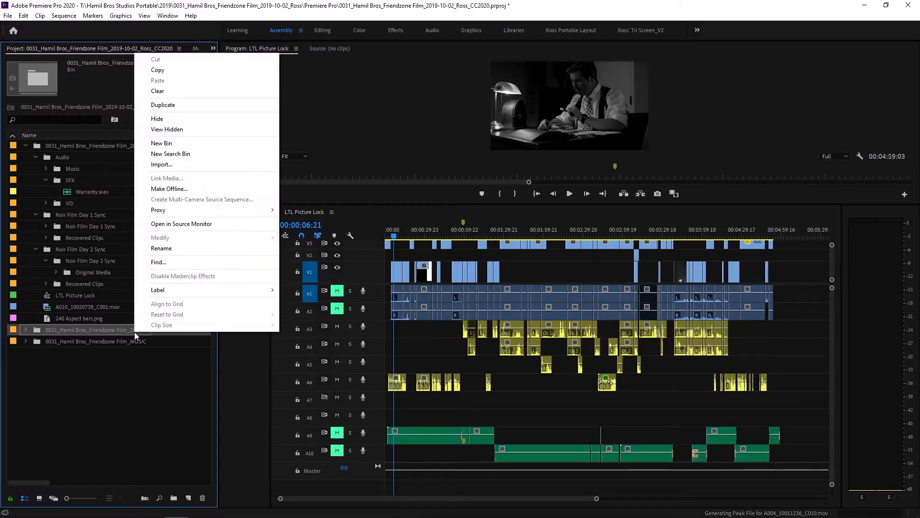
pyautogui.click(178, 251)
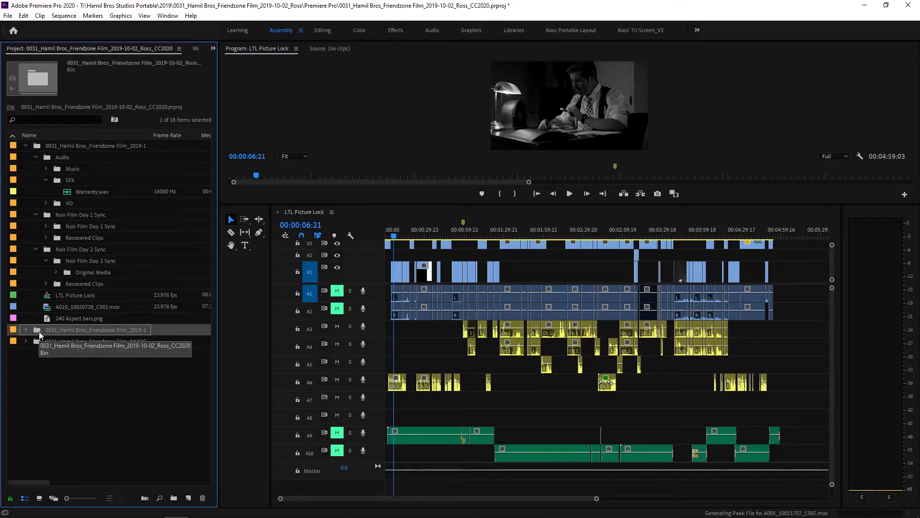
pyautogui.press('Delete')
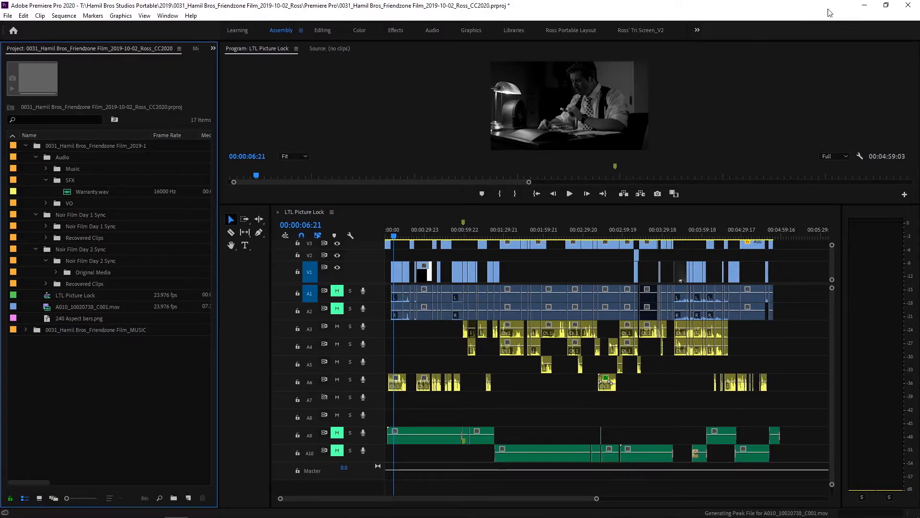
# Save and close the Friendzone Film CC2020 project, and reopen it from the recent projects
pyautogui.hotkey('ctrl', 's')
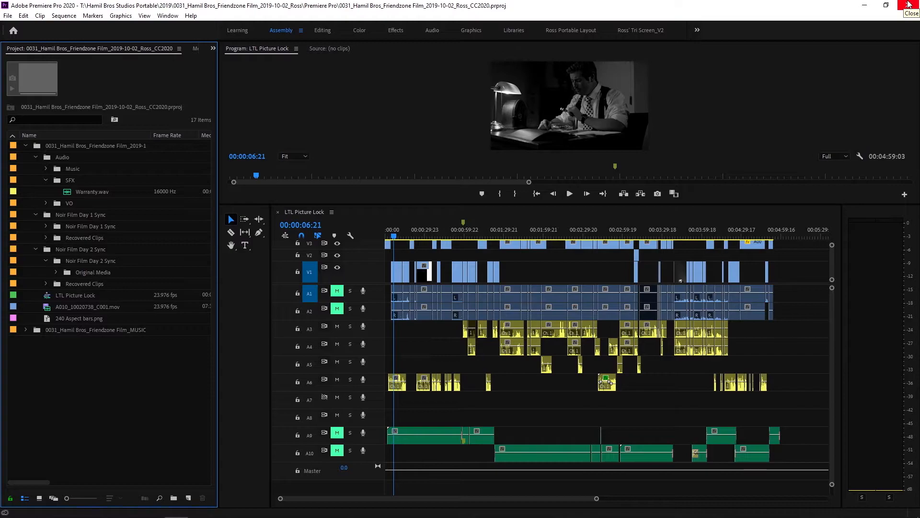
pyautogui.click(908, 4)
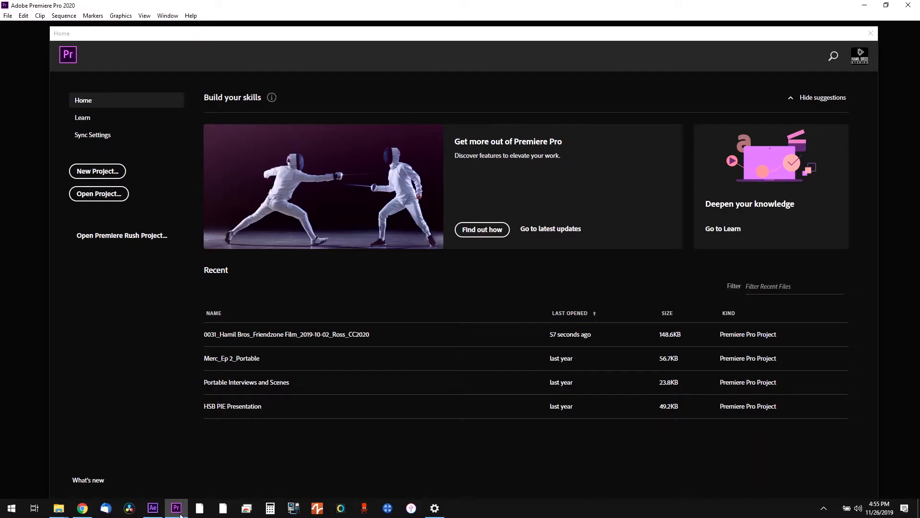
pyautogui.click(276, 336)
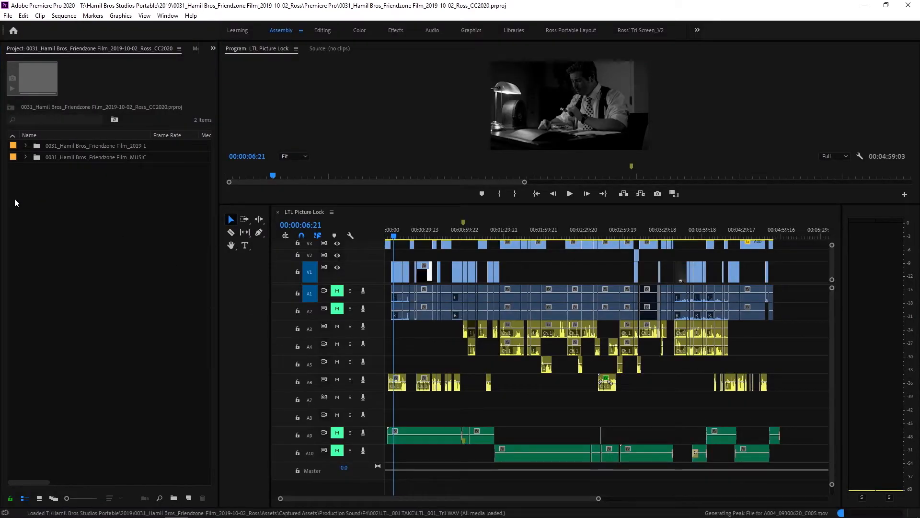
# Rename the LTL Picture Lock sequence in the 0031_Hamil Bros_Friendzone Film_2019-1 bin to "LTL Picture Lock_DO NOT TOUCH"
pyautogui.click(26, 145)
pyautogui.click(77, 192)
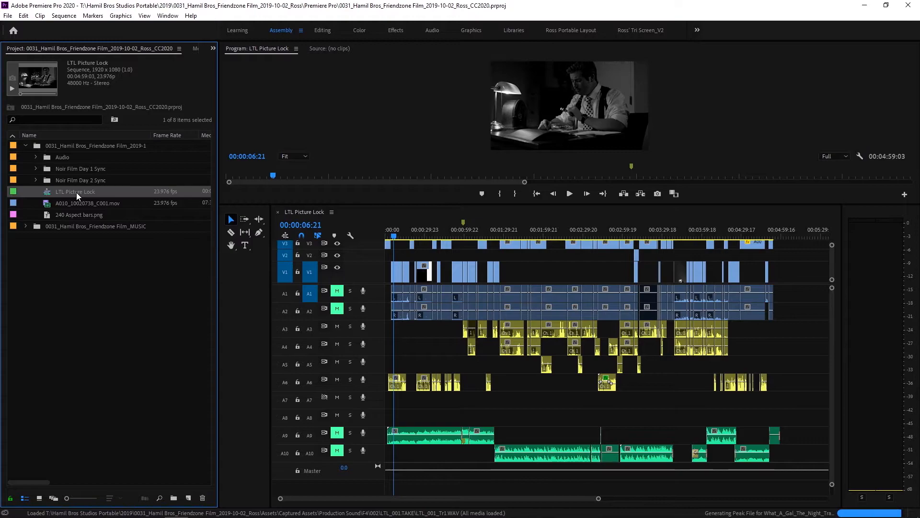
pyautogui.click(76, 192)
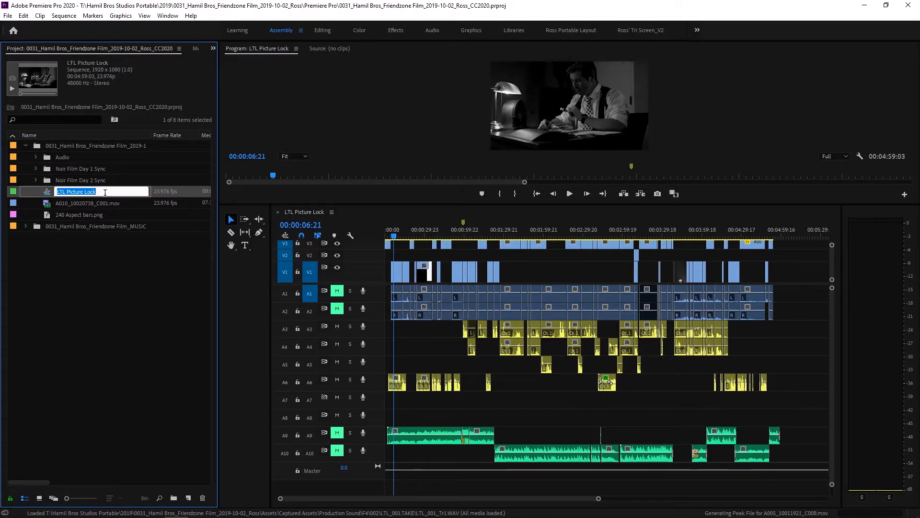
pyautogui.click(104, 190)
pyautogui.write('_S')
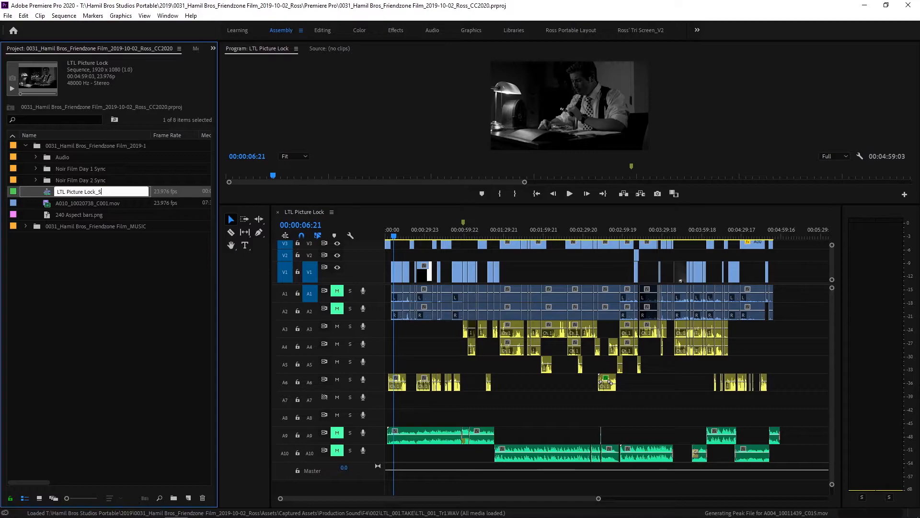
pyautogui.press('BackSpace')
pyautogui.write('DO NOT TOUCH')
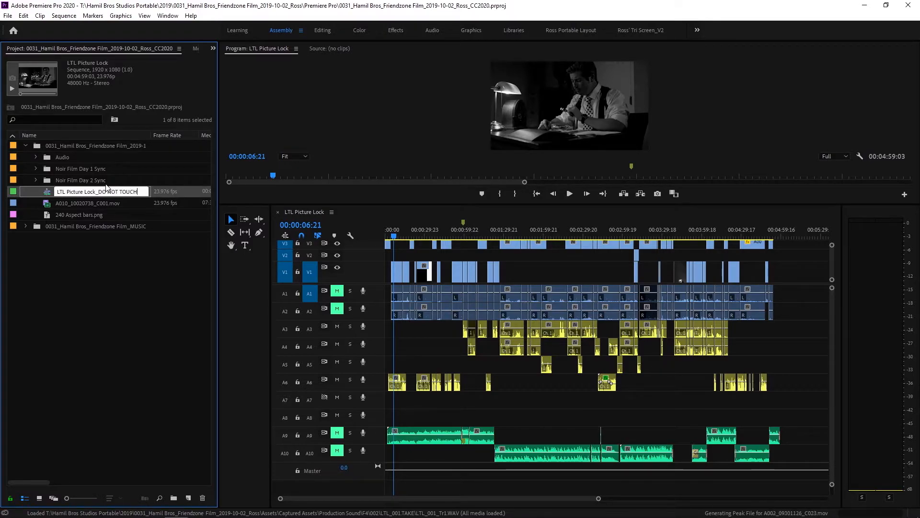
pyautogui.press('Return')
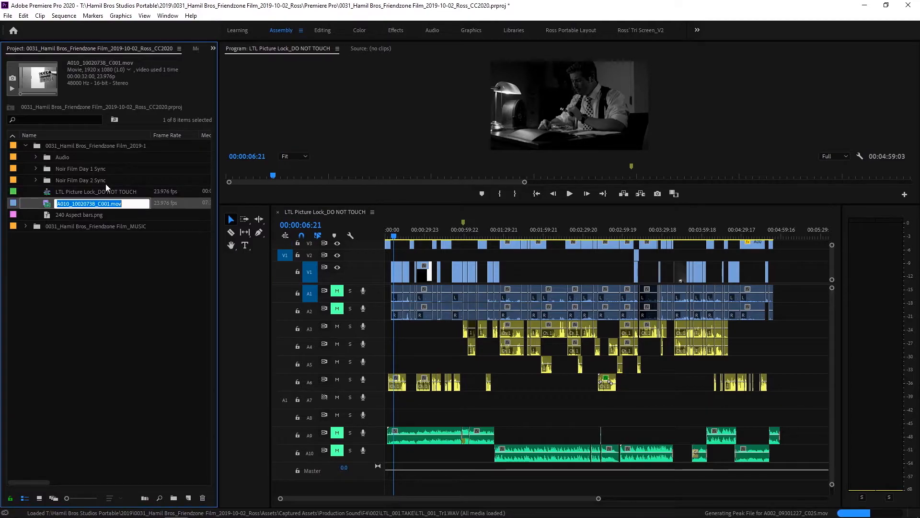
pyautogui.click(59, 267)
# Import only the LTL Picture Lock sequence from the copied Friendzone Film project, creating a folder and allowing duplicate media
pyautogui.rightClick(59, 271)
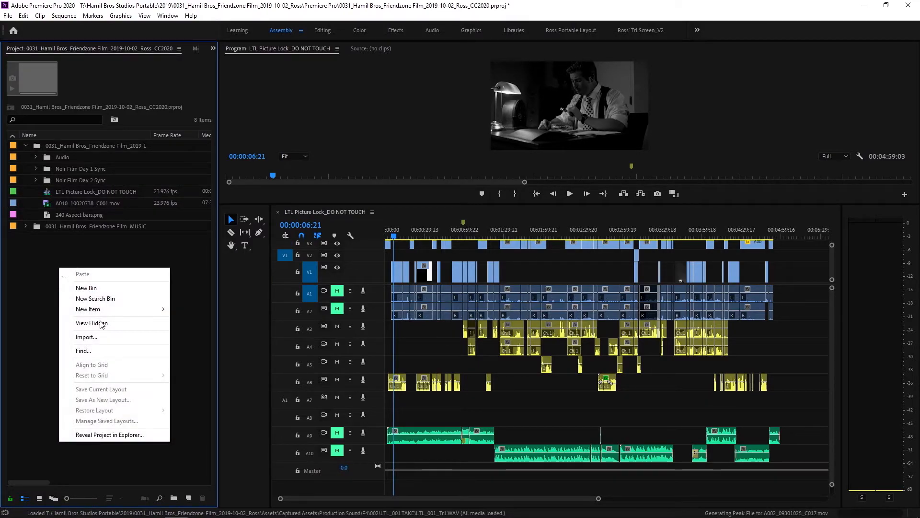
pyautogui.click(106, 342)
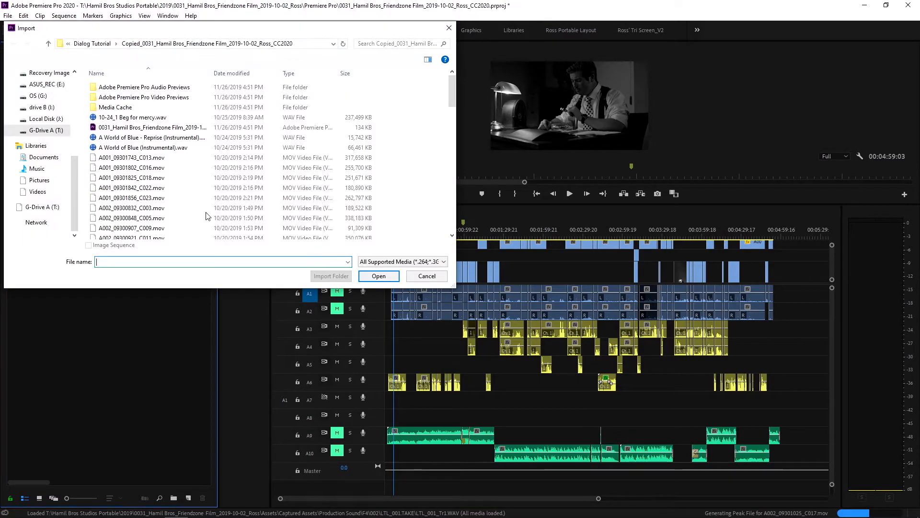
pyautogui.click(126, 127)
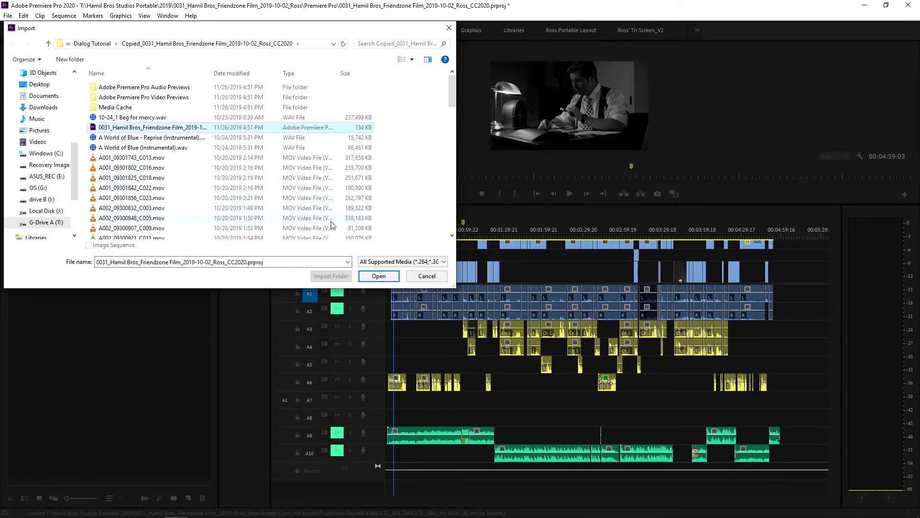
pyautogui.click(378, 276)
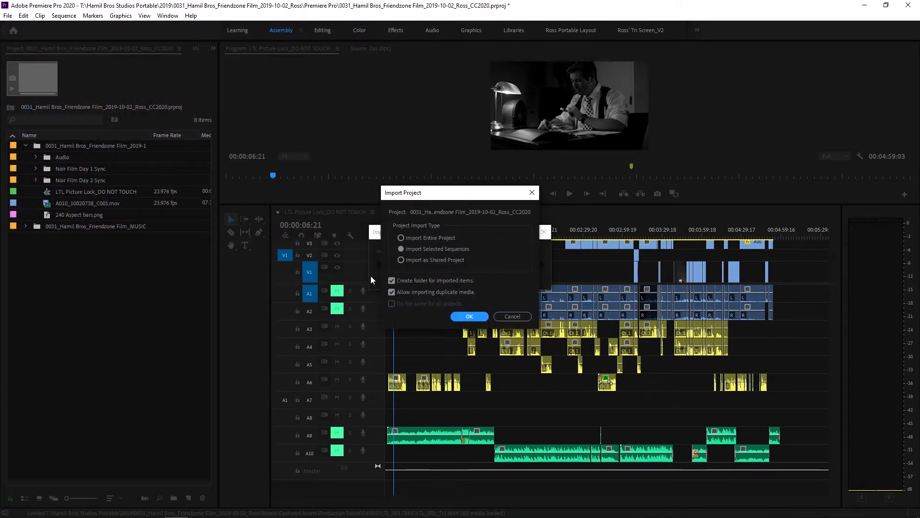
pyautogui.click(480, 315)
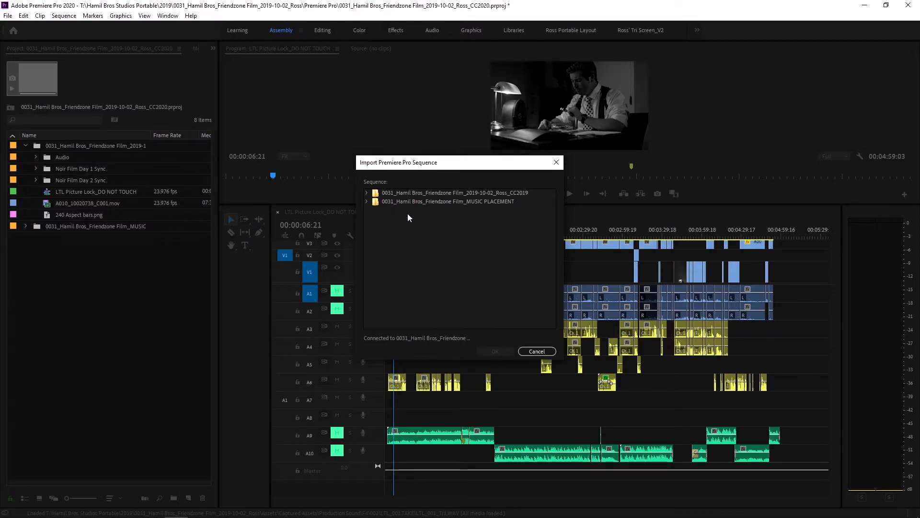
pyautogui.click(366, 193)
pyautogui.click(380, 228)
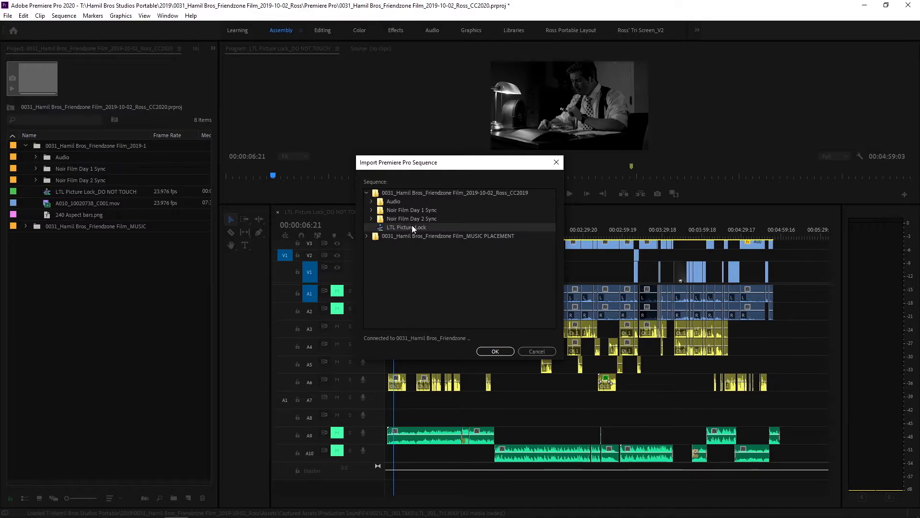
pyautogui.click(495, 350)
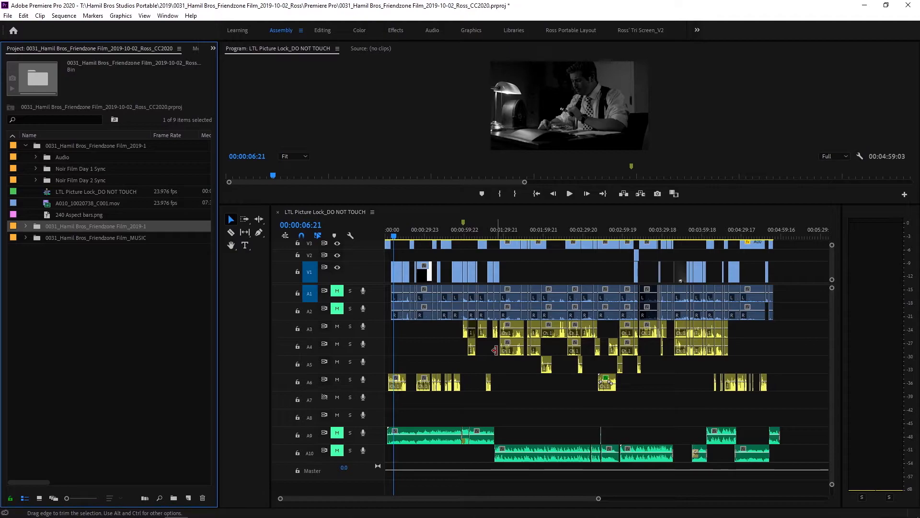
# Rename the newly imported bin "A Good Dame for a Sandwich_Audio Edit"
pyautogui.click(140, 226)
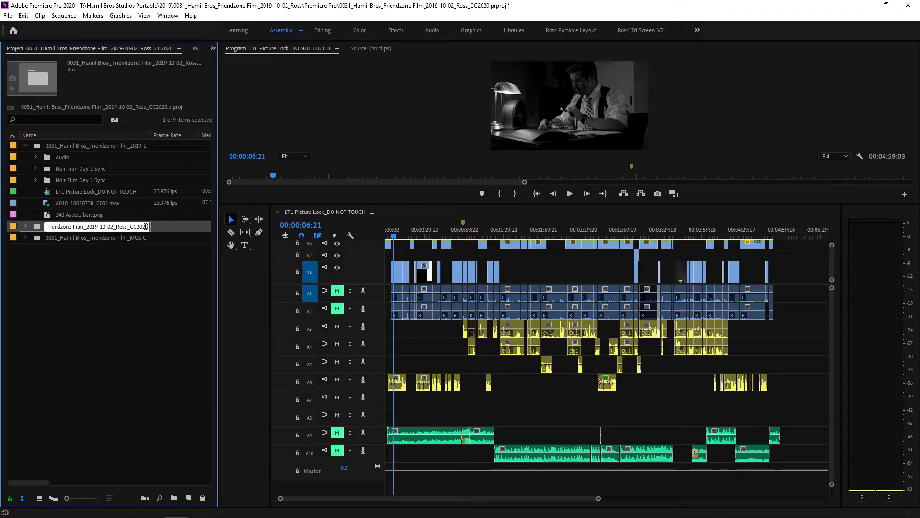
pyautogui.hotkey('ctrl', 'a')
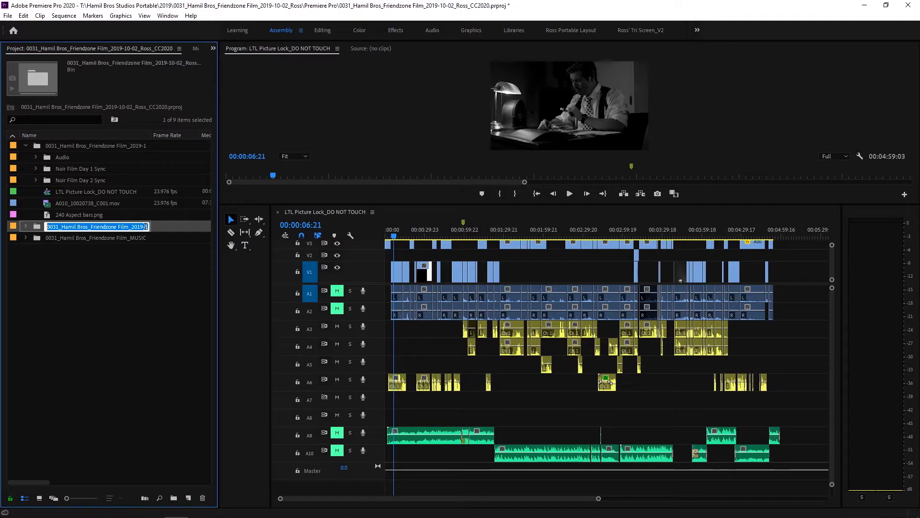
pyautogui.write('A')
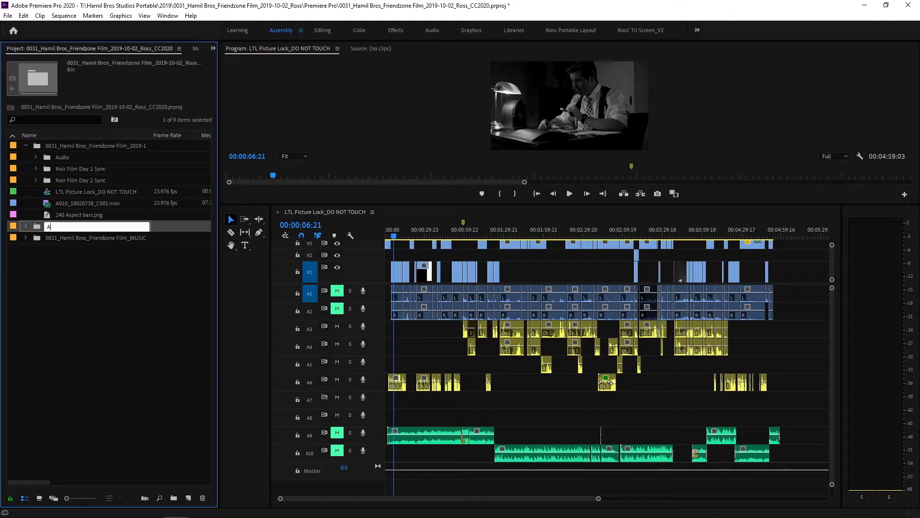
pyautogui.write(' Good Dame for a Sandwich_Audio')
pyautogui.write('Edit')
pyautogui.press('Tab')
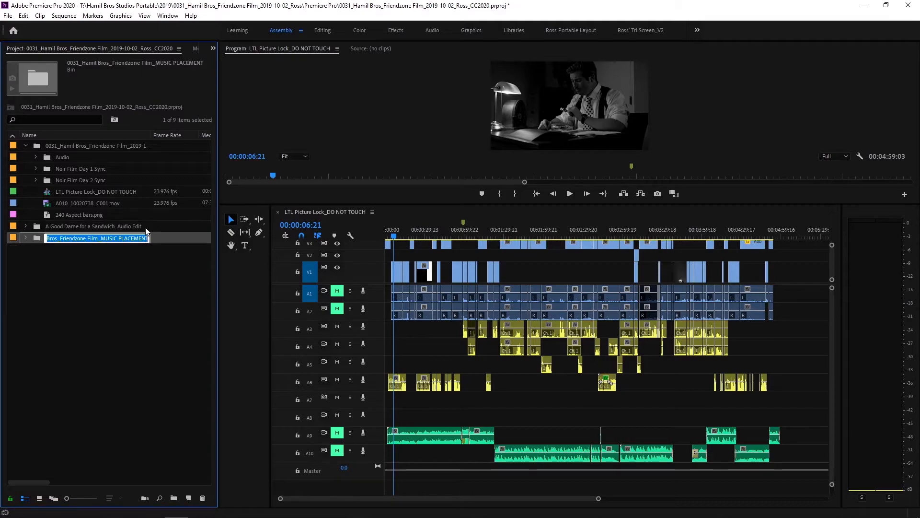
# Rename the LTL Picture Lock sequence inside the Audio Edit bin "A Good Dame for a Sandwich Audio Edit" and open it in the timeline
pyautogui.click(27, 226)
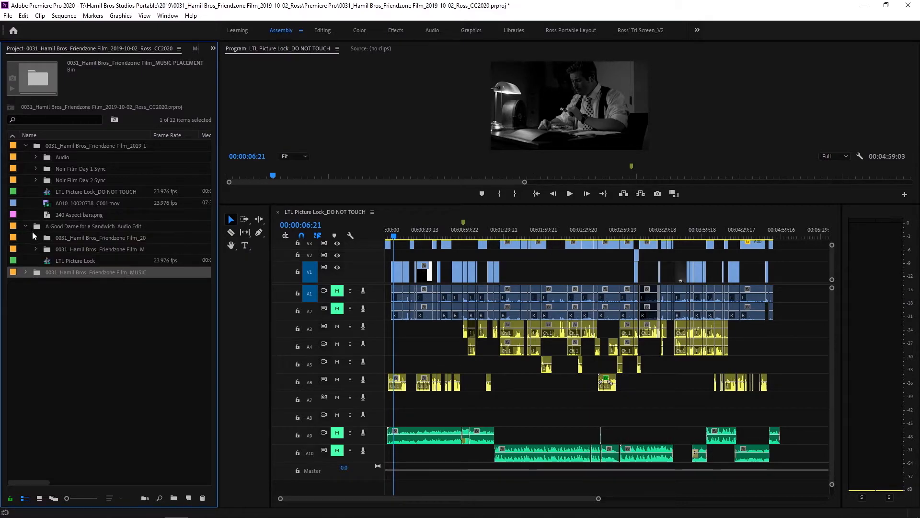
pyautogui.click(70, 263)
pyautogui.click(70, 262)
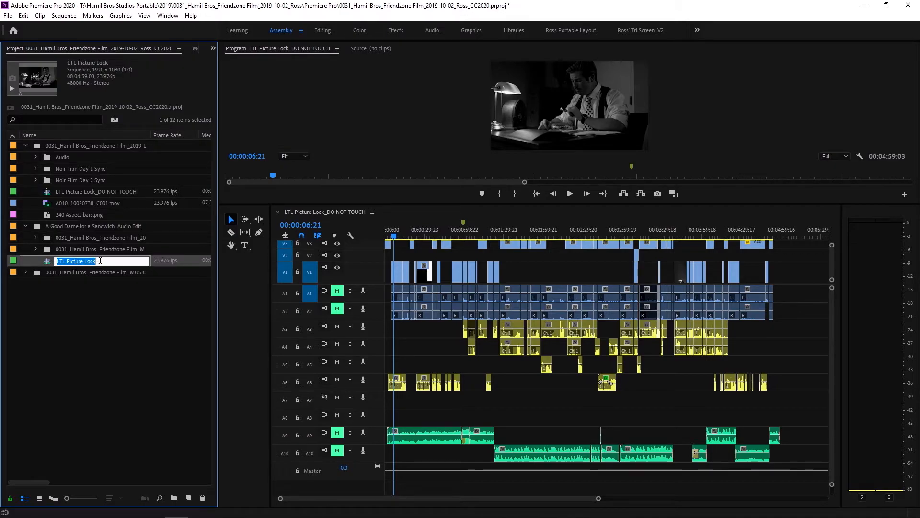
pyautogui.write('A')
pyautogui.write('Dame for a S')
pyautogui.write('andwich')
pyautogui.write(' Audio Edit')
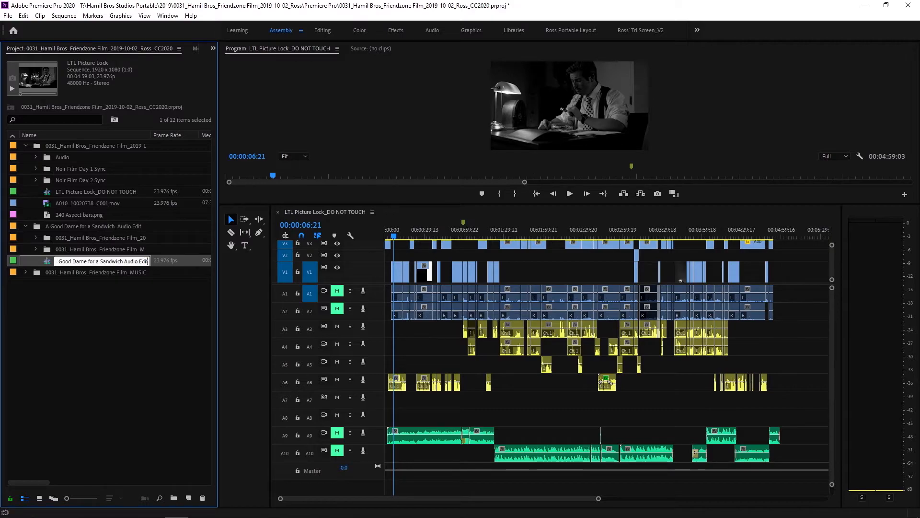
pyautogui.press('Tab')
pyautogui.click(48, 262)
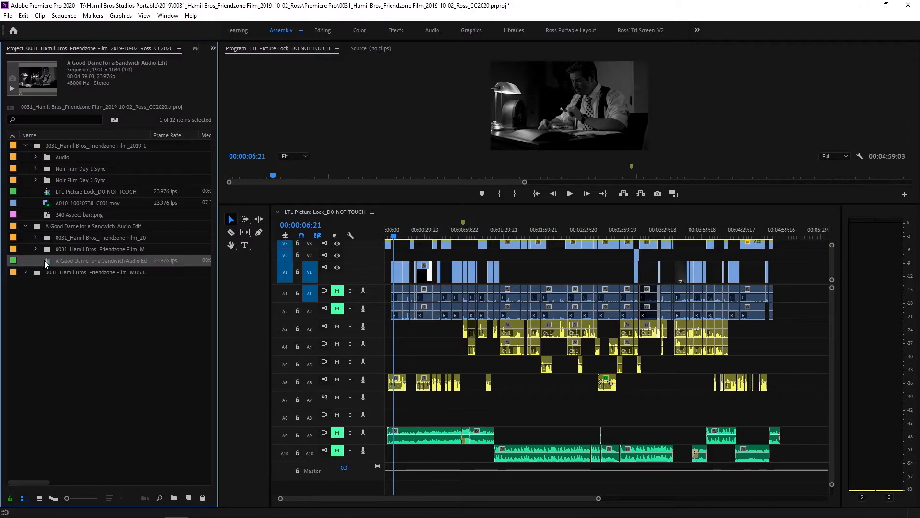
pyautogui.doubleClick(48, 262)
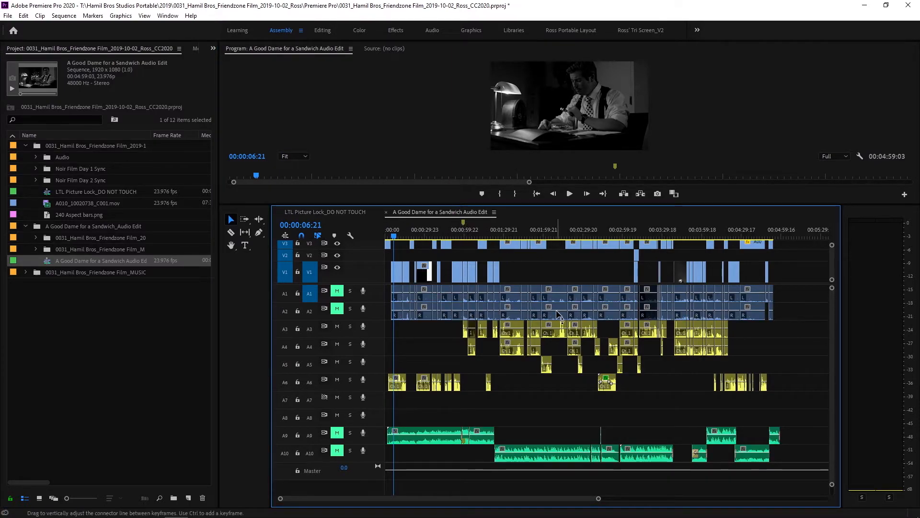
# Reveal the source file of the first A6 clip in File Explorer and look through the copied media folder, then close it
pyautogui.rightClick(401, 378)
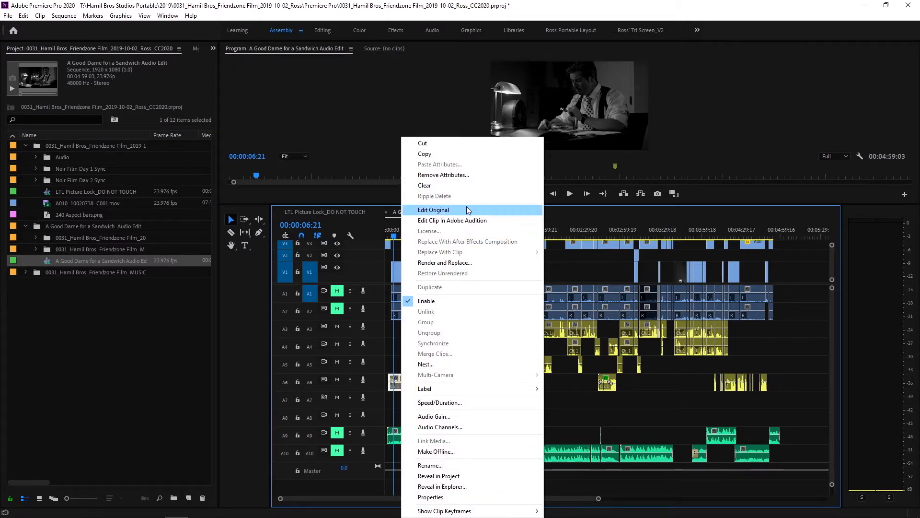
pyautogui.click(464, 486)
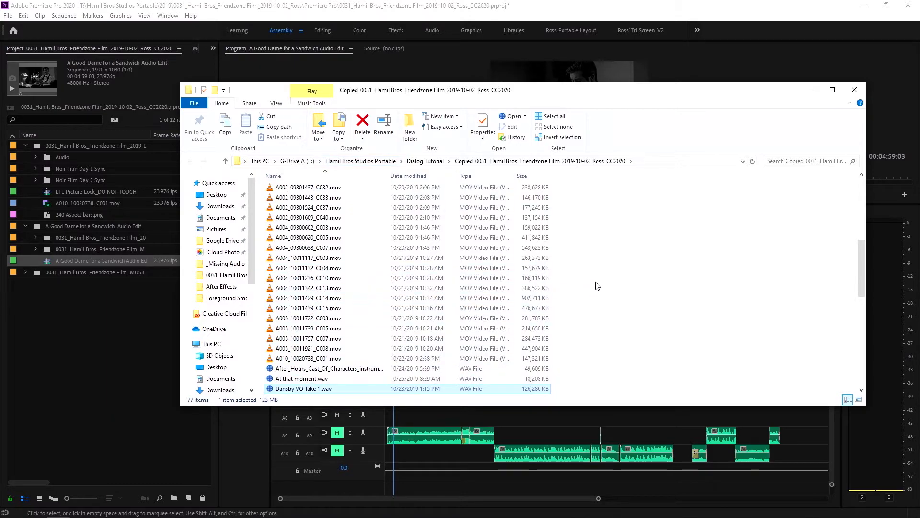
pyautogui.moveTo(858, 245); pyautogui.dragTo(863, 344)
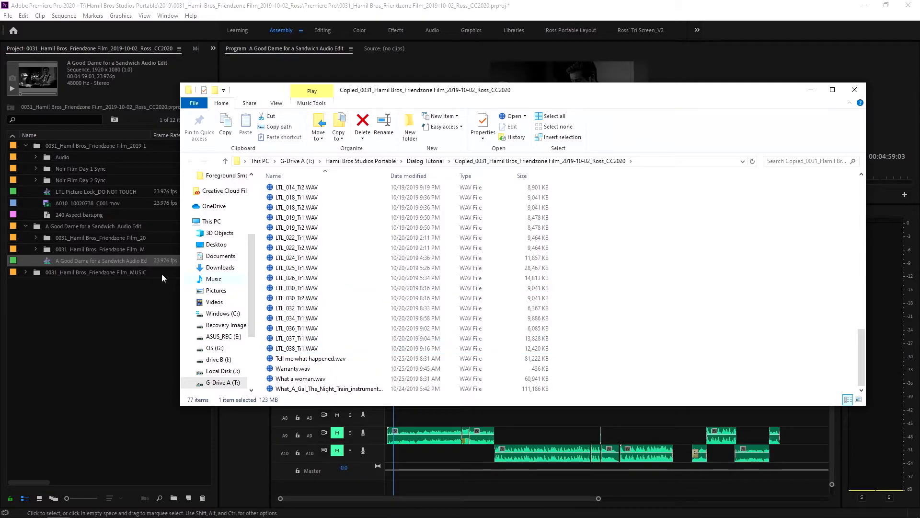
pyautogui.click(855, 89)
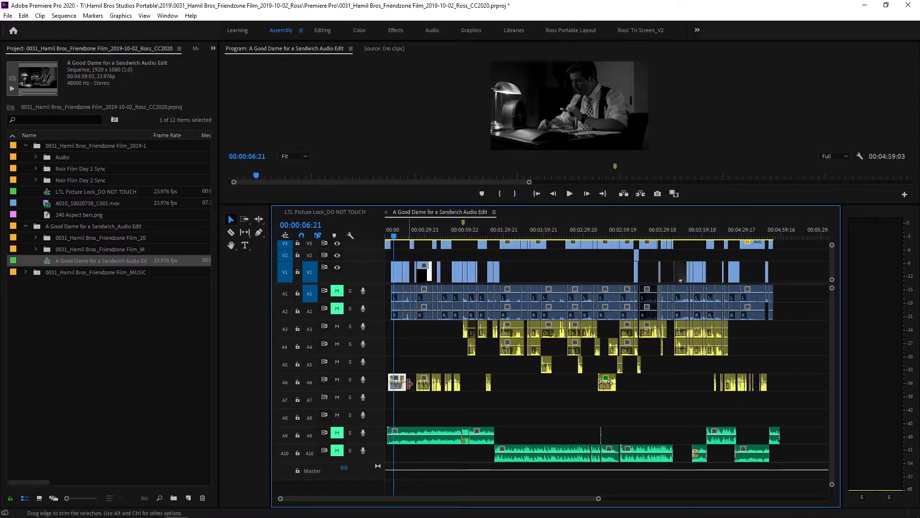
# Open the original file of the first A6 voice-over clip in iZotope RX 7 for editing
pyautogui.press('=')
pyautogui.press('=')
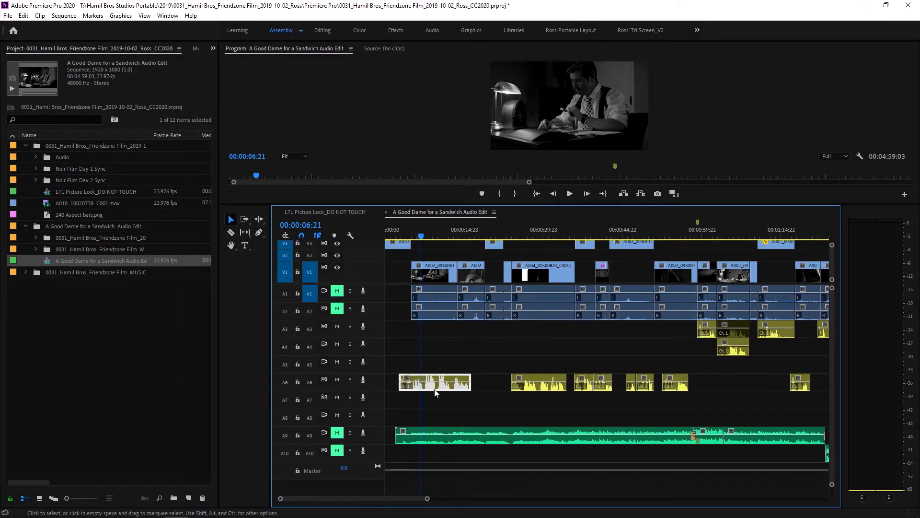
pyautogui.rightClick(452, 389)
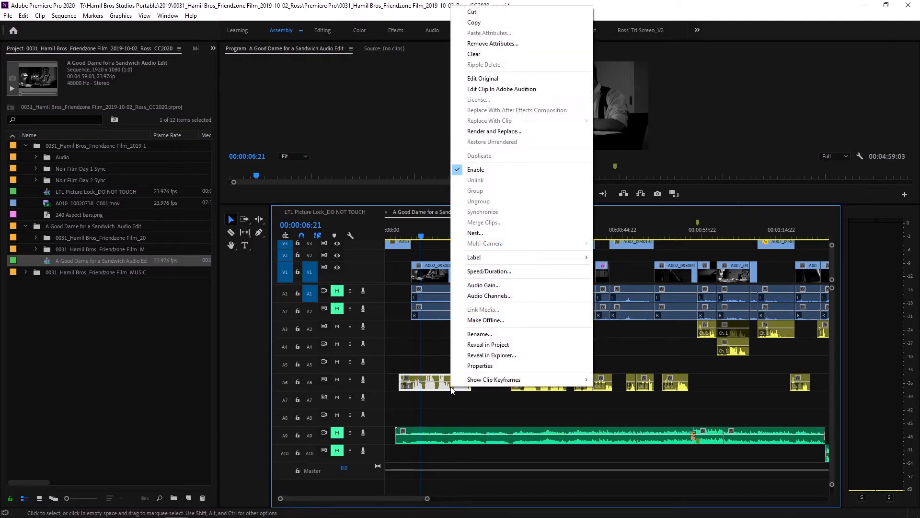
pyautogui.click(492, 80)
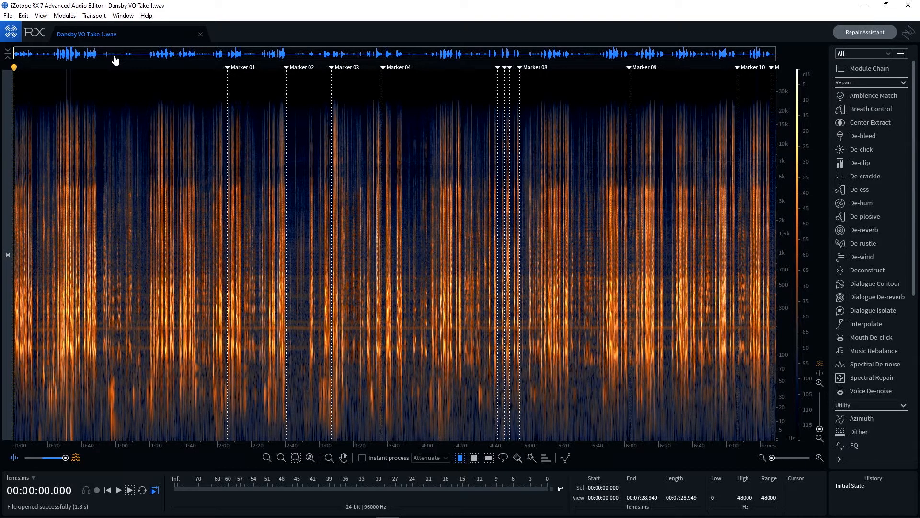
# Select about 2.3 seconds of room tone near 0:11 in the voice-over and learn its noise profile in Voice De-noise
pyautogui.scroll(3, 114, 56)
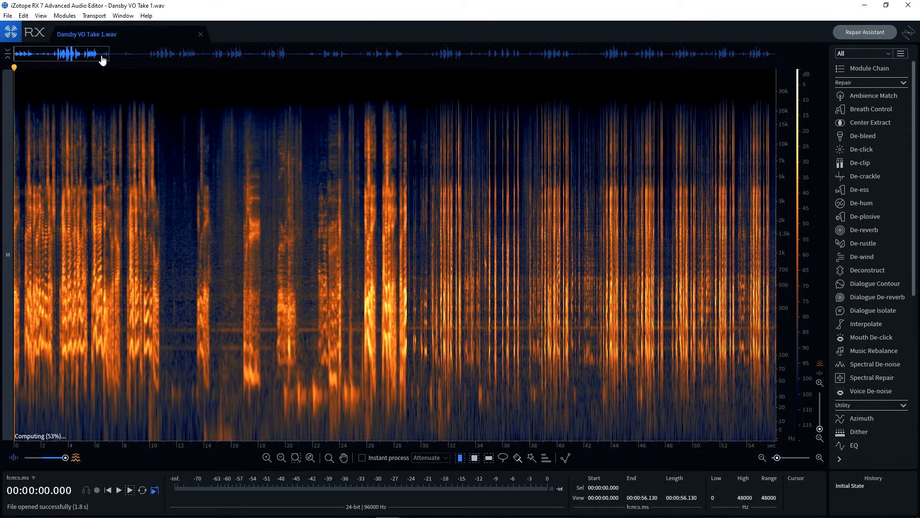
pyautogui.moveTo(96, 57); pyautogui.dragTo(105, 59)
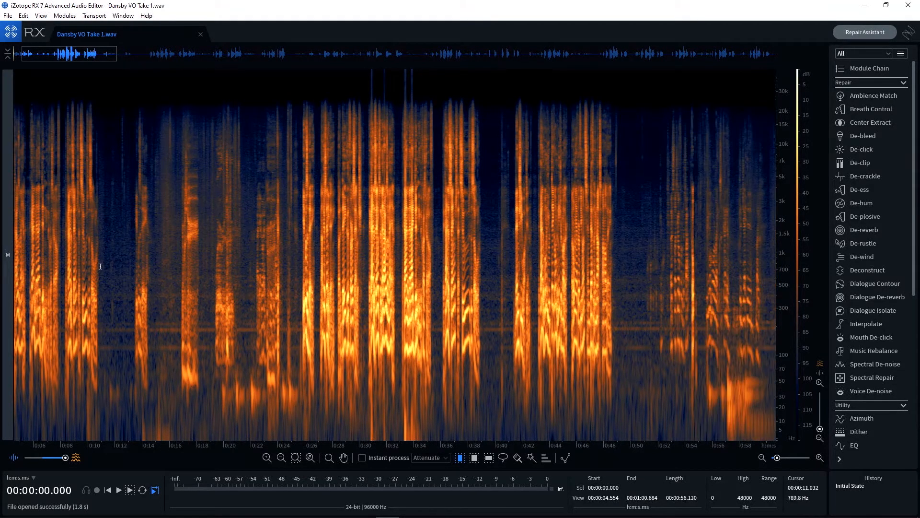
pyautogui.moveTo(102, 281); pyautogui.dragTo(134, 281)
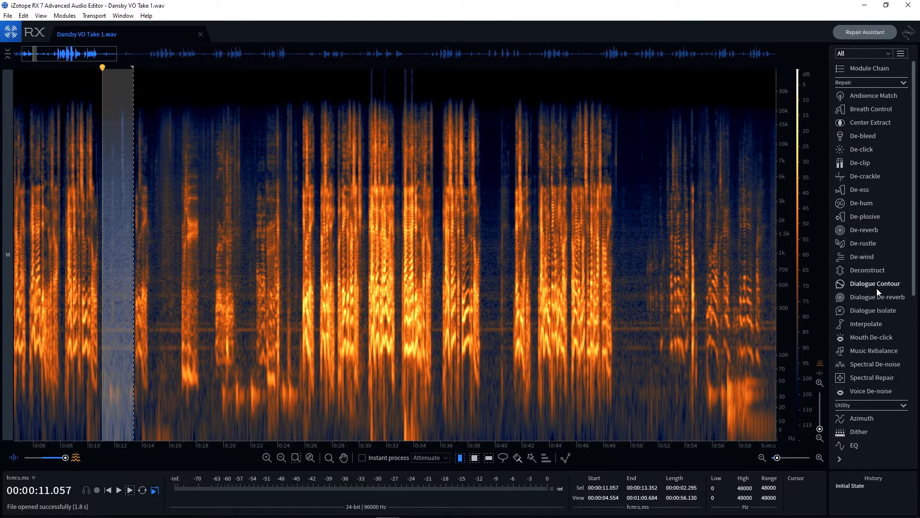
pyautogui.click(866, 393)
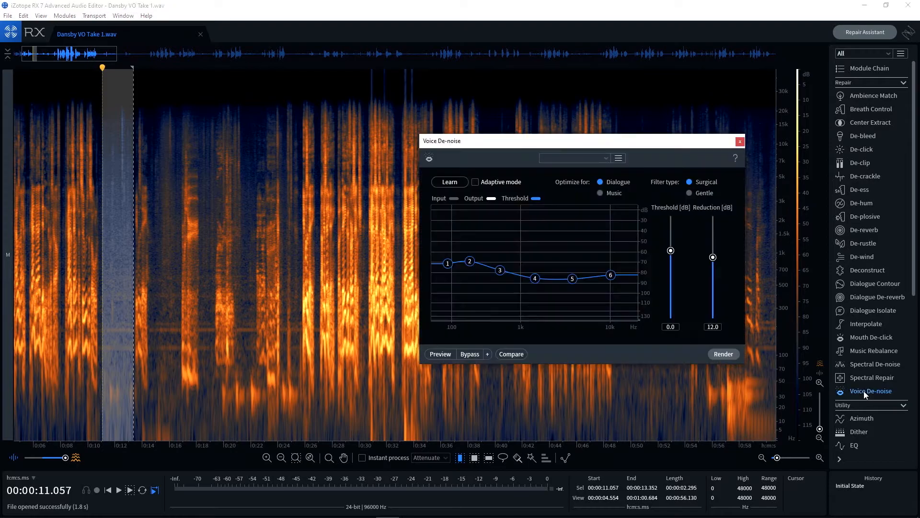
pyautogui.click(454, 182)
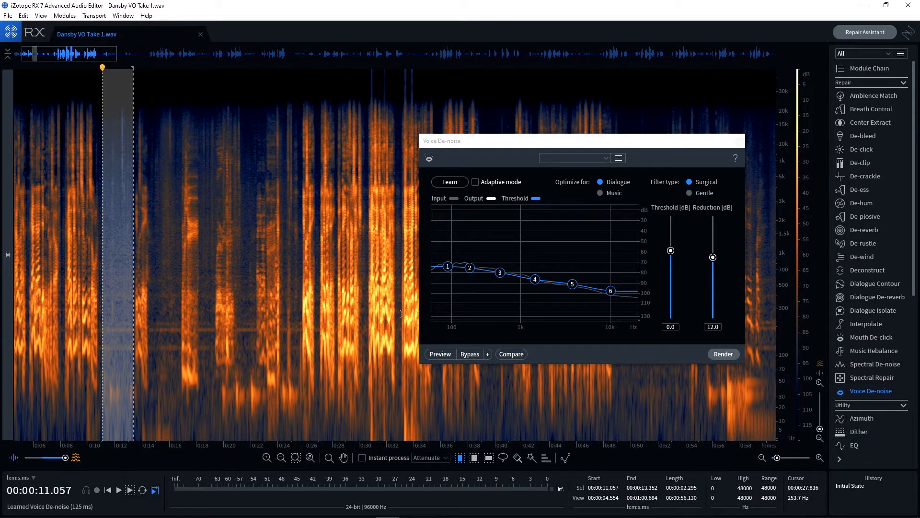
# Clear the selection, render Voice De-noise across the whole voice-over file, close the module and save the file
pyautogui.click(236, 282)
pyautogui.click(724, 355)
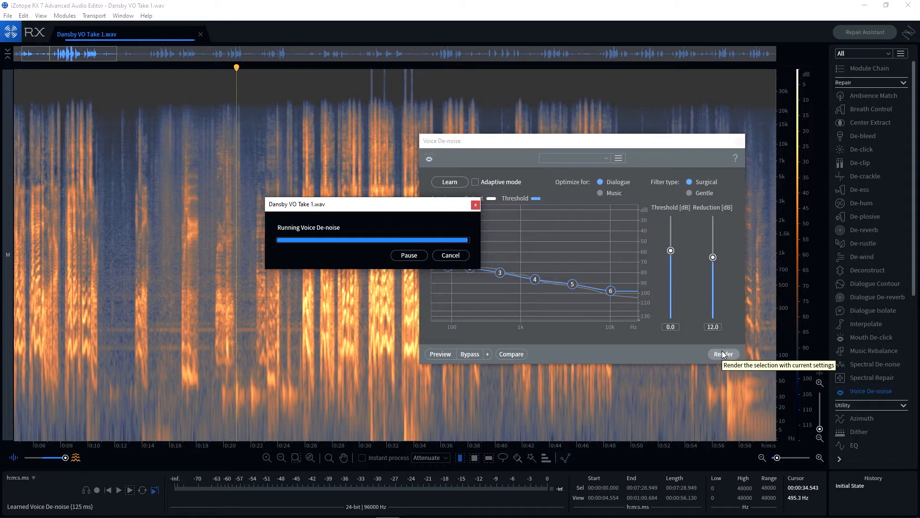
pyautogui.click(273, 319)
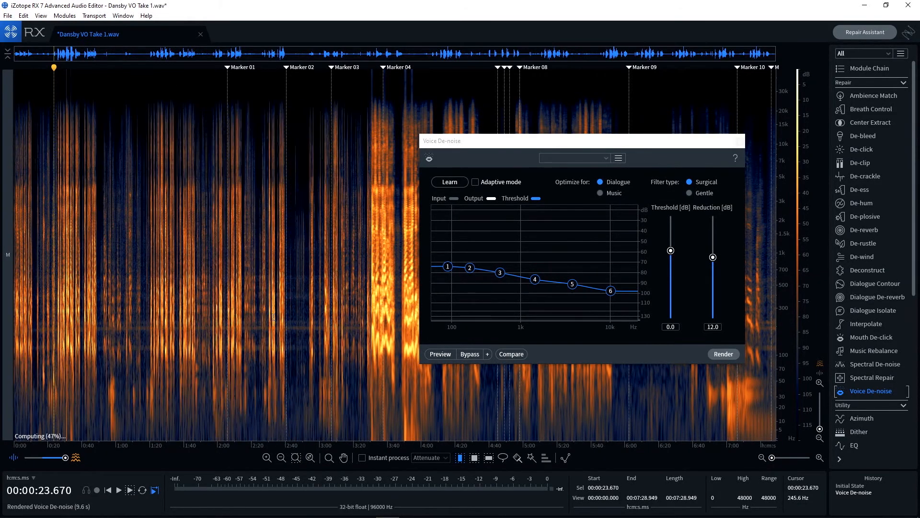
pyautogui.click(740, 142)
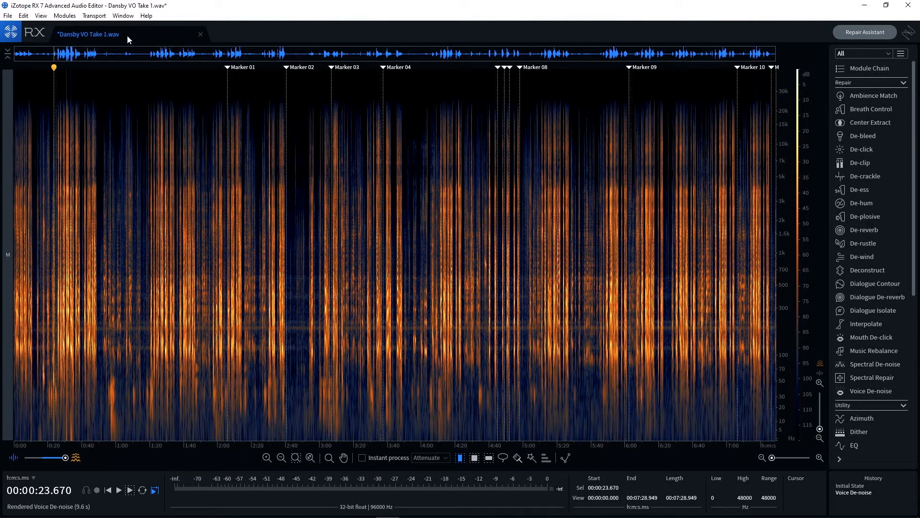
pyautogui.hotkey('ctrl', 's')
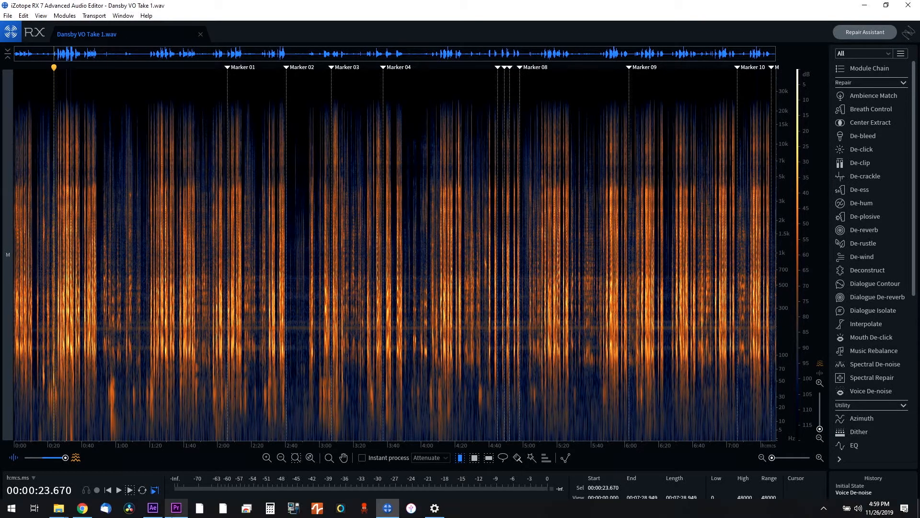
# Switch to Premiere Pro, label the repaired first A6 clip Green and increase the height of track A6
pyautogui.click(176, 509)
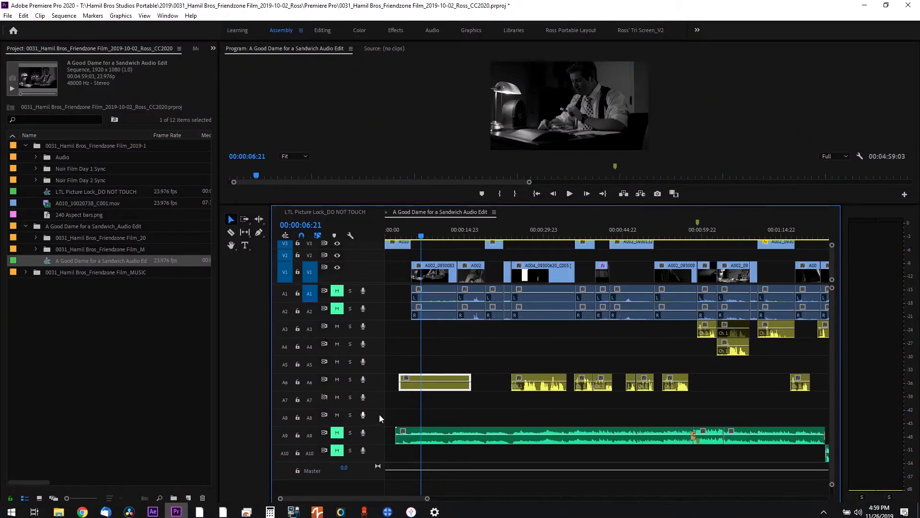
pyautogui.rightClick(453, 383)
pyautogui.moveTo(564, 256)
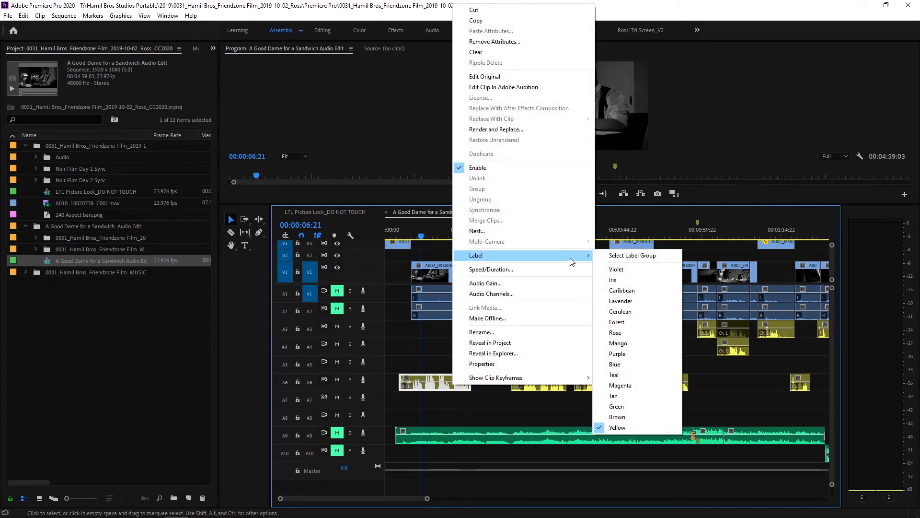
pyautogui.click(623, 406)
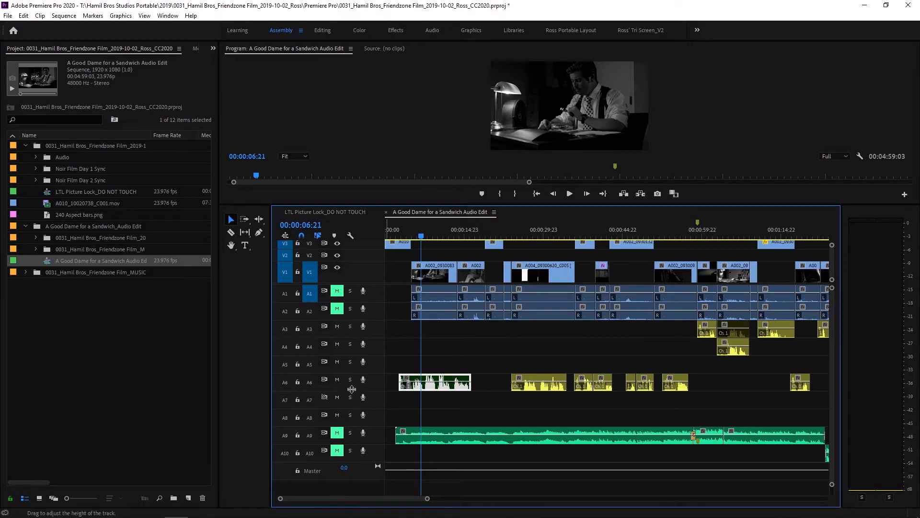
pyautogui.moveTo(354, 391); pyautogui.dragTo(354, 408)
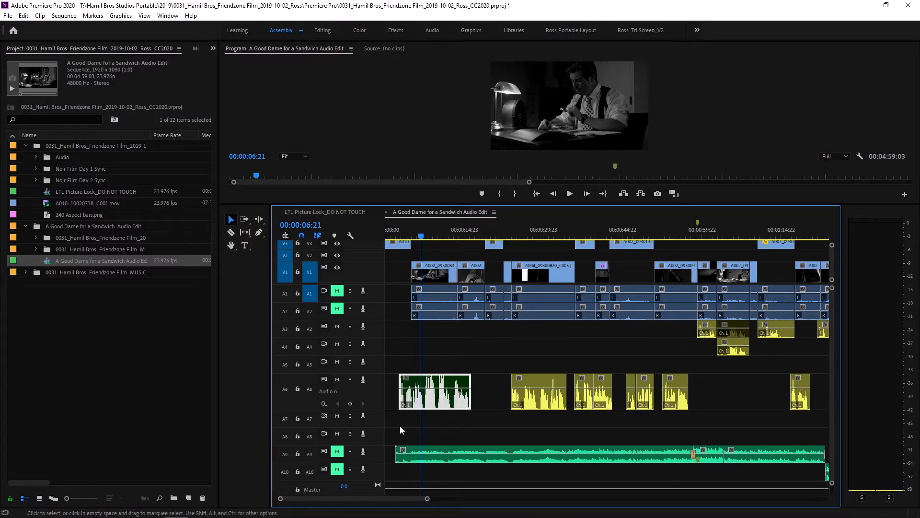
# Open the original of the first yellow A6 clip near the sequence's end in iZotope RX 7 and close the previous voice-over file
pyautogui.moveTo(377, 498); pyautogui.dragTo(484, 503)
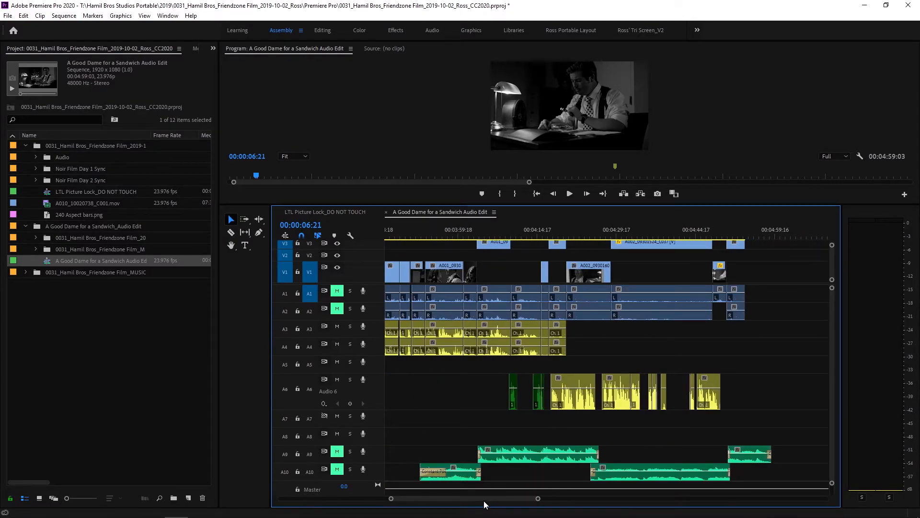
pyautogui.rightClick(573, 398)
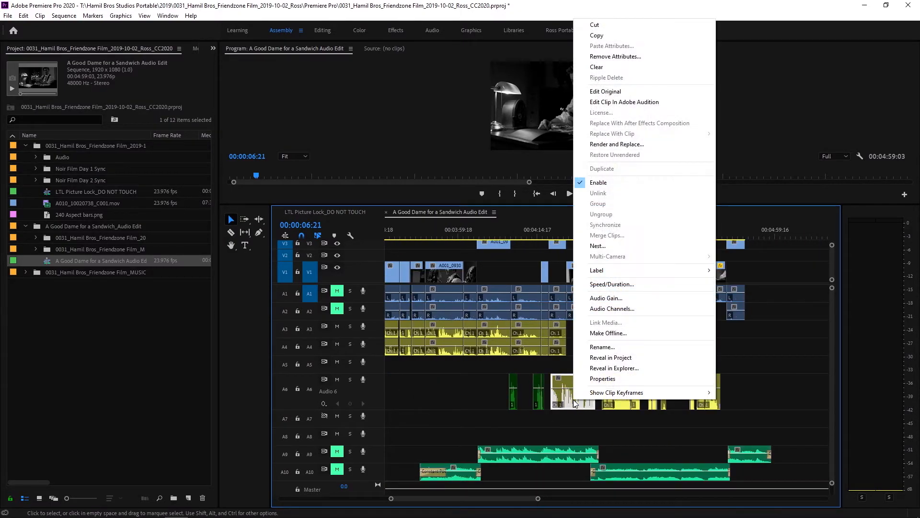
pyautogui.click(629, 91)
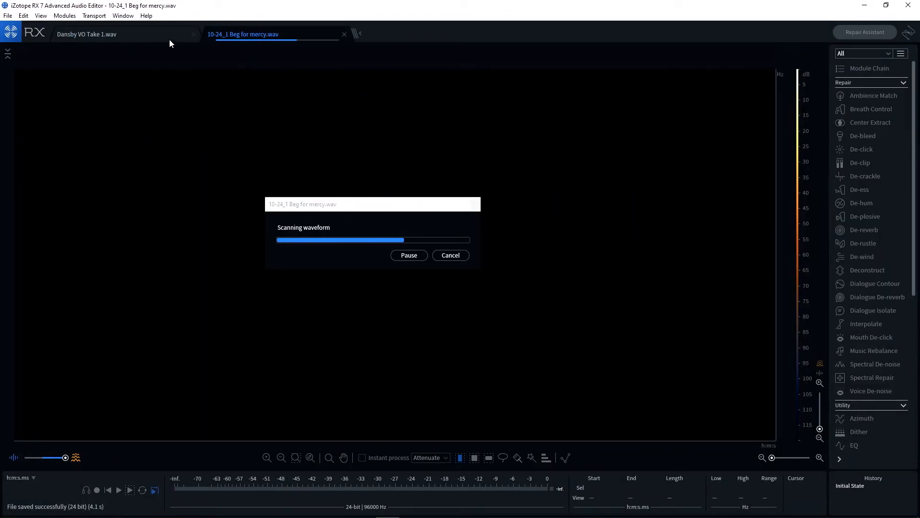
pyautogui.click(195, 34)
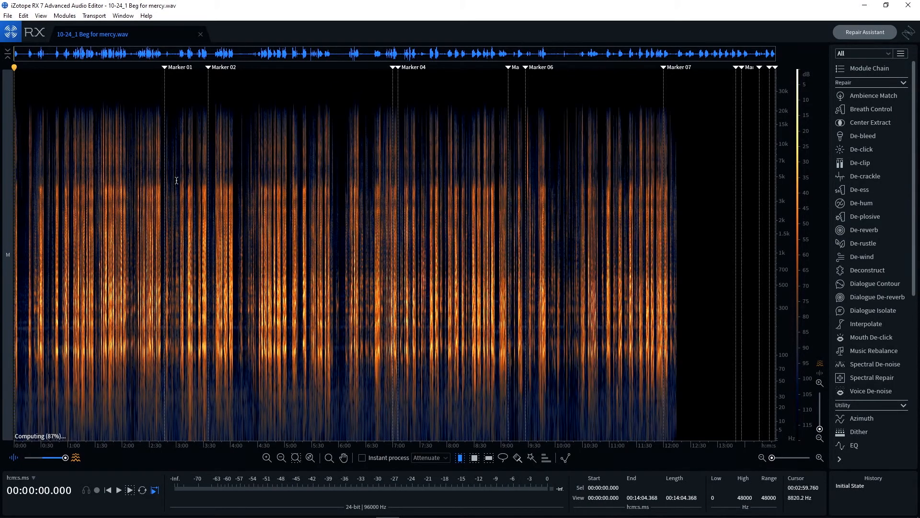
# Select about 3.9 seconds of room tone between 0:49.5 and 0:53.4 in the voice-over recording
pyautogui.click(22, 318)
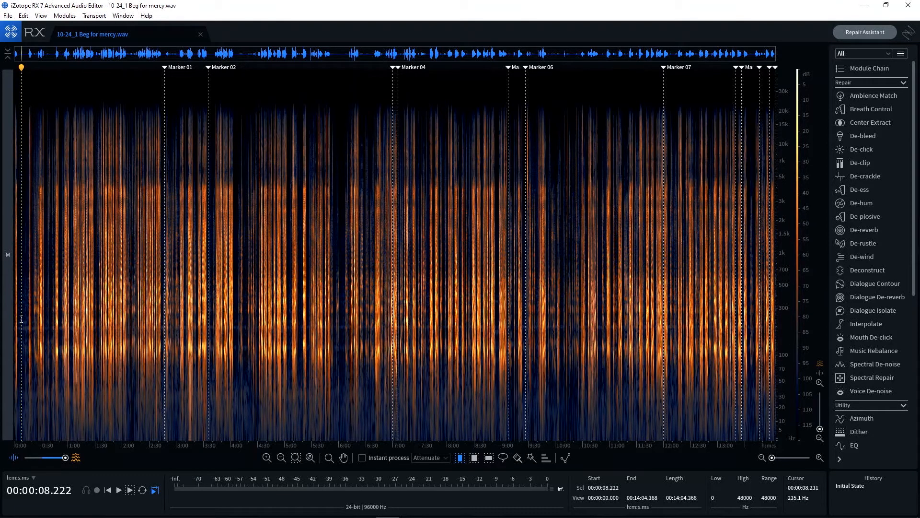
pyautogui.hotkey('ctrl', '=')
pyautogui.hotkey('ctrl', '=')
pyautogui.hotkey('ctrl', '=')
pyautogui.hotkey('ctrl', '=')
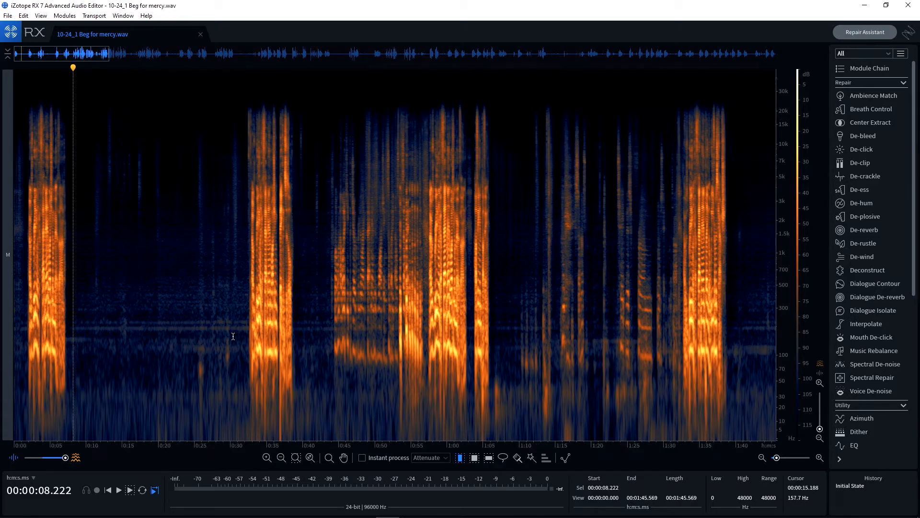
pyautogui.hotkey('ctrl', '-')
pyautogui.hotkey('ctrl', '-')
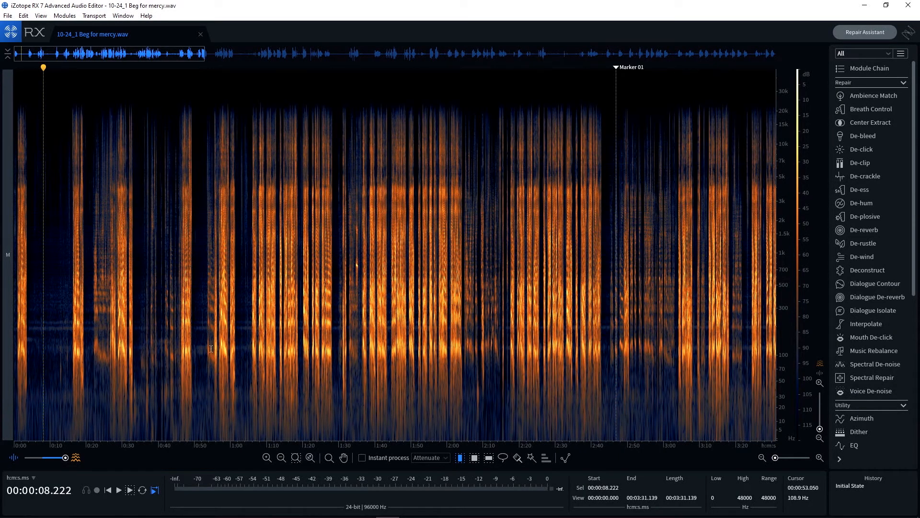
pyautogui.click(238, 326)
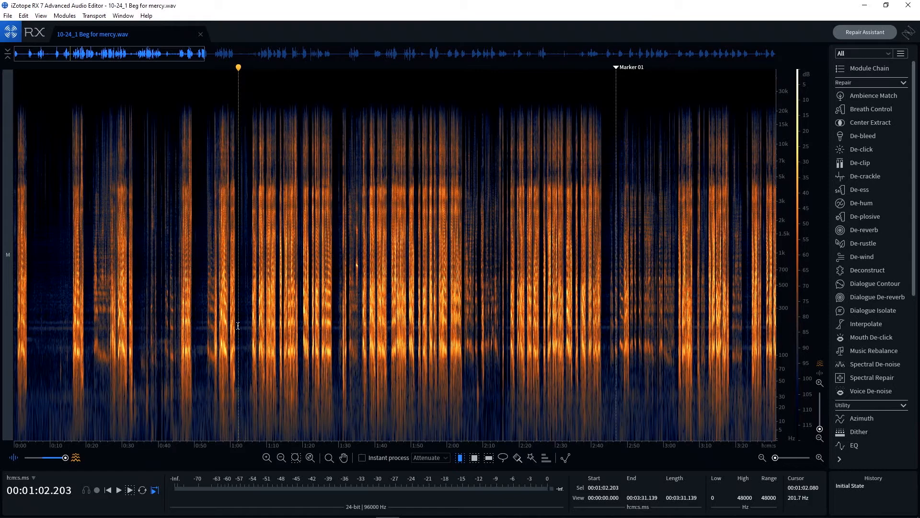
pyautogui.hotkey('ctrl', '=')
pyautogui.hotkey('ctrl', '=')
pyautogui.hotkey('ctrl', '=')
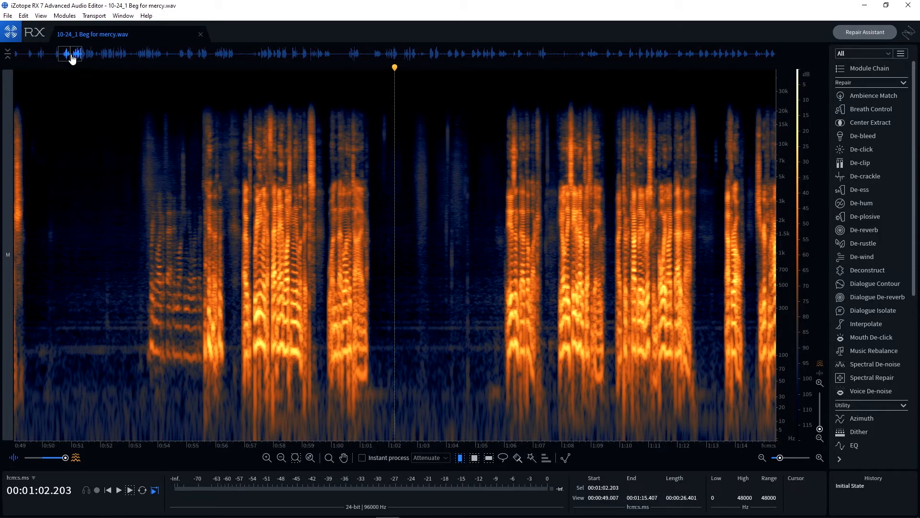
pyautogui.moveTo(72, 57); pyautogui.dragTo(67, 58)
pyautogui.moveTo(181, 317); pyautogui.dragTo(69, 317)
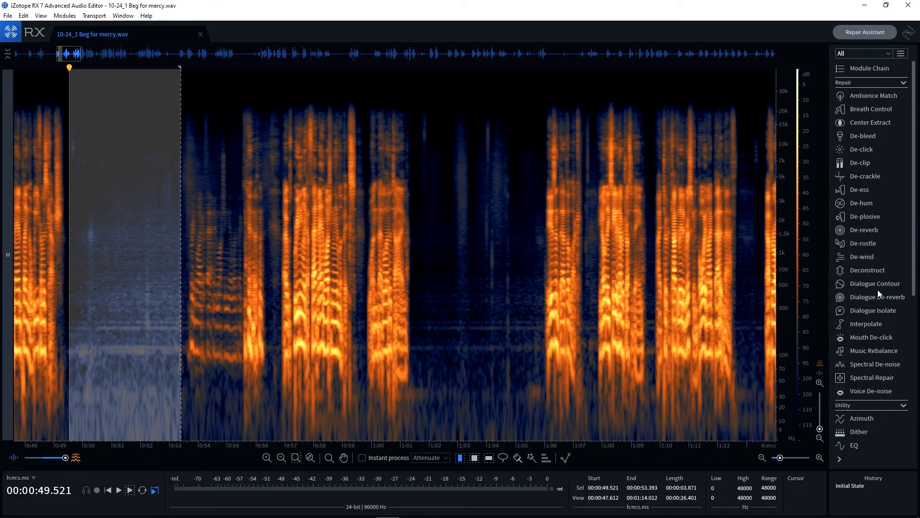
# Learn the selected room tone's noise profile in Voice De-noise, clear the selection and render the repair across the whole file
pyautogui.click(877, 390)
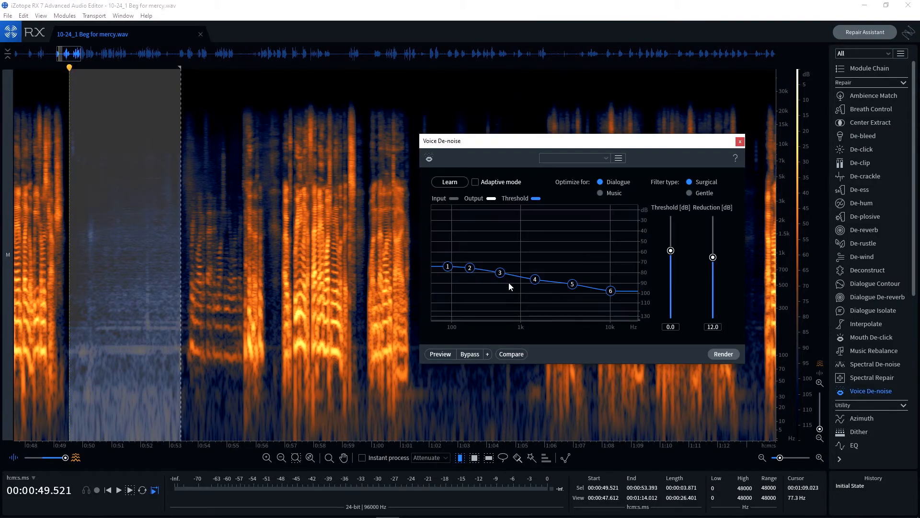
pyautogui.click(450, 182)
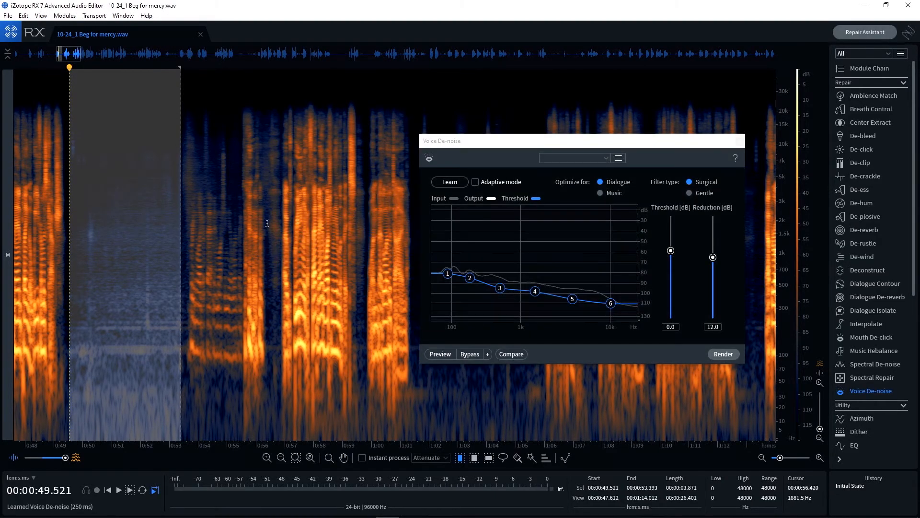
pyautogui.click(267, 223)
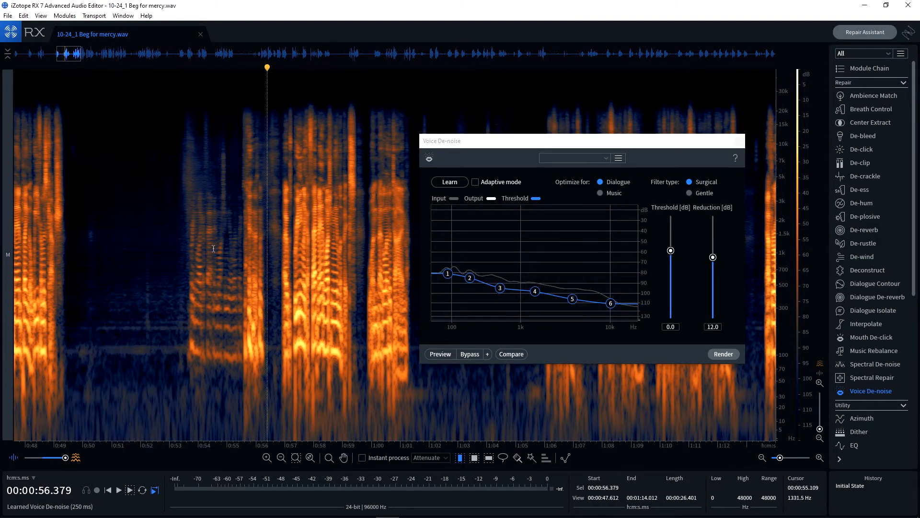
pyautogui.click(725, 353)
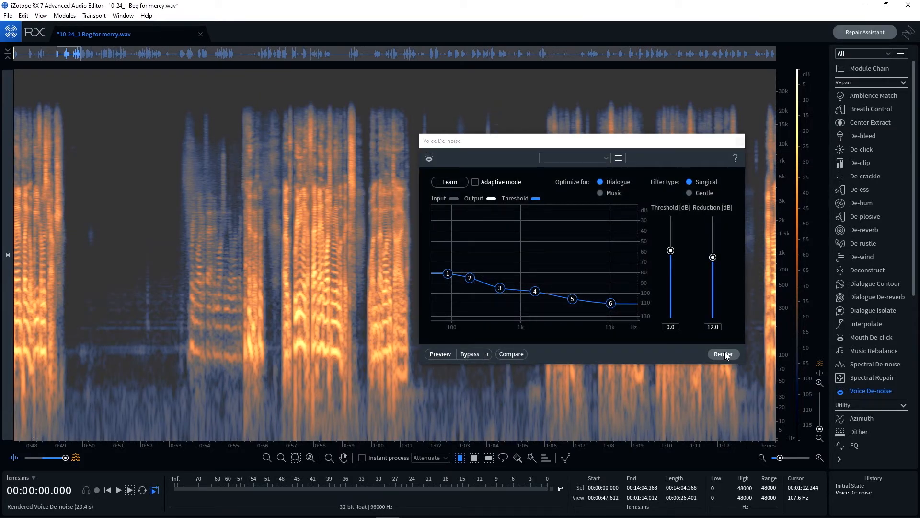
# Clear the selection, save 10-24_1 Beg for mercy.wav and close the file
pyautogui.click(99, 143)
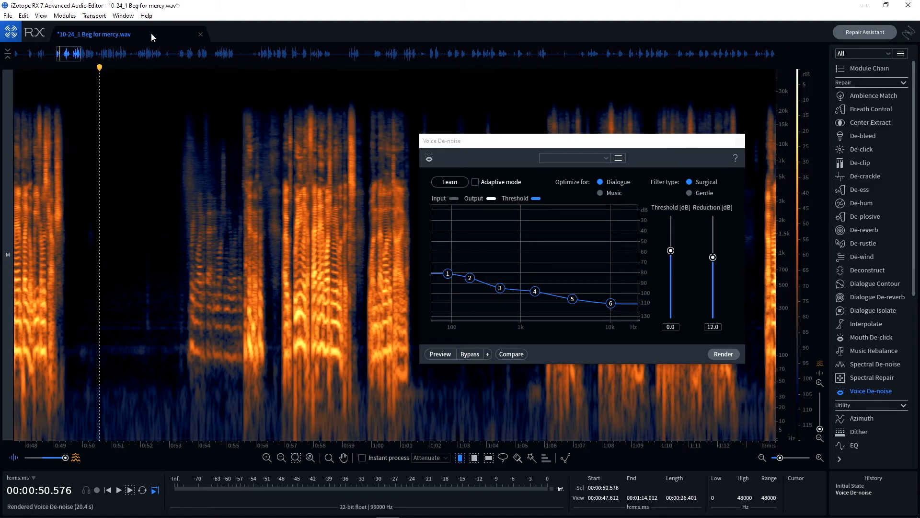
pyautogui.hotkey('ctrl', 's')
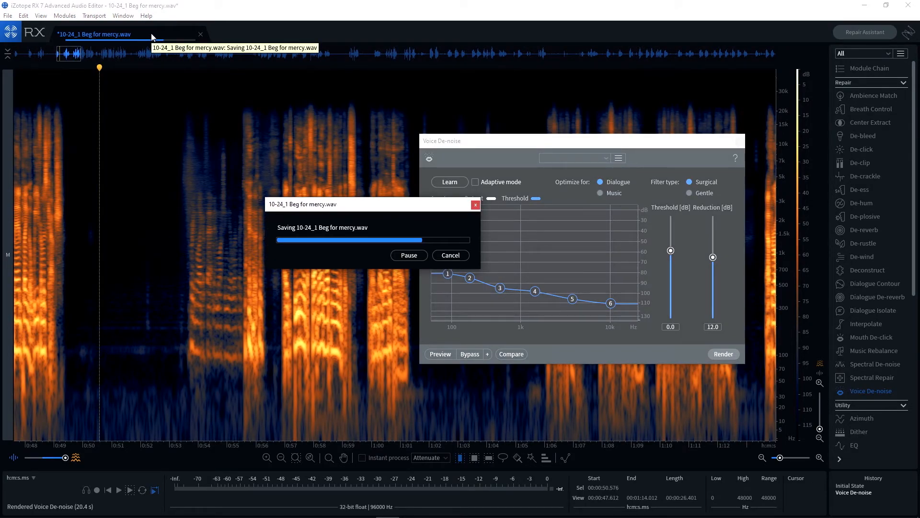
pyautogui.click(200, 35)
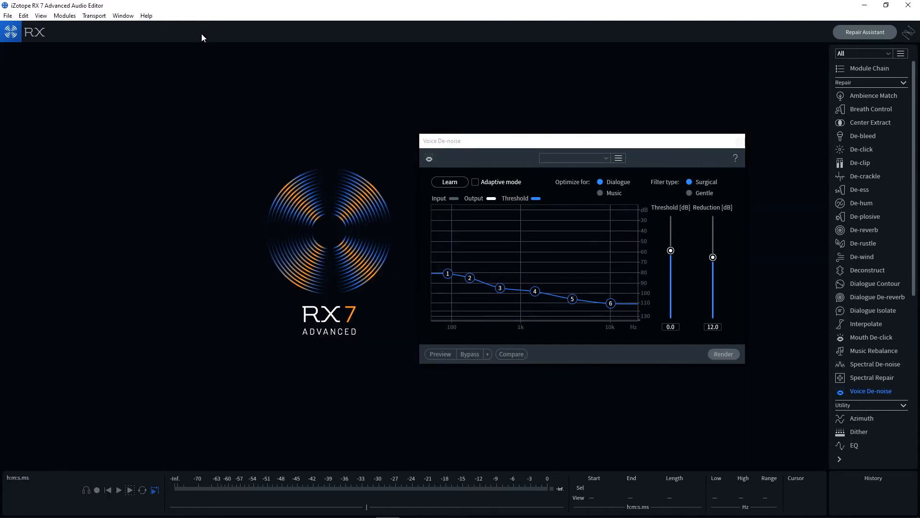
# Switch to Premiere Pro, label the repaired A6 clip and the remaining yellow A6 clips near the sequence's end Green, and play the repaired clip
pyautogui.hotkey('alt', 'Tab')
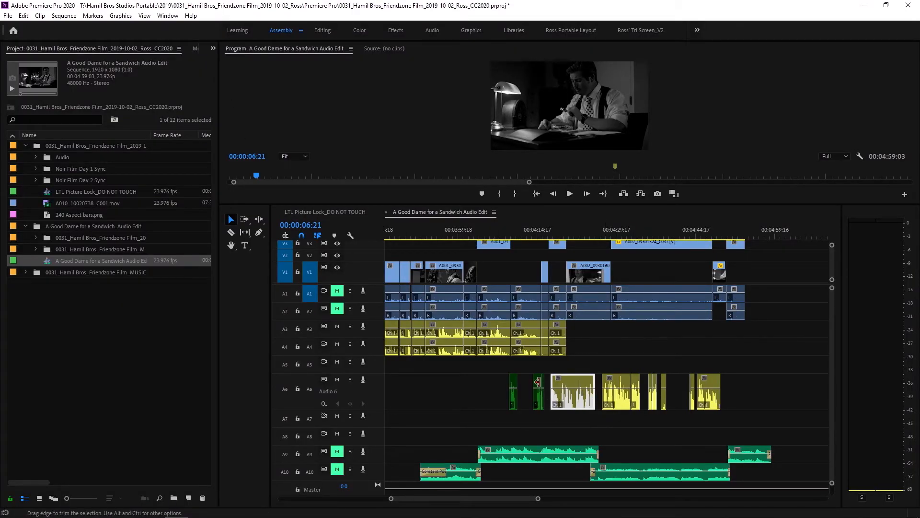
pyautogui.click(576, 236)
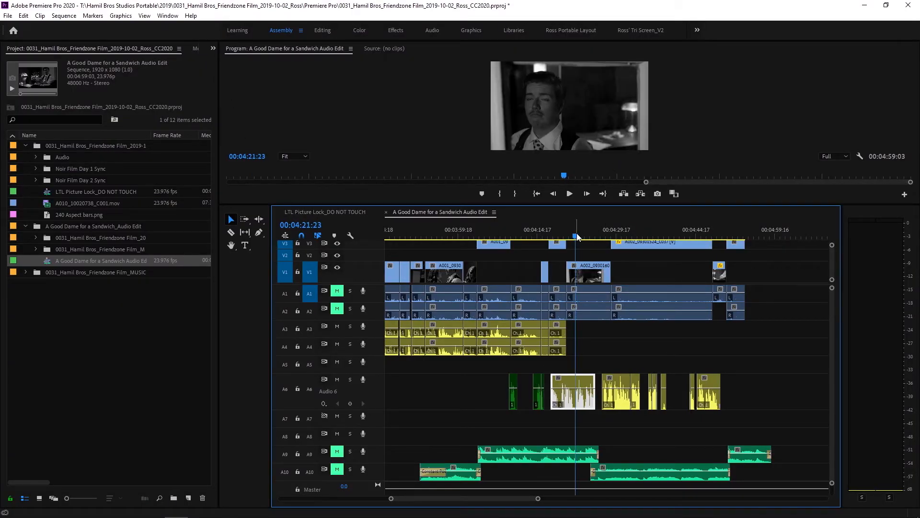
pyautogui.rightClick(568, 394)
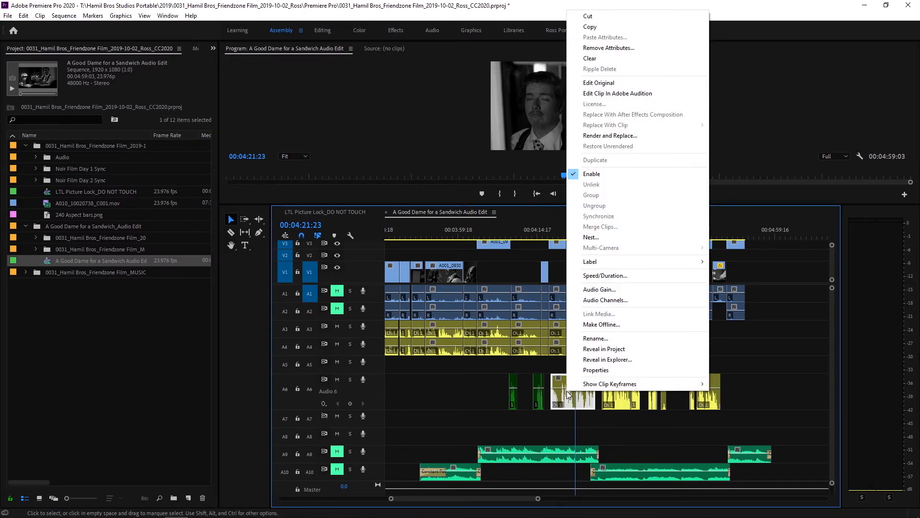
pyautogui.moveTo(627, 267)
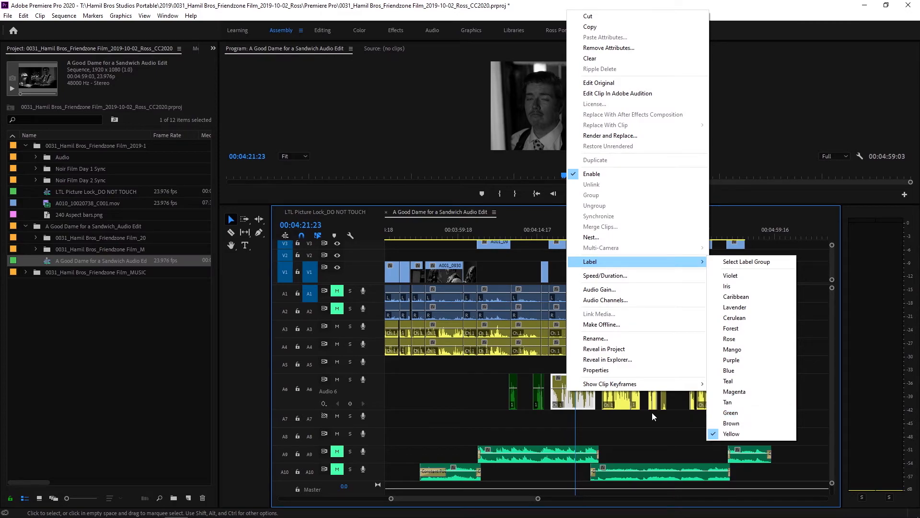
pyautogui.click(741, 413)
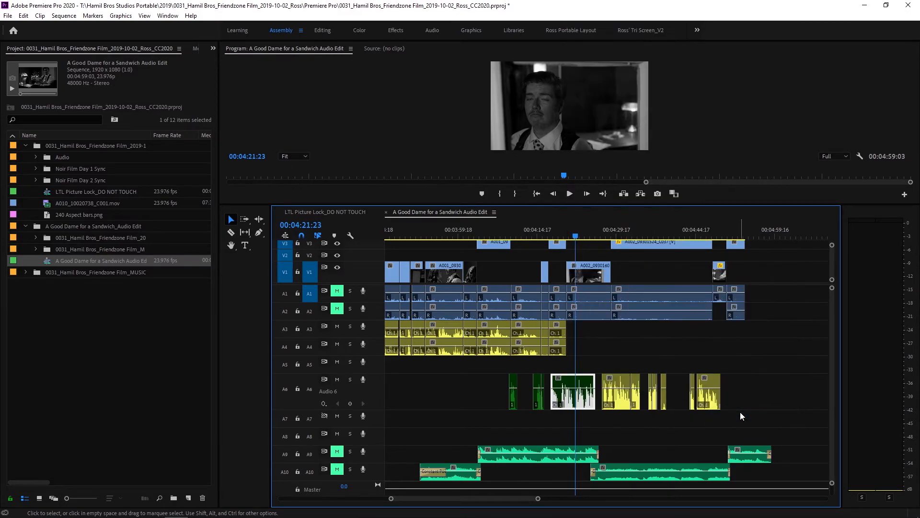
pyautogui.click(580, 236)
pyautogui.press('space')
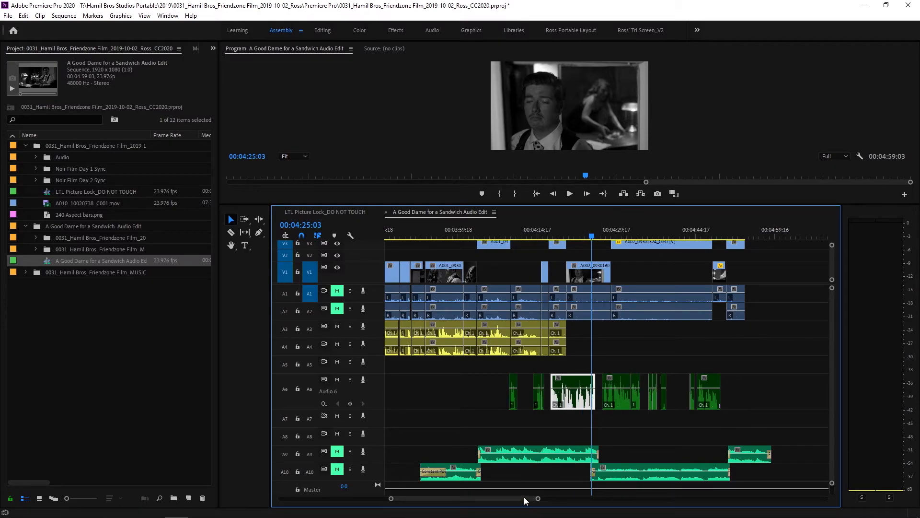
# Open the original of the yellow A3 dialogue clip near 1:14 in iZotope RX 7
pyautogui.moveTo(523, 496); pyautogui.dragTo(405, 490)
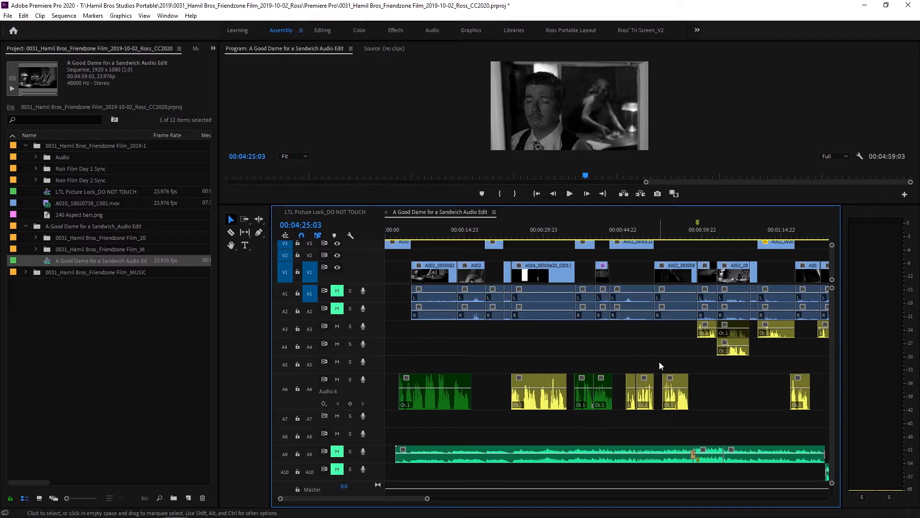
pyautogui.moveTo(416, 496); pyautogui.dragTo(427, 499)
pyautogui.click(682, 331)
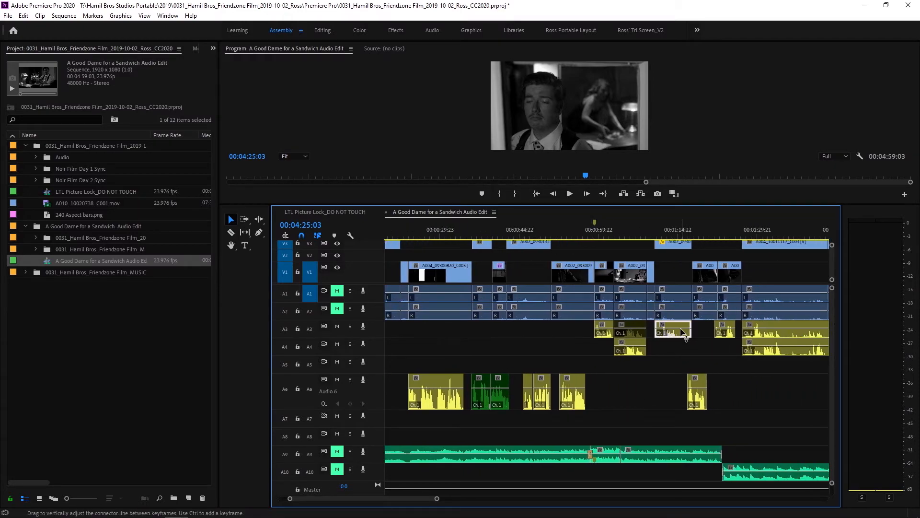
pyautogui.rightClick(683, 332)
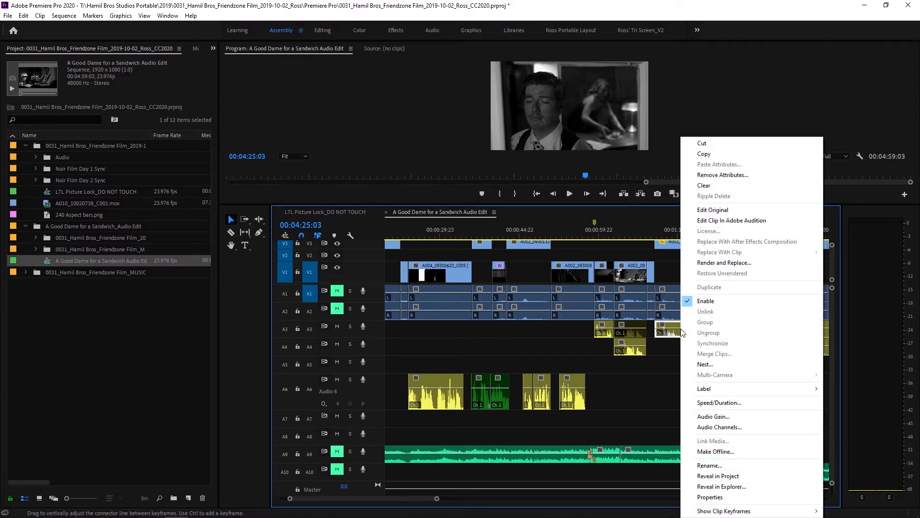
pyautogui.click(723, 209)
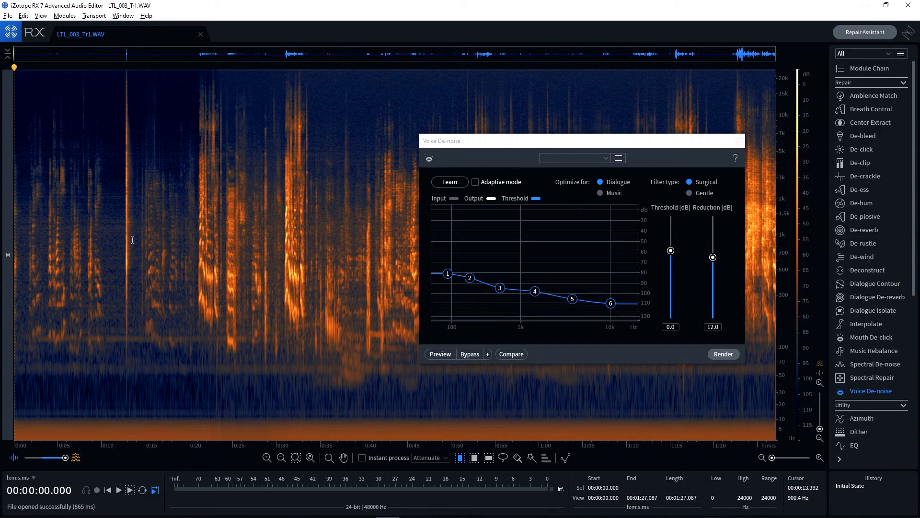
# Learn a noise profile from about 2 seconds of room tone near 0:11, clear the selection and render Voice De-noise across the whole file
pyautogui.moveTo(123, 242); pyautogui.dragTo(106, 242)
pyautogui.click(448, 182)
pyautogui.click(378, 225)
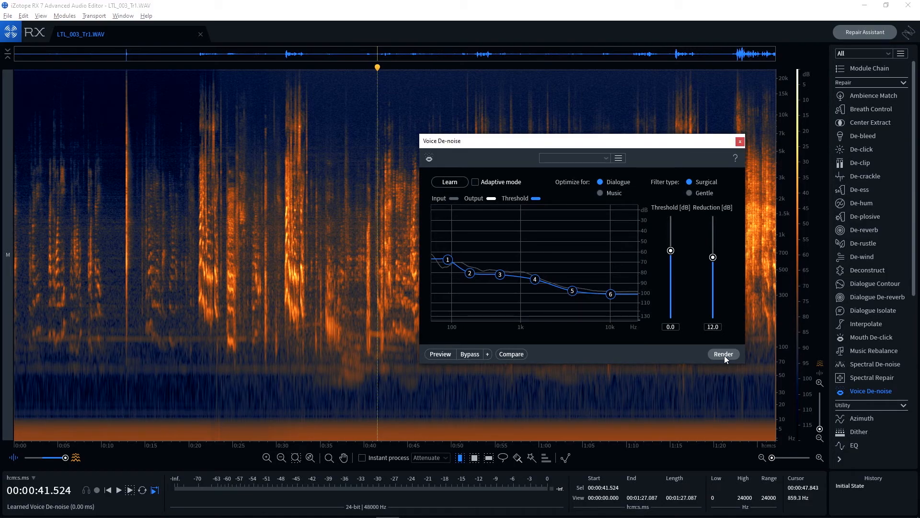
pyautogui.click(723, 355)
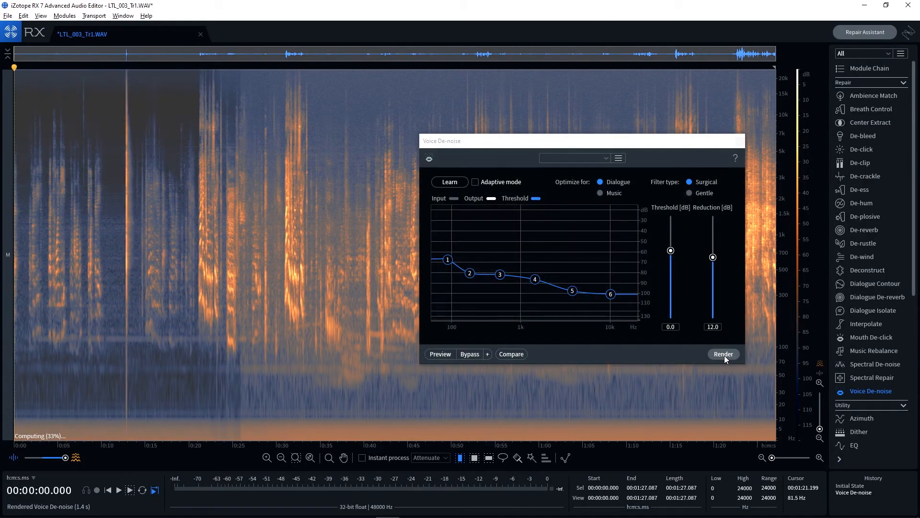
# Clear the selection, save LTL_003_Tr1.WAV and close the file
pyautogui.click(317, 231)
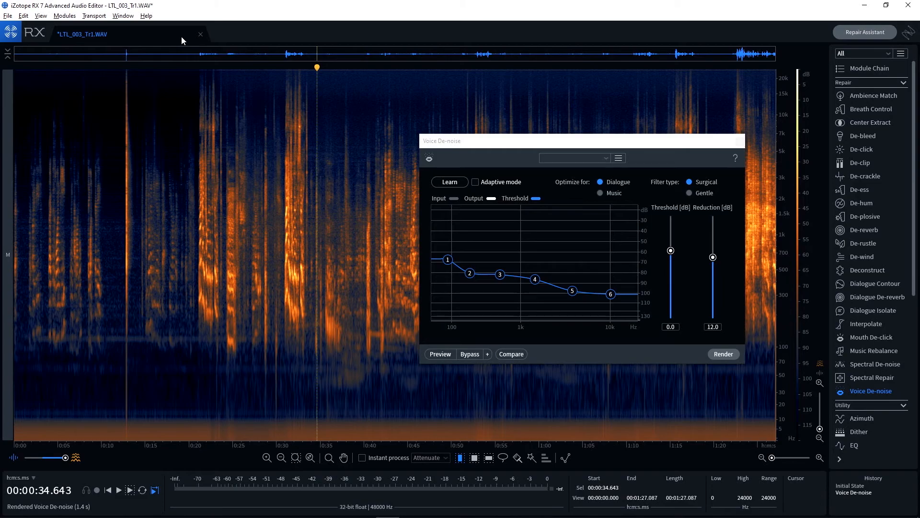
pyautogui.hotkey('ctrl', 's')
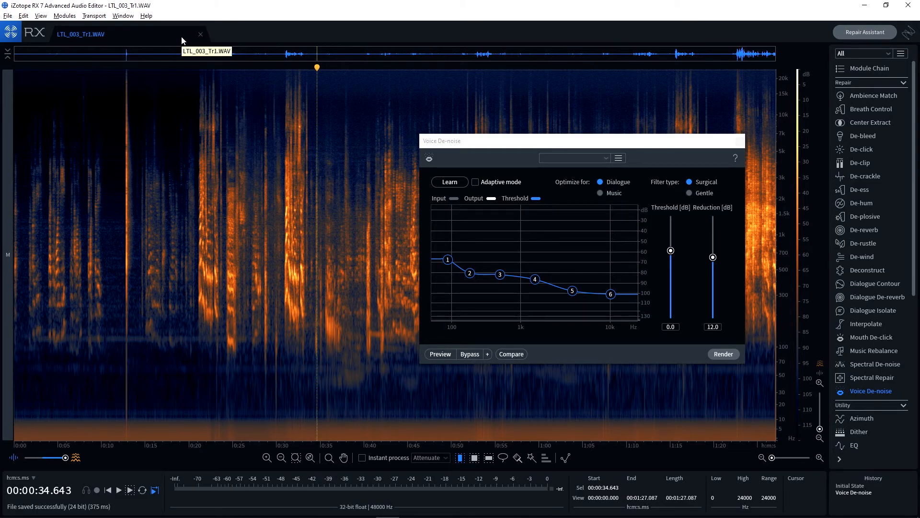
pyautogui.click(201, 34)
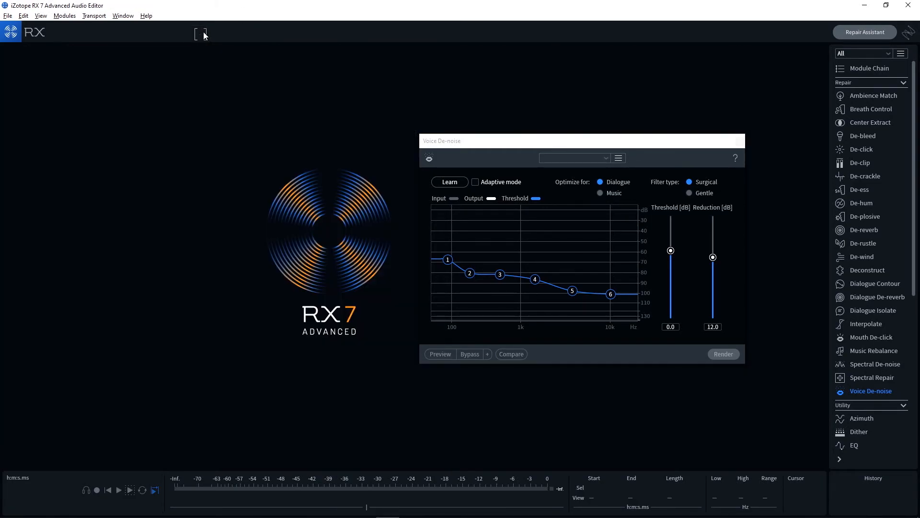
# Switch to Premiere Pro and label the repaired A3 dialogue clip near 1:14 Green
pyautogui.hotkey('alt', 'Tab')
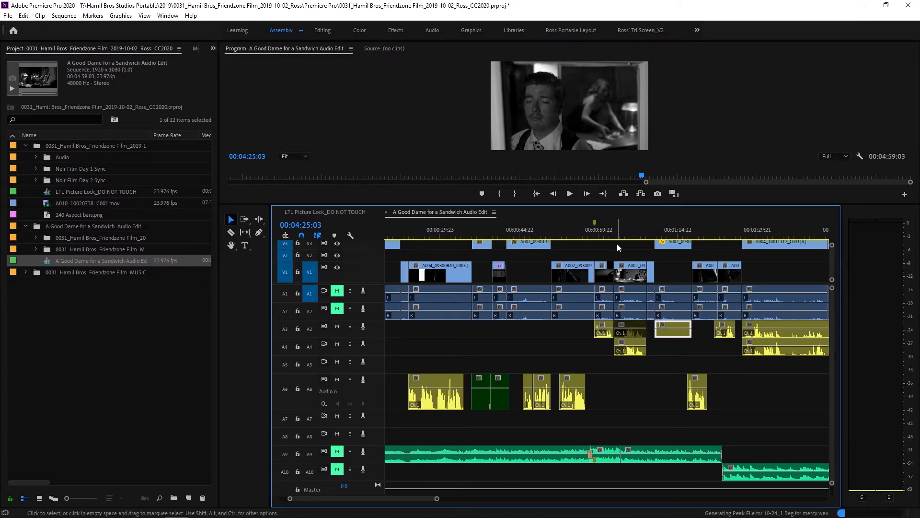
pyautogui.rightClick(683, 333)
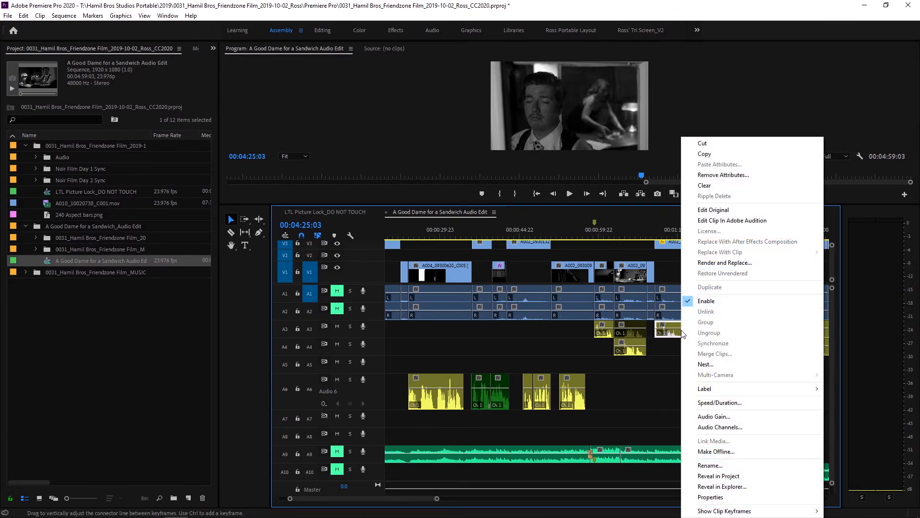
pyautogui.moveTo(733, 389)
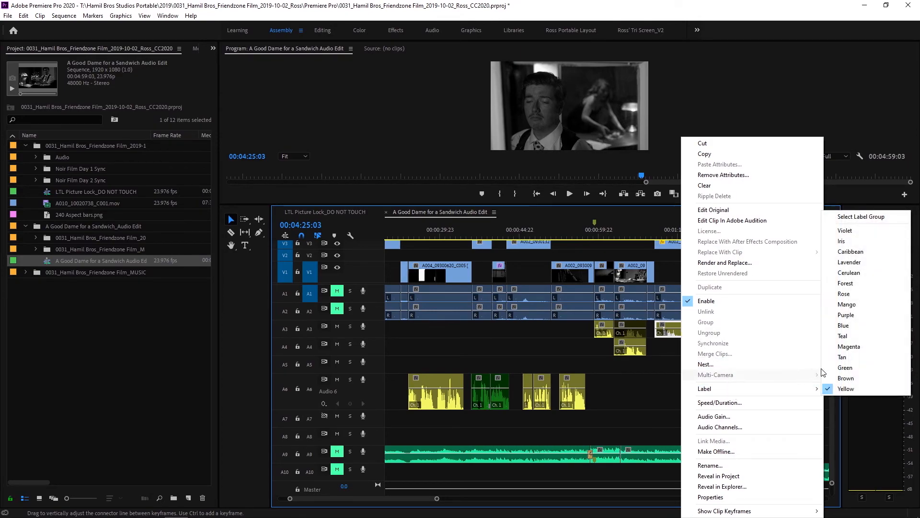
pyautogui.click(845, 368)
# Place the playhead at 00:01:11:23 over the repaired A3 clip and examine the clip's waveform up close
pyautogui.moveTo(682, 225); pyautogui.dragTo(664, 230)
pyautogui.press('-')
pyautogui.press('-')
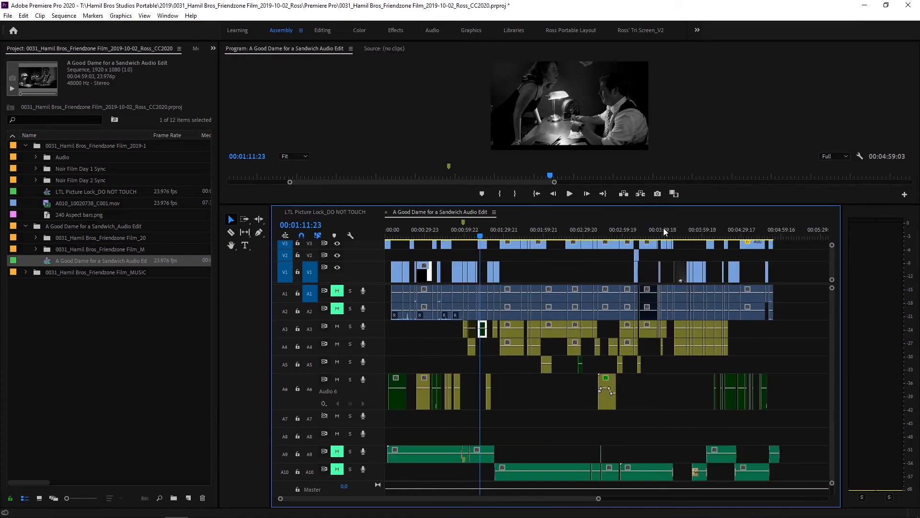
pyautogui.press('=')
pyautogui.press('=')
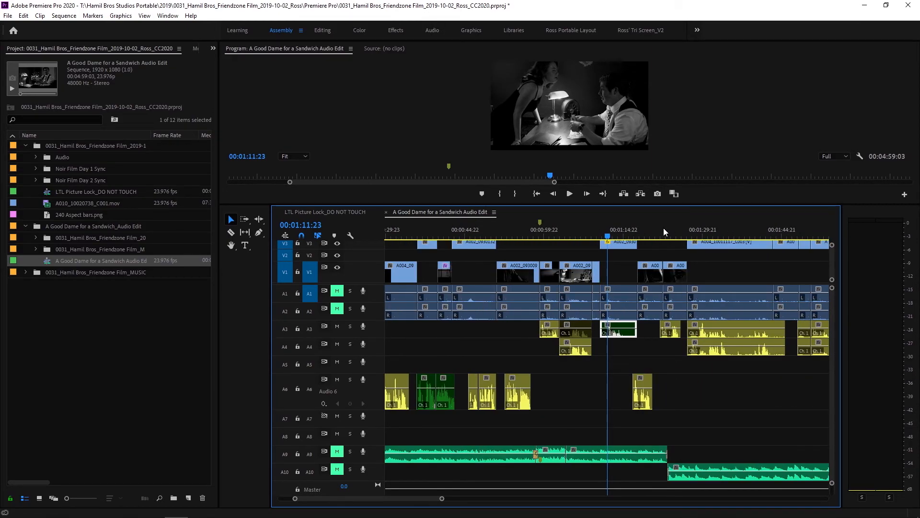
pyautogui.press('\\')
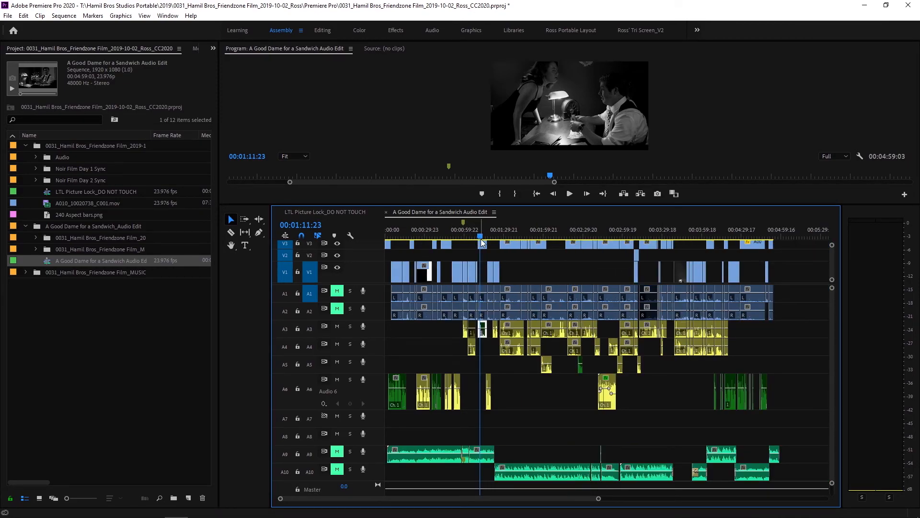
pyautogui.press('=')
pyautogui.press('=')
pyautogui.press('=')
pyautogui.press('=')
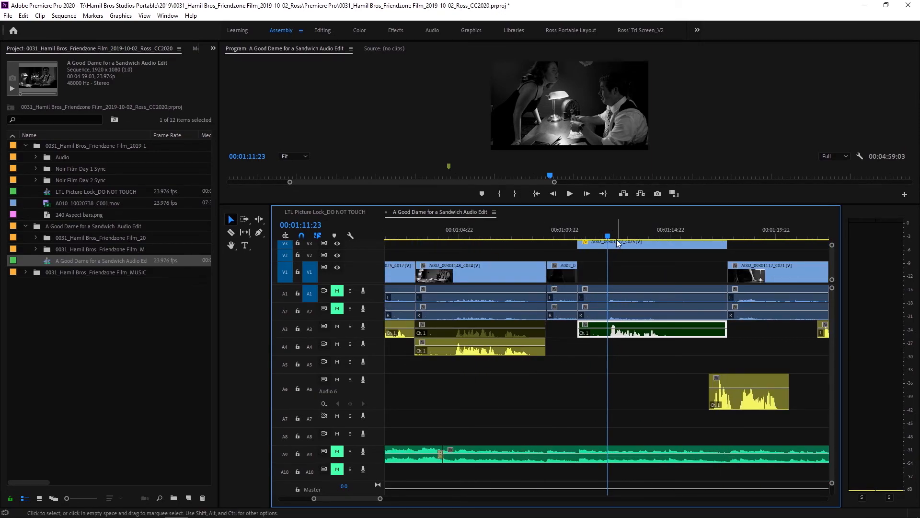
# Examine the audio edit timeline around 00:01:11:23, from an overview of all tracks down to a close view of the A3 clip
pyautogui.press('-')
pyautogui.press('-')
pyautogui.press('-')
pyautogui.press('-')
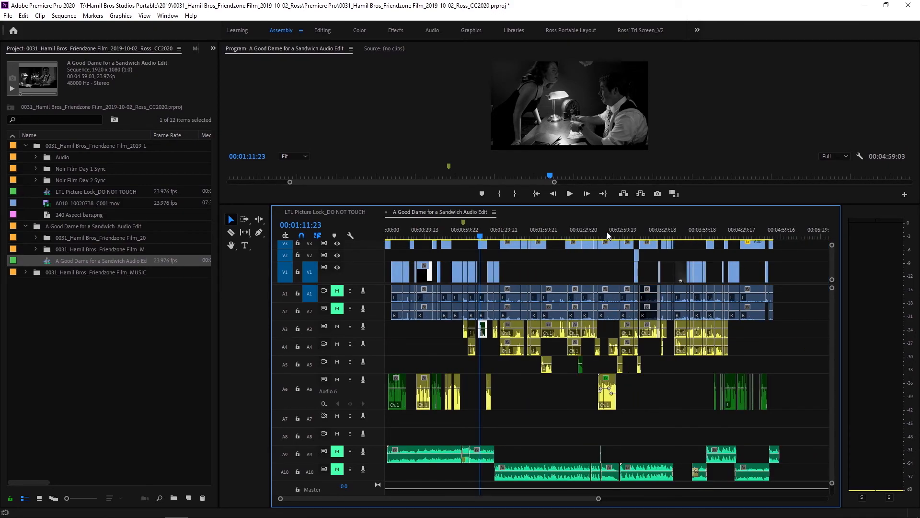
pyautogui.press('=')
pyautogui.press('=')
pyautogui.press('=')
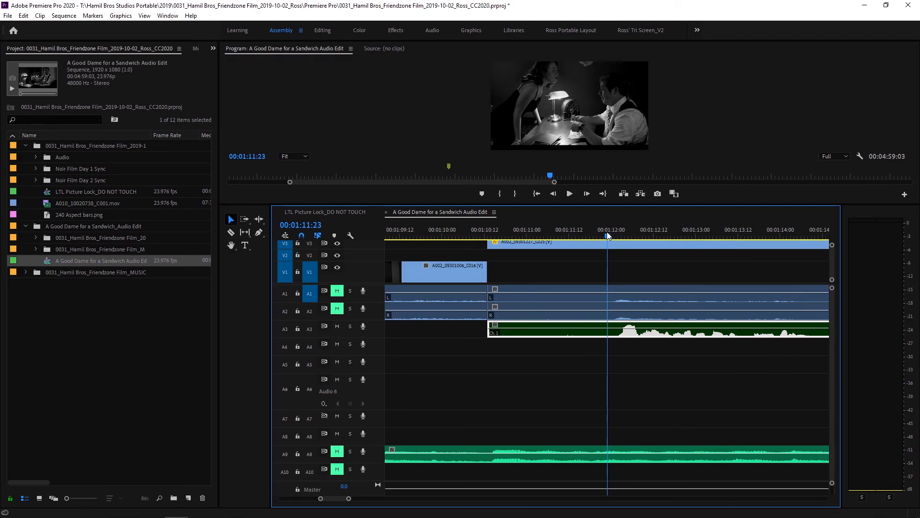
pyautogui.press('-')
pyautogui.press('-')
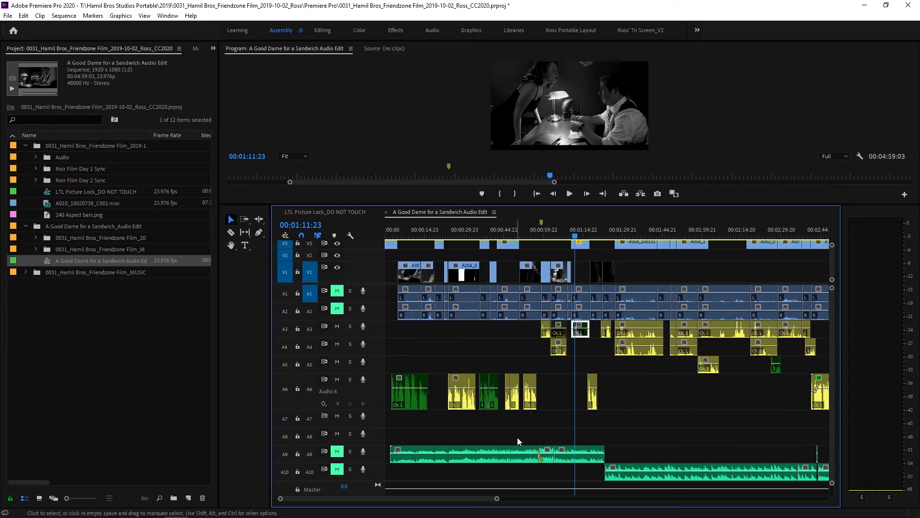
# Select all dialogue and voice-over clips on A3 to A6 and inspect the options for editing the sequence in Adobe Audition, without sending it
pyautogui.moveTo(498, 499); pyautogui.dragTo(650, 499)
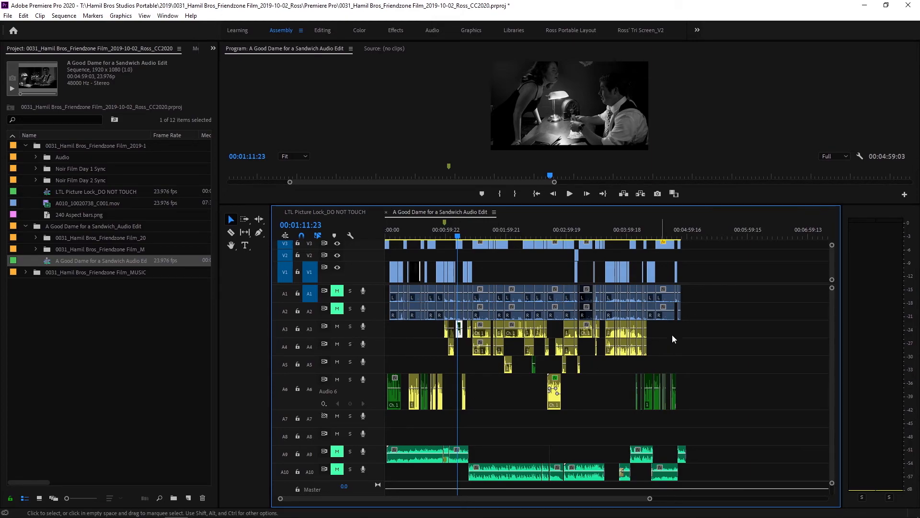
pyautogui.moveTo(718, 328); pyautogui.dragTo(369, 415)
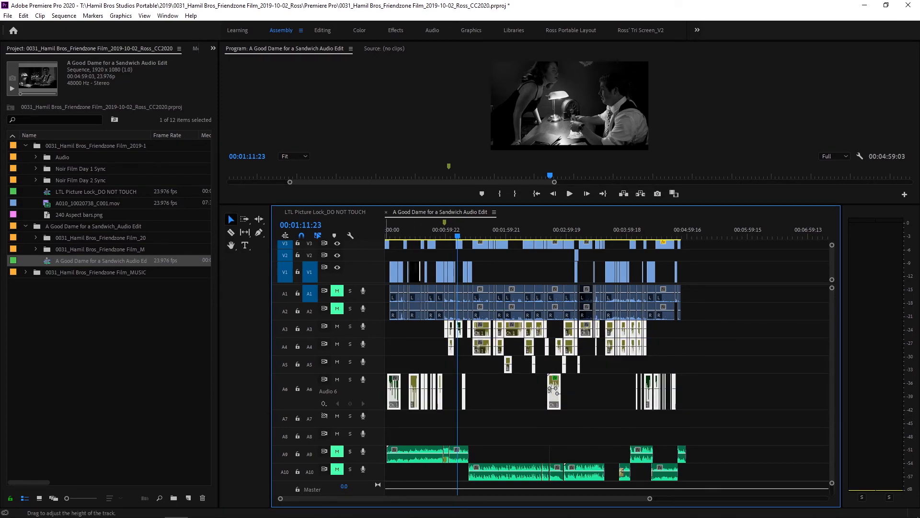
pyautogui.moveTo(247, 512)
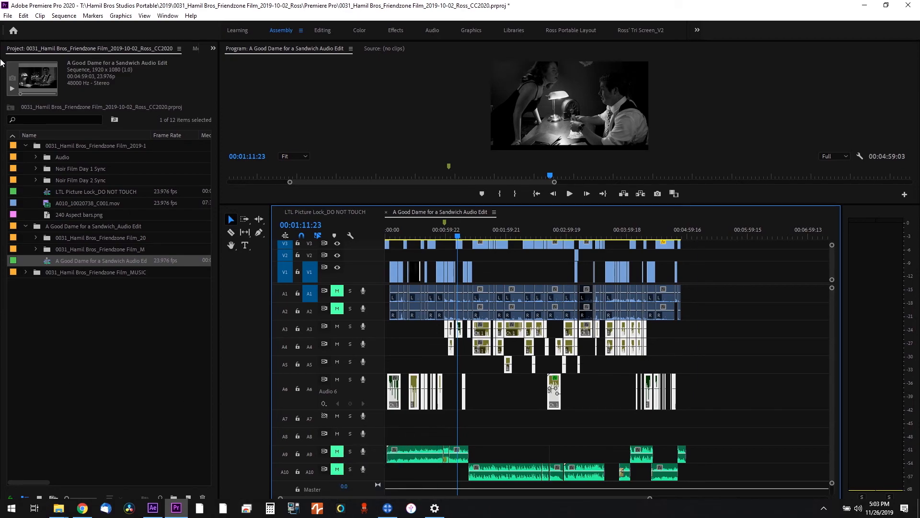
pyautogui.click(23, 15)
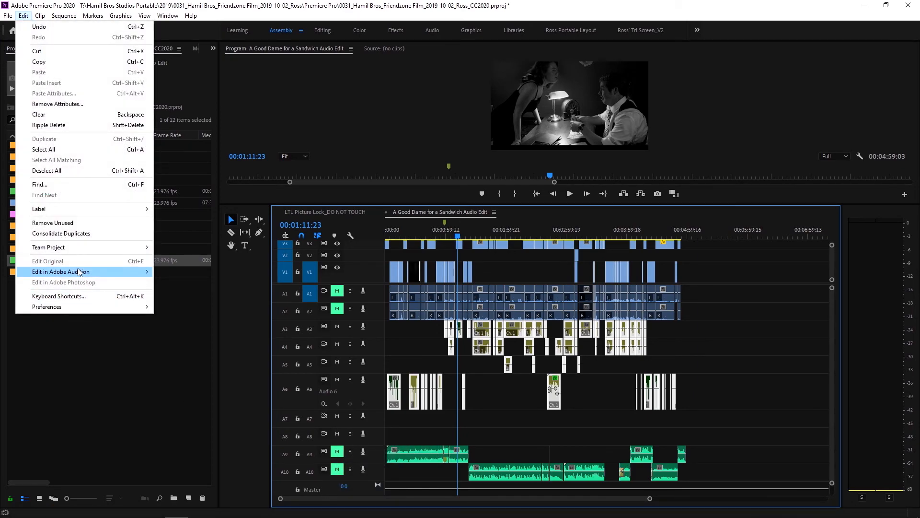
pyautogui.moveTo(79, 272)
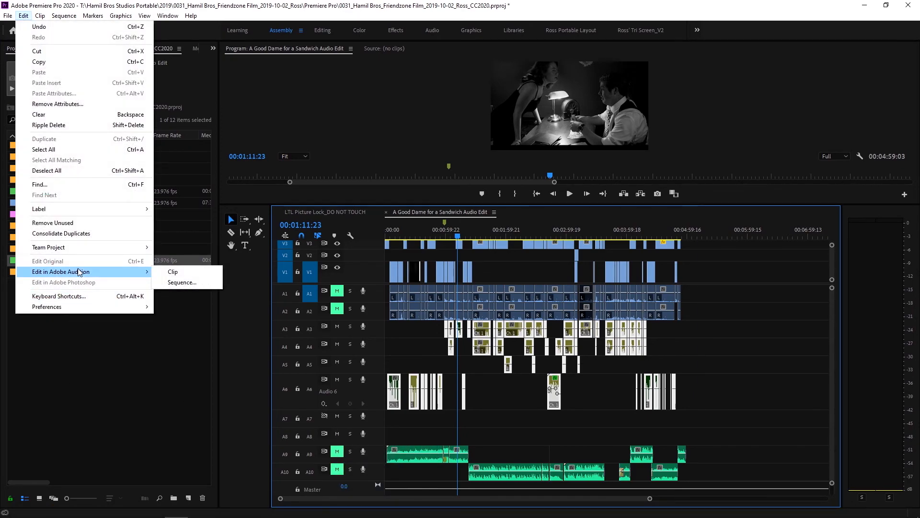
pyautogui.click(190, 283)
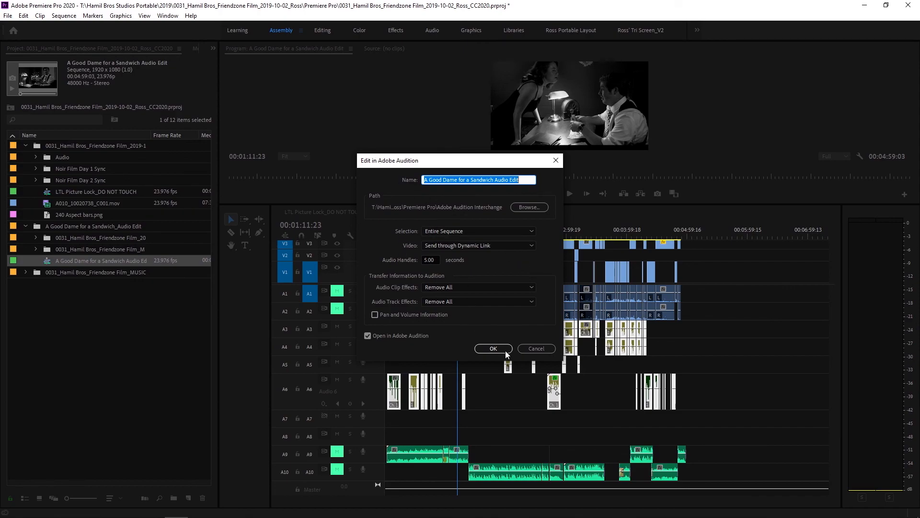
pyautogui.click(536, 349)
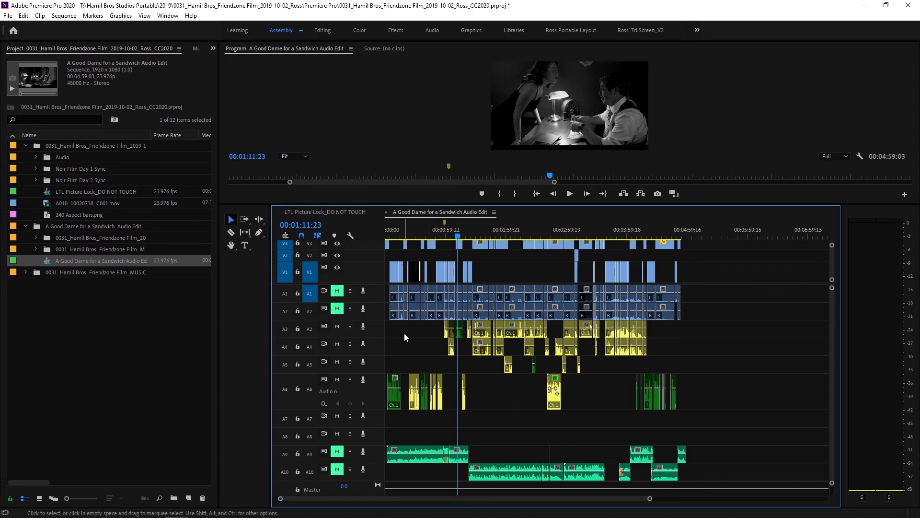
pyautogui.press('=')
pyautogui.press('=')
pyautogui.press('=')
pyautogui.press('=')
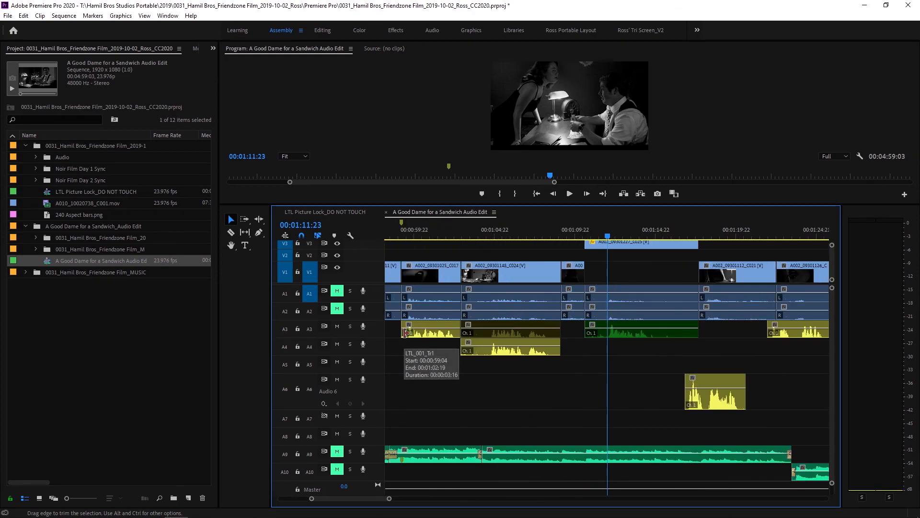
pyautogui.moveTo(358, 498); pyautogui.dragTo(548, 499)
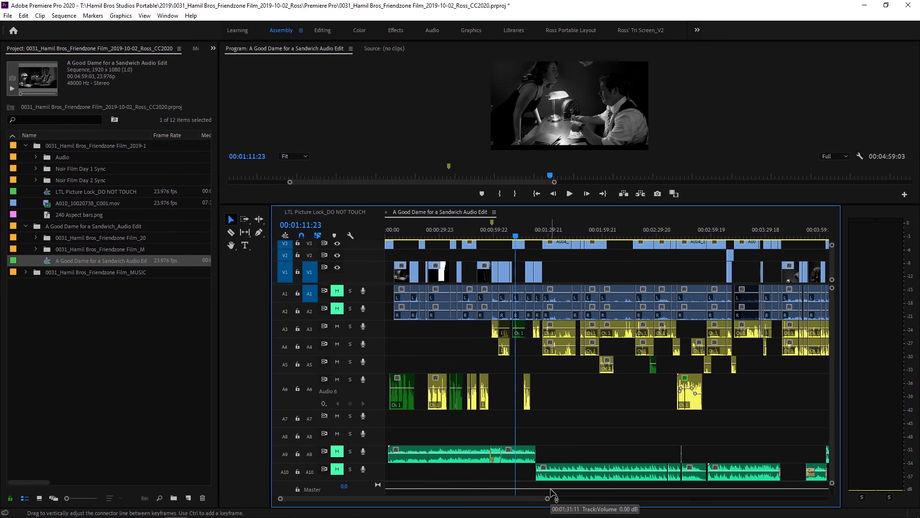